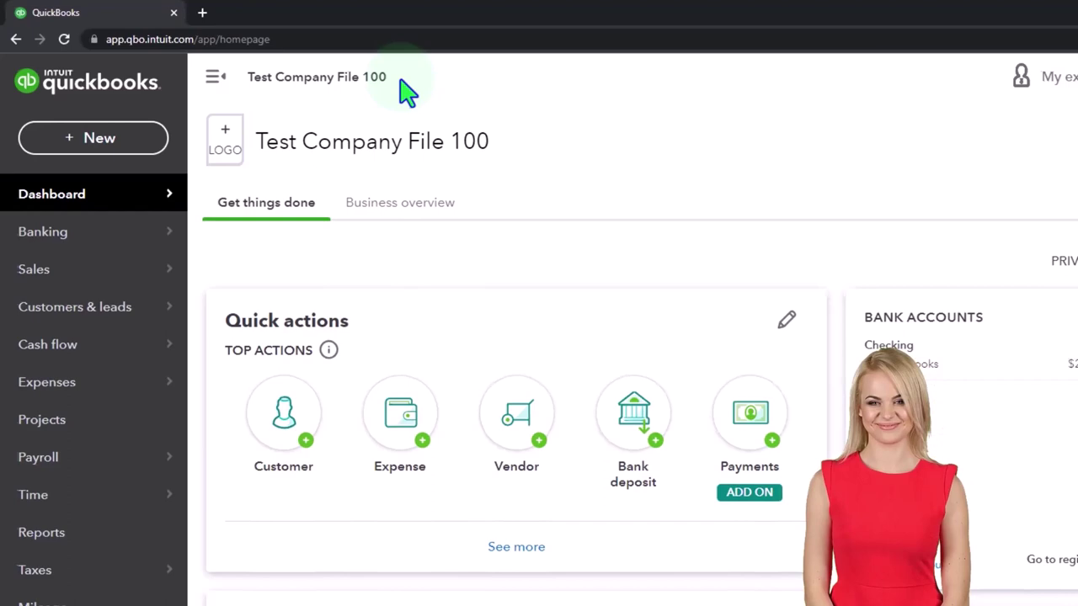
{"action": "left_click", "coordinate": [996, 70]}
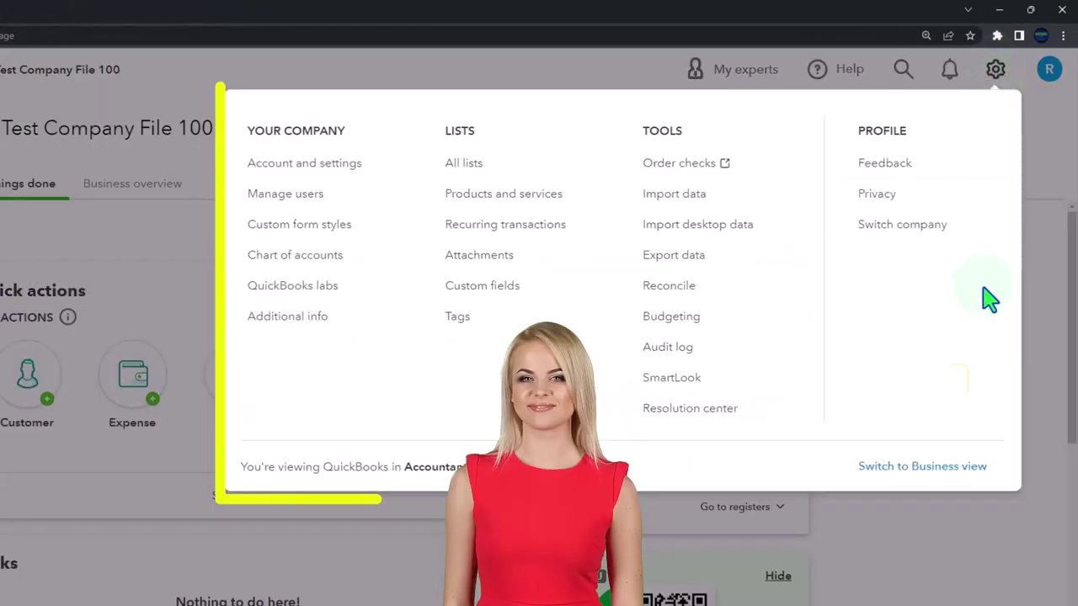
{"action": "left_click", "coordinate": [989, 559]}
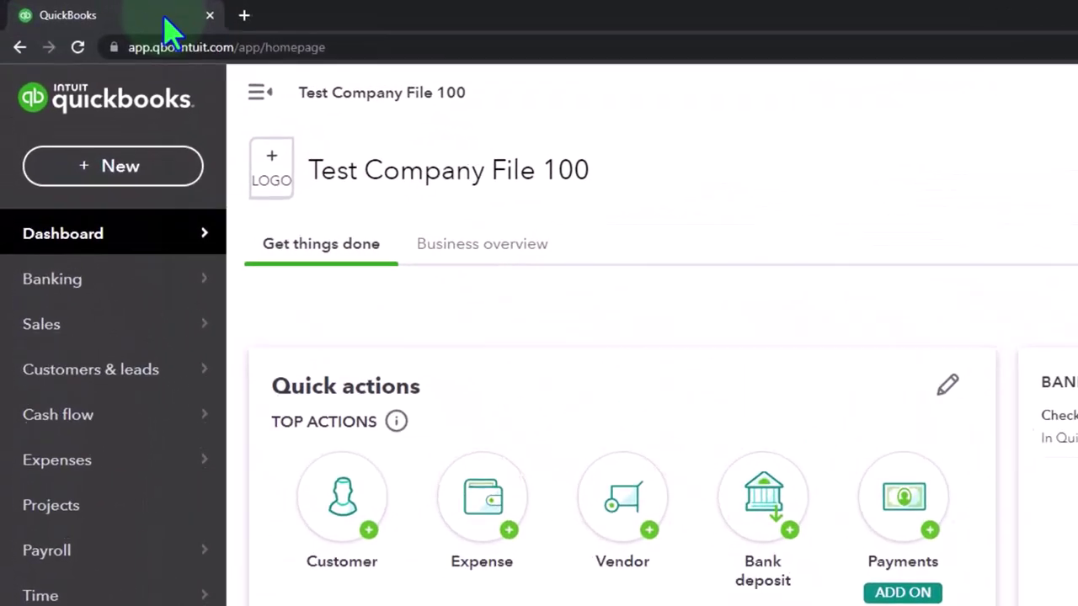
Step: Duplicate the company homepage browser tab twice so that three copies are open
{"action": "right_click", "coordinate": [164, 18]}
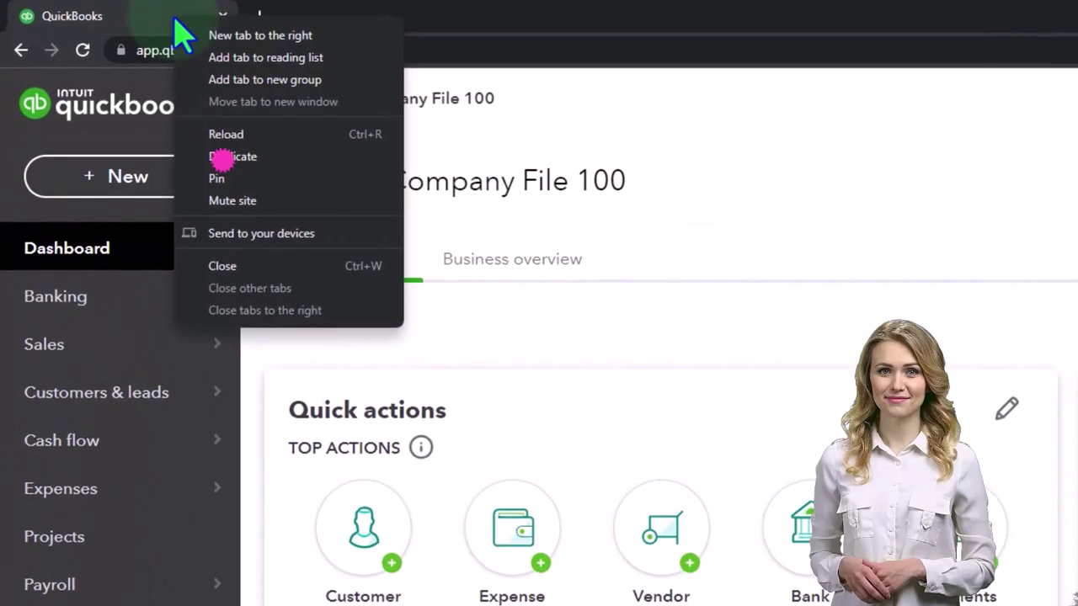
{"action": "left_click", "coordinate": [255, 149]}
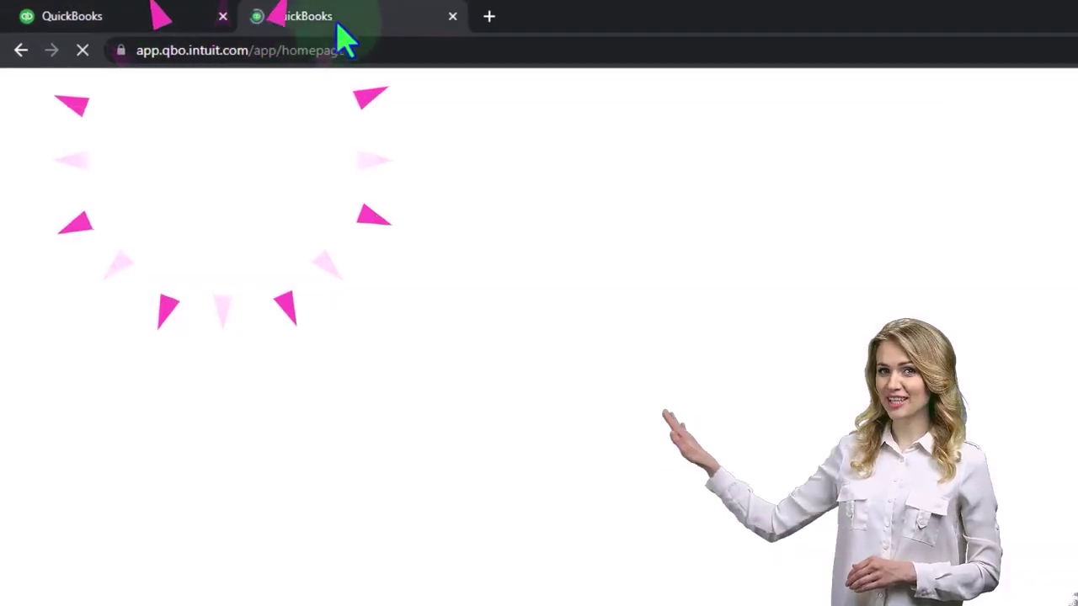
{"action": "right_click", "coordinate": [342, 25]}
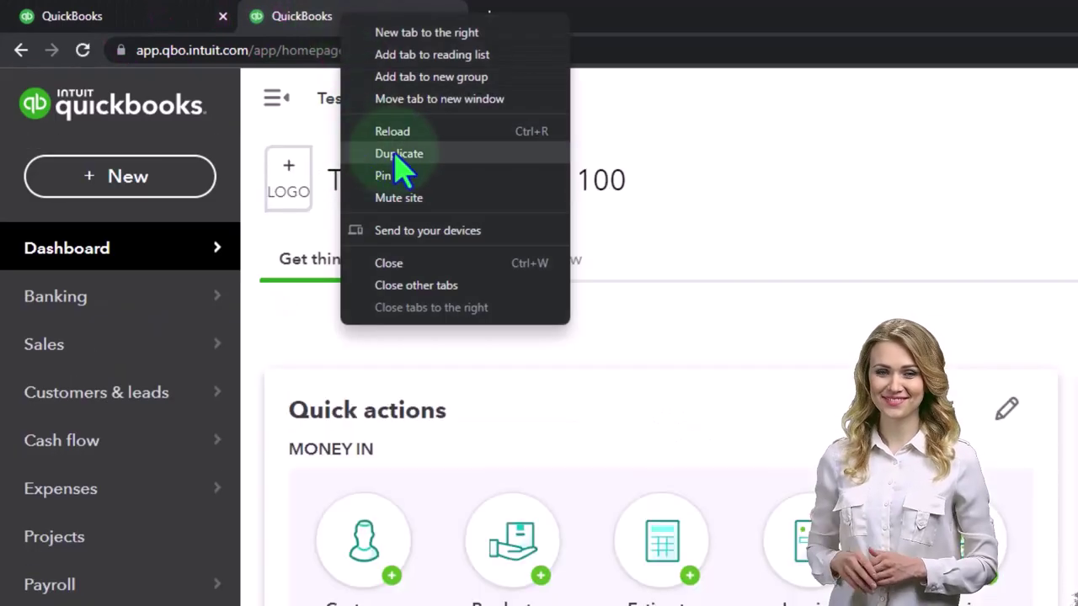
{"action": "left_click", "coordinate": [399, 154]}
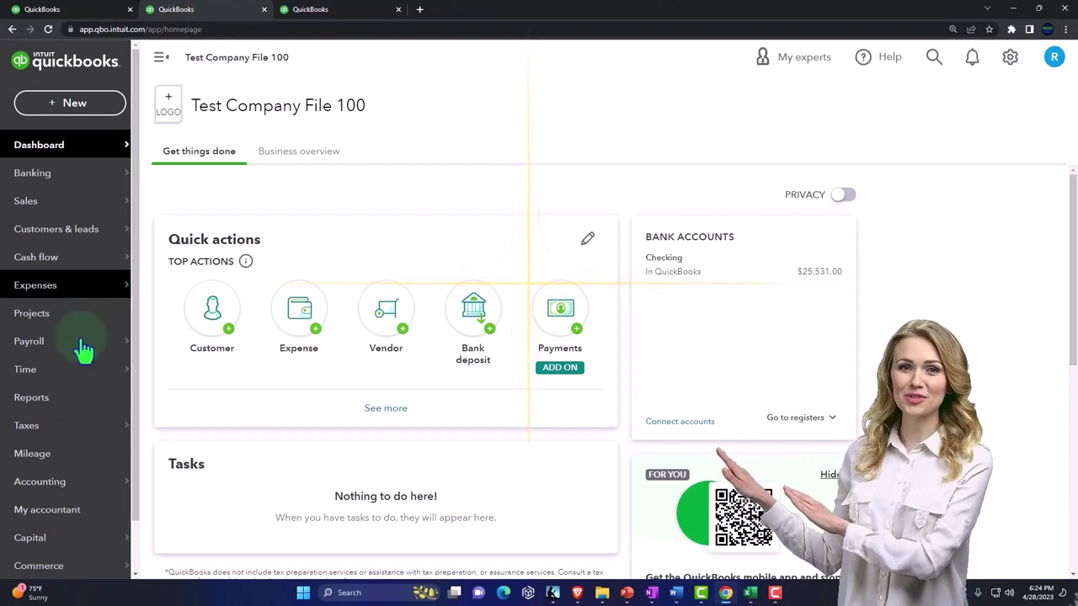
Step: Open the Balance Sheet report in the second browser tab and the Profit and Loss report in the third
{"action": "left_click", "coordinate": [54, 399]}
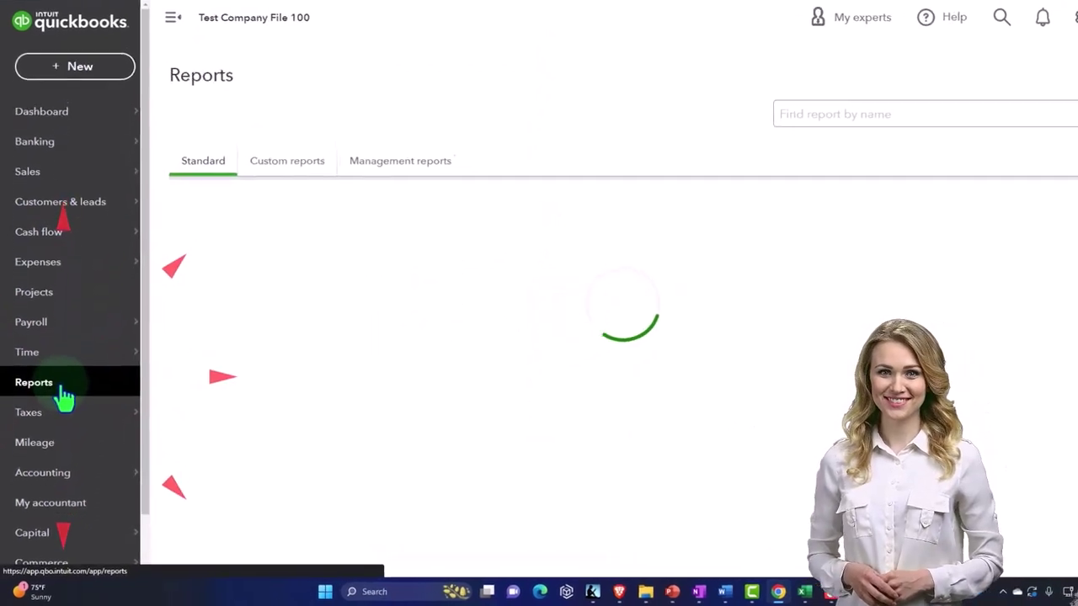
{"action": "left_click", "coordinate": [253, 278]}
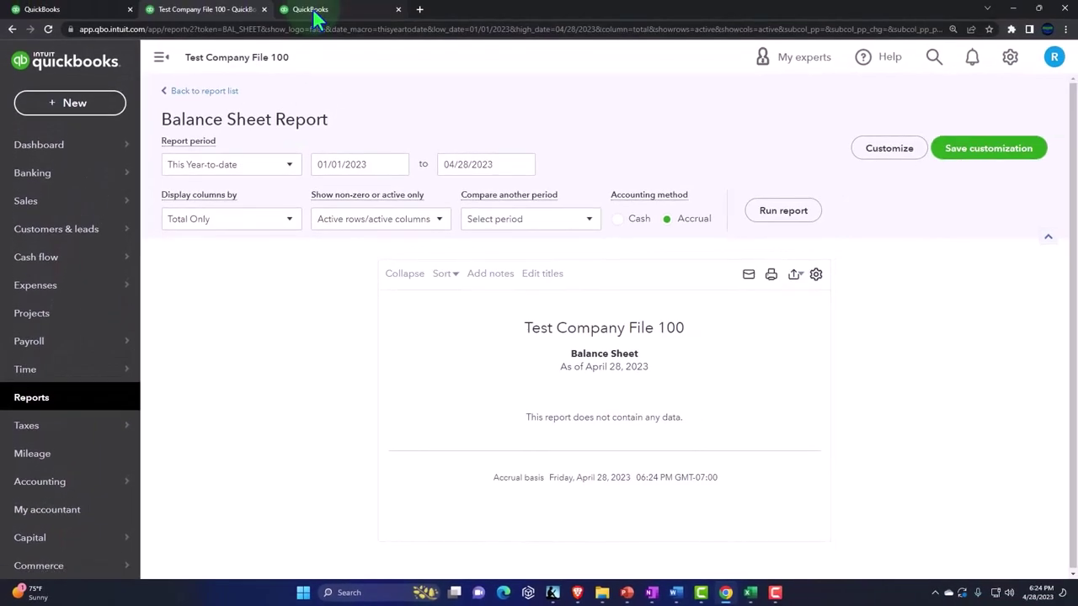
{"action": "left_click", "coordinate": [313, 10]}
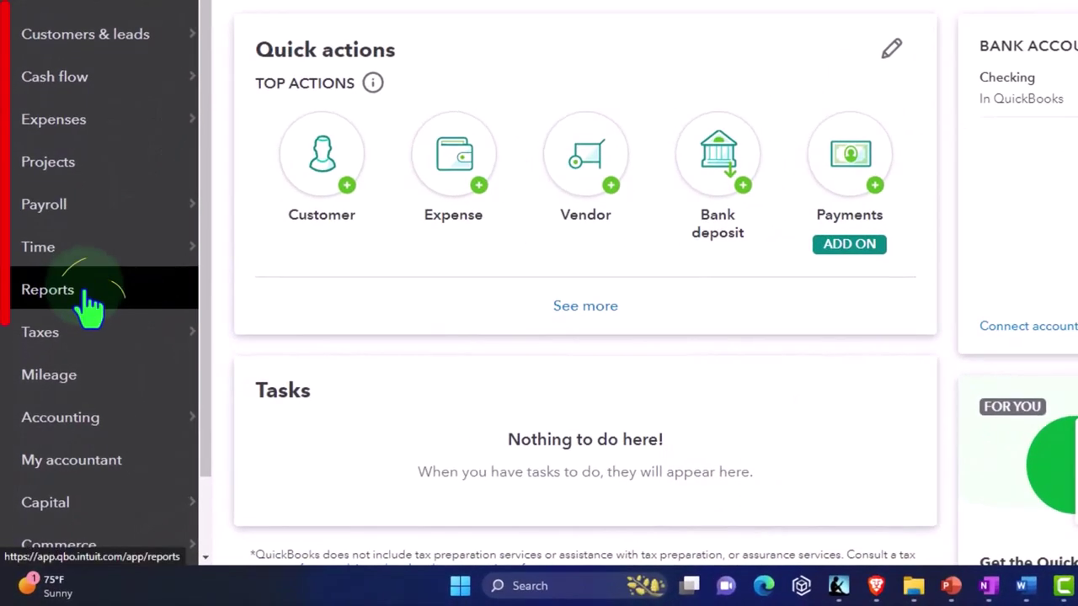
{"action": "left_click", "coordinate": [94, 305]}
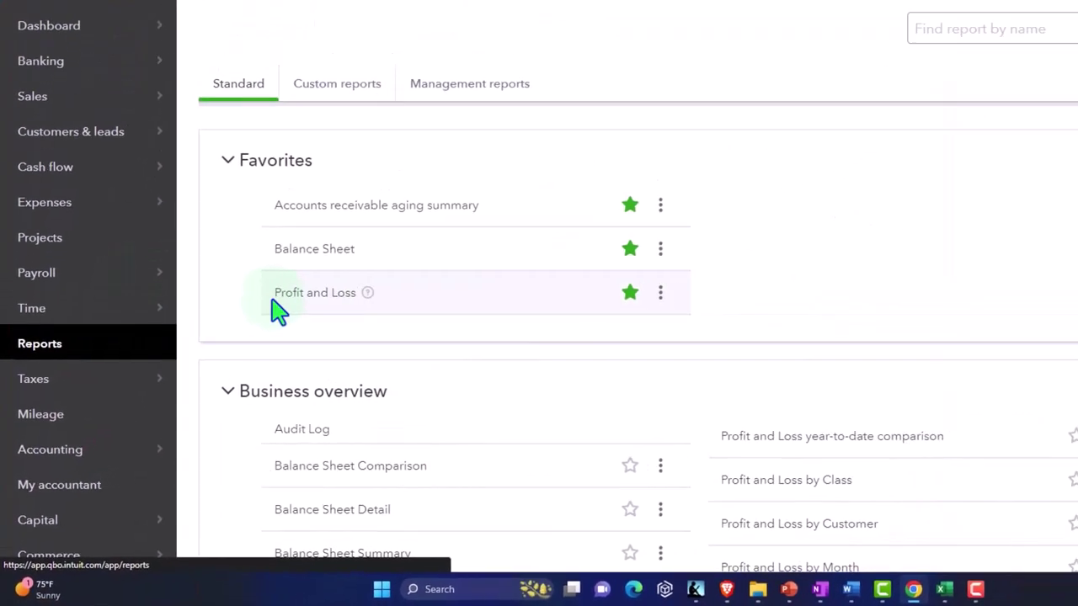
{"action": "left_click", "coordinate": [346, 230]}
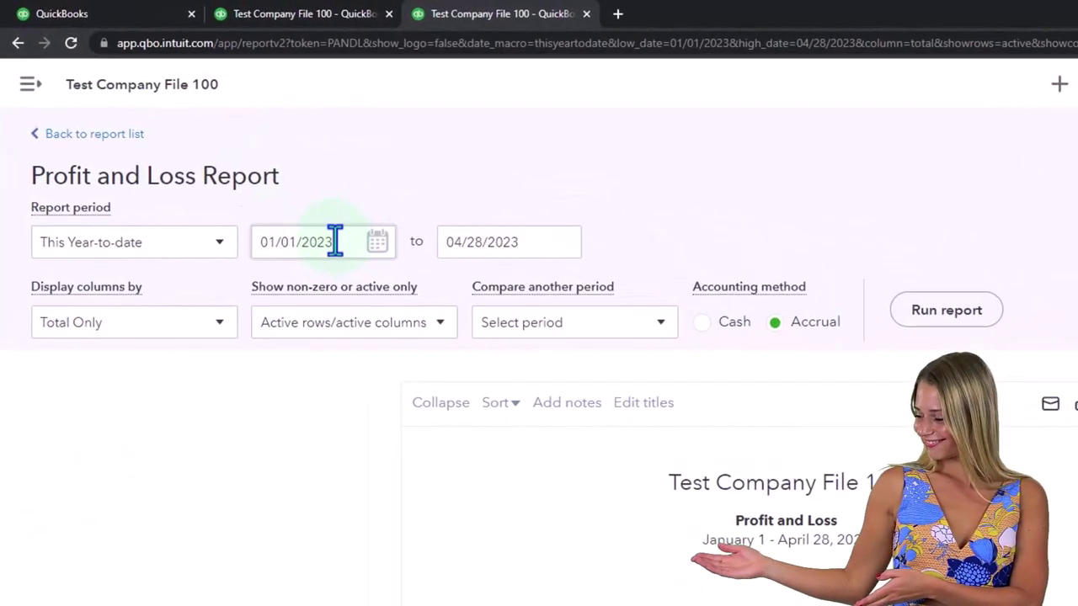
Step: Run the Profit and Loss report for 01/01/2025 to 06/30/2025 with columns displayed by Months
{"action": "left_click_drag", "start_coordinate": [334, 241], "coordinate": [267, 243]}
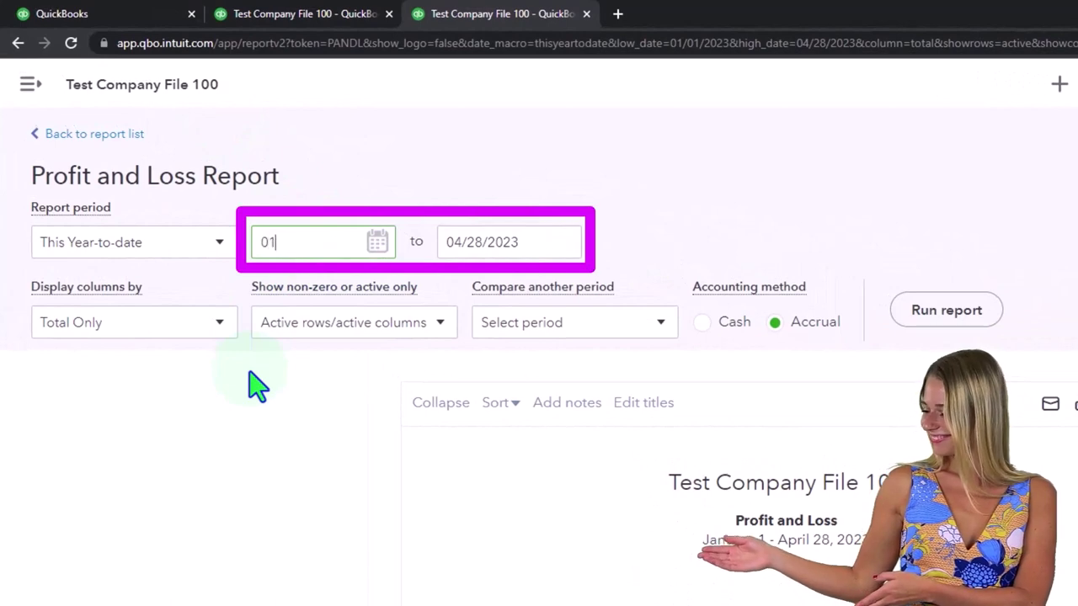
{"action": "key", "text": "Tab"}
{"action": "type", "text": "0"}
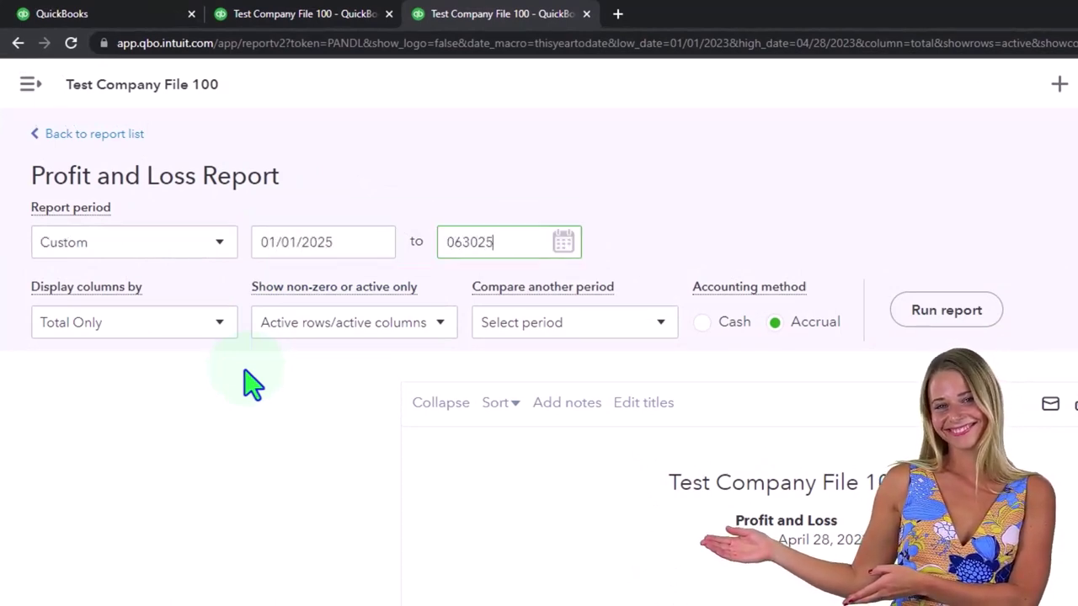
{"action": "left_click", "coordinate": [233, 334]}
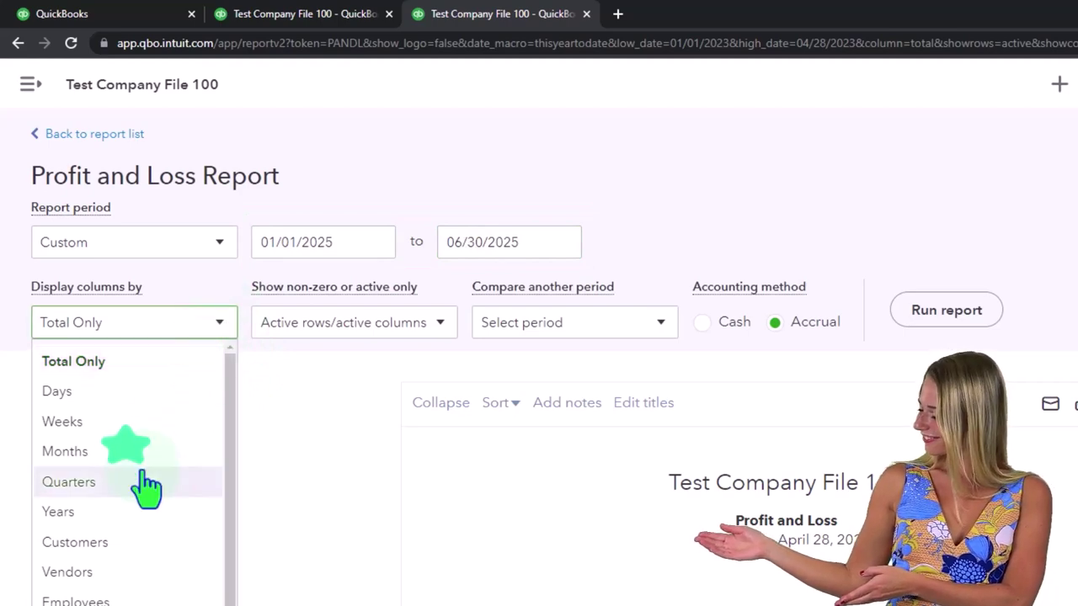
{"action": "left_click", "coordinate": [134, 459]}
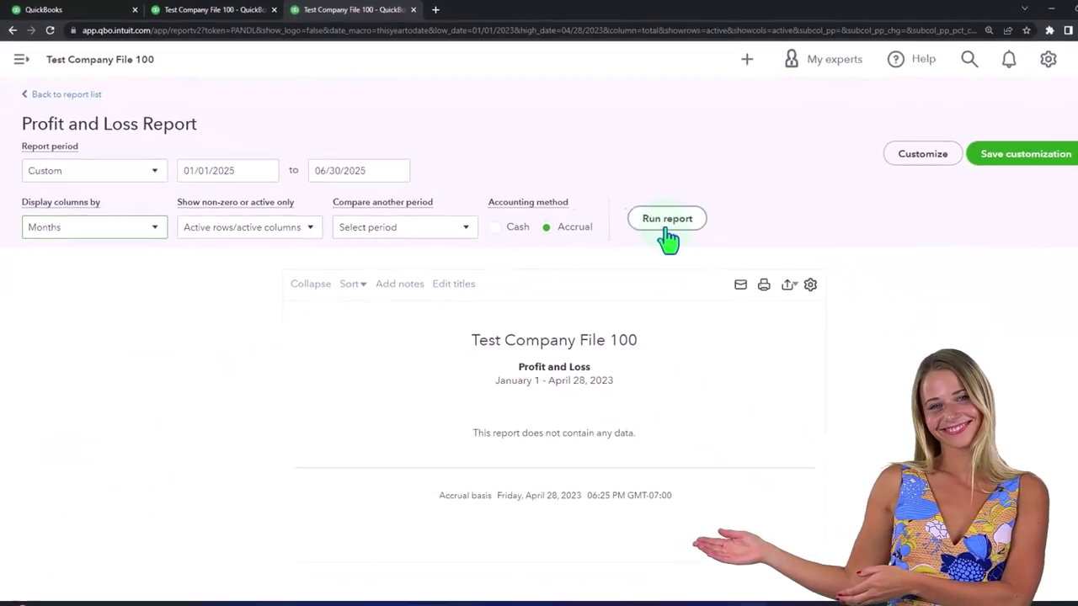
{"action": "left_click", "coordinate": [946, 310]}
{"action": "scroll", "coordinate": [643, 227], "scroll_direction": "down", "scroll_amount": 2}
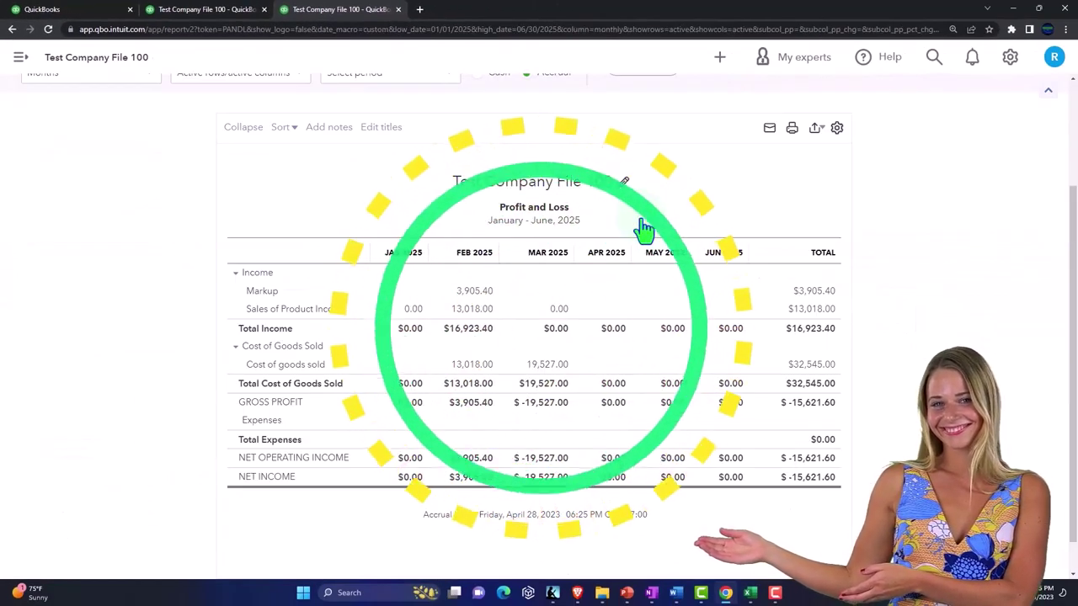
Step: Run the Balance Sheet report for 01/01/2025 to 06/30/2025 with columns displayed by Classes
{"action": "left_click", "coordinate": [215, 11]}
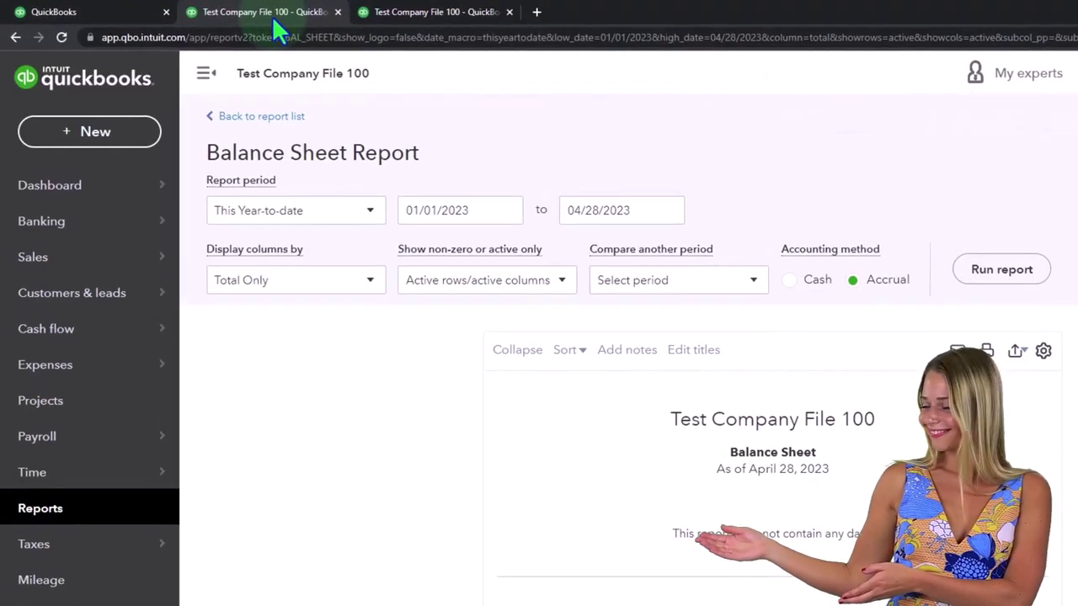
{"action": "left_click", "coordinate": [206, 74]}
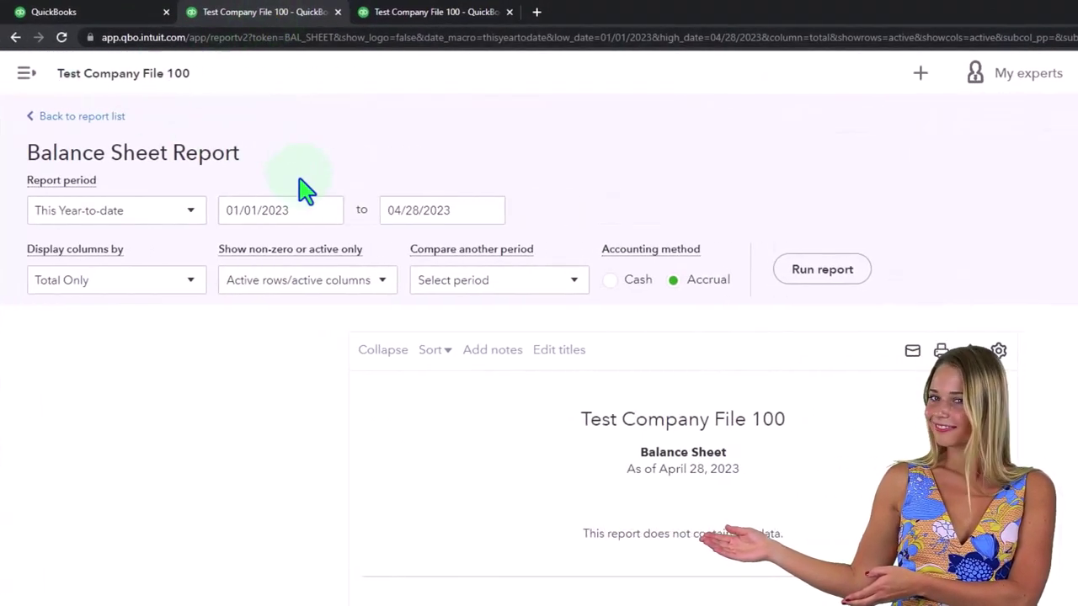
{"action": "left_click", "coordinate": [286, 210]}
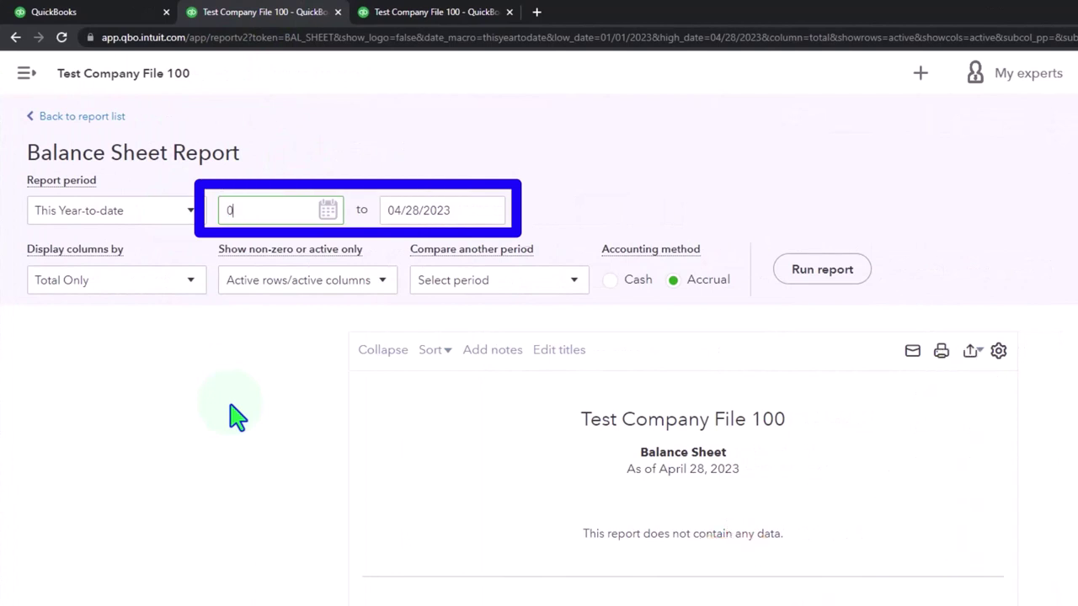
{"action": "key", "text": "Tab"}
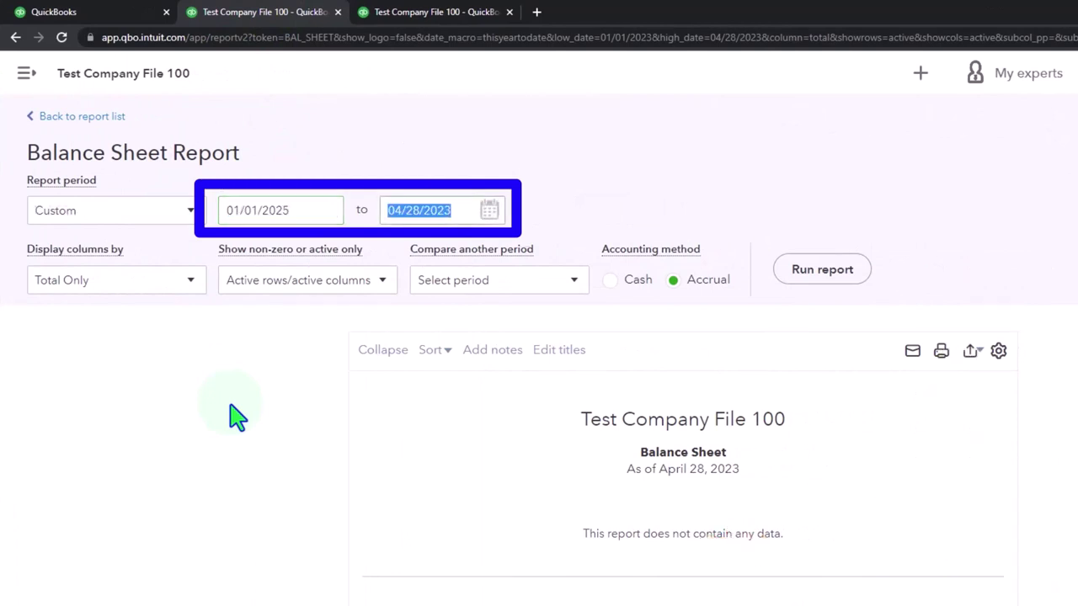
{"action": "type", "text": "06/30/2025"}
{"action": "key", "text": "Tab"}
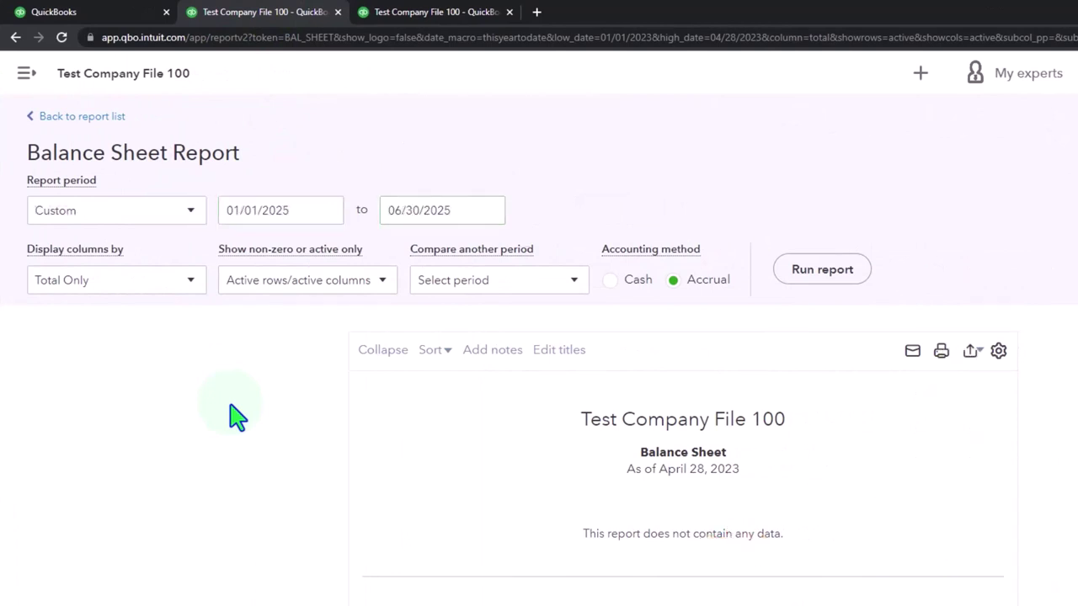
{"action": "left_click", "coordinate": [194, 286]}
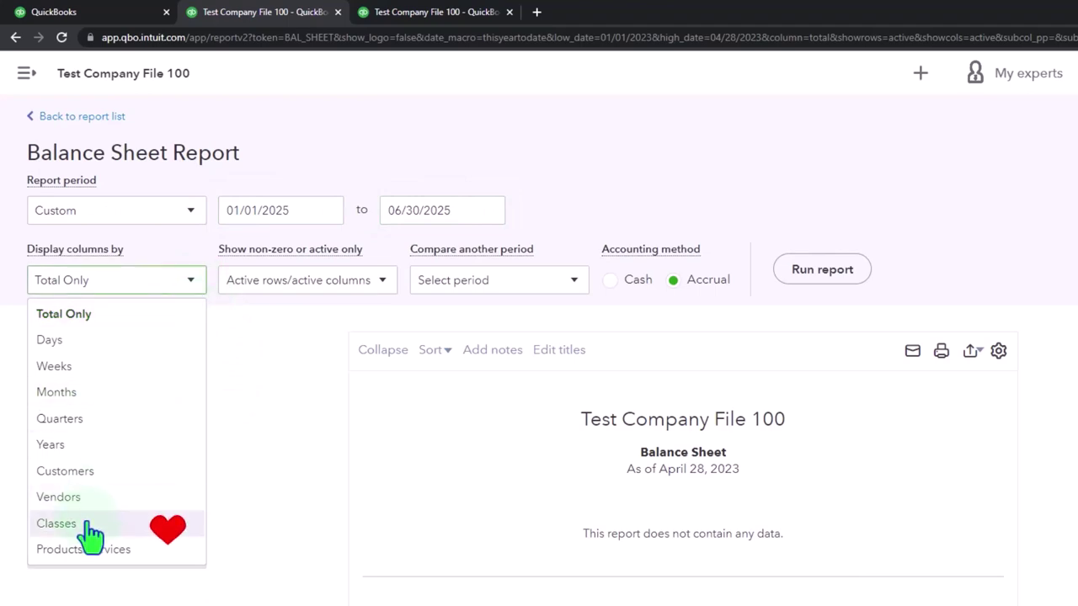
{"action": "left_click", "coordinate": [58, 524]}
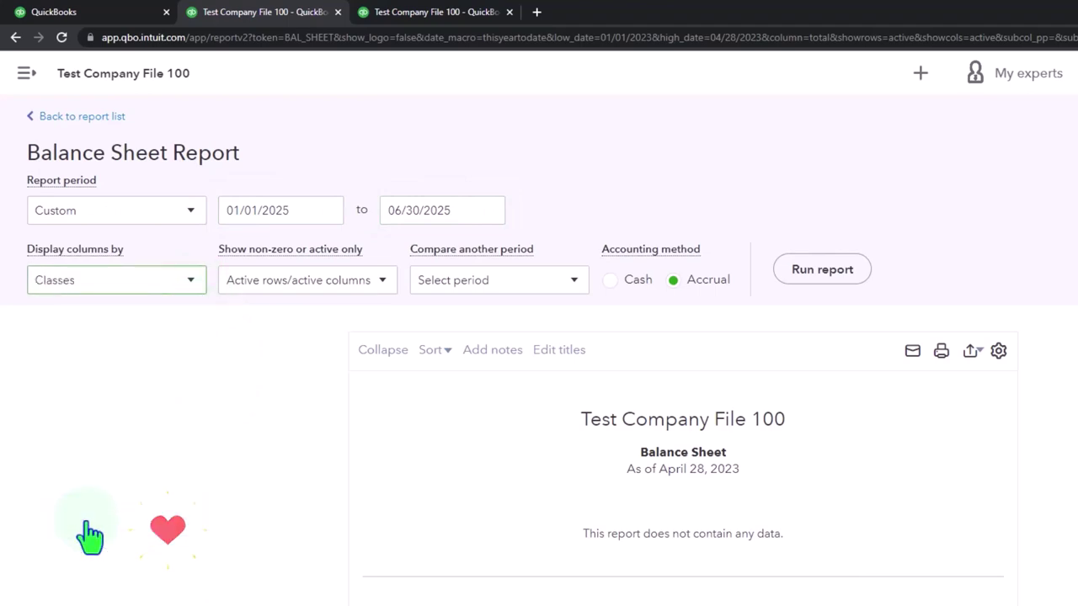
{"action": "left_click", "coordinate": [821, 270]}
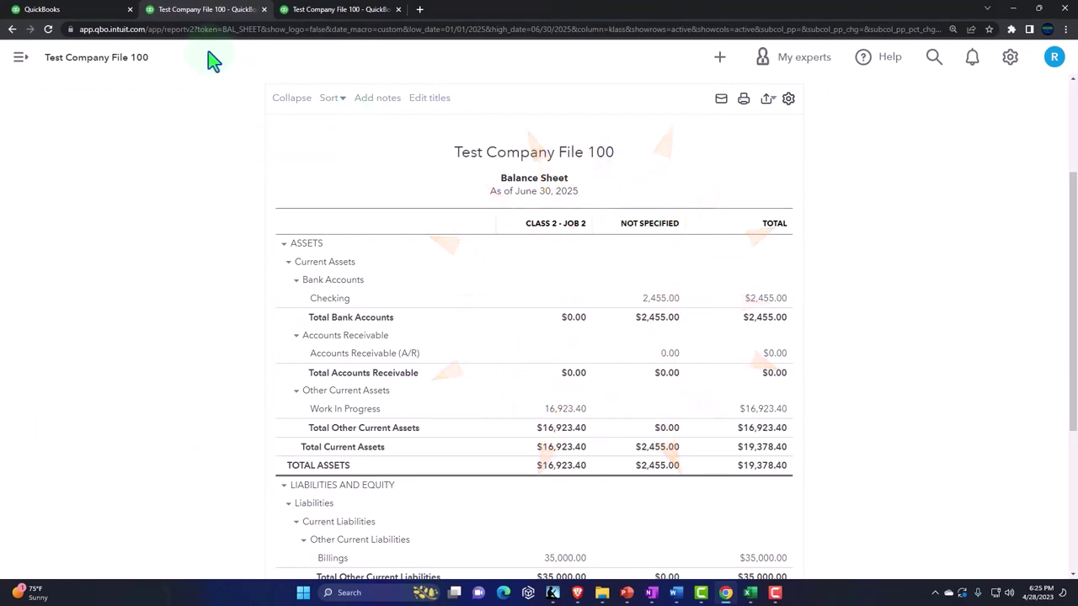
Step: Return to the homepage browser tab and open the overview of Project 2 for Customer 2
{"action": "left_click", "coordinate": [103, 13]}
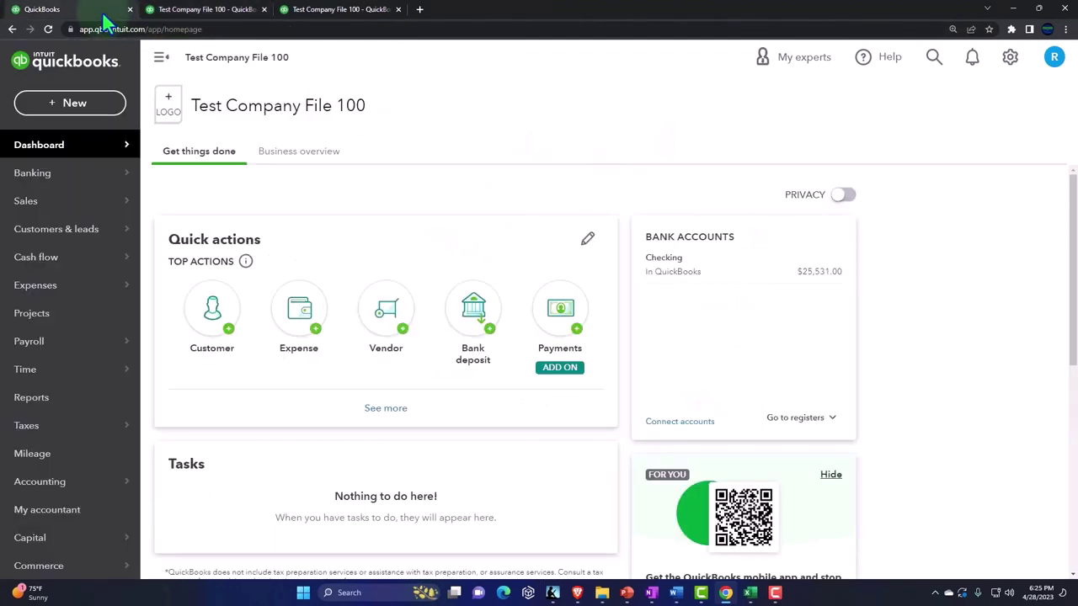
{"action": "left_click", "coordinate": [39, 315]}
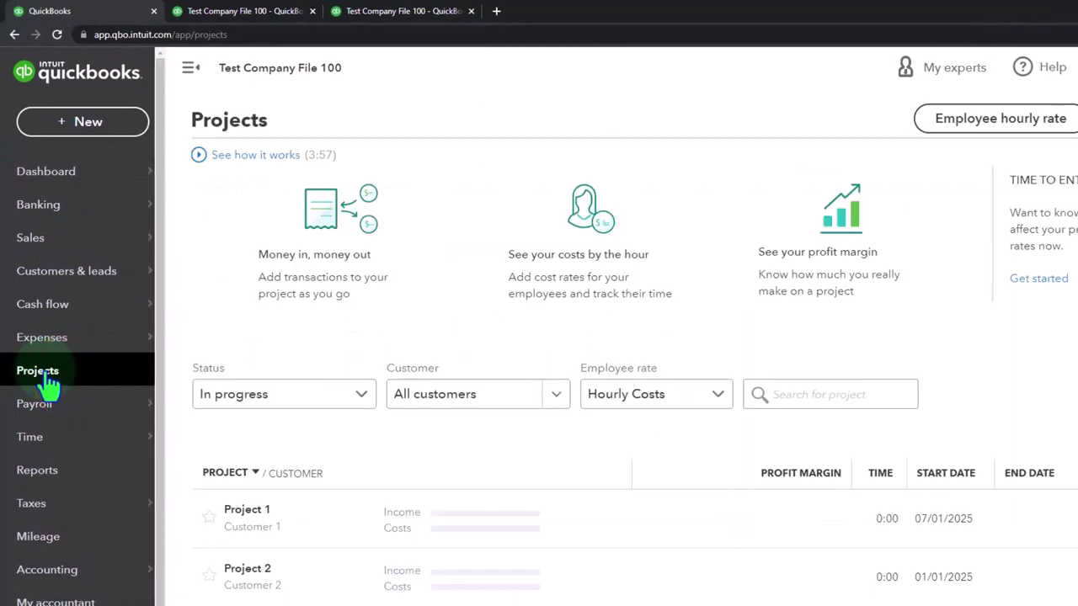
{"action": "left_click", "coordinate": [252, 579]}
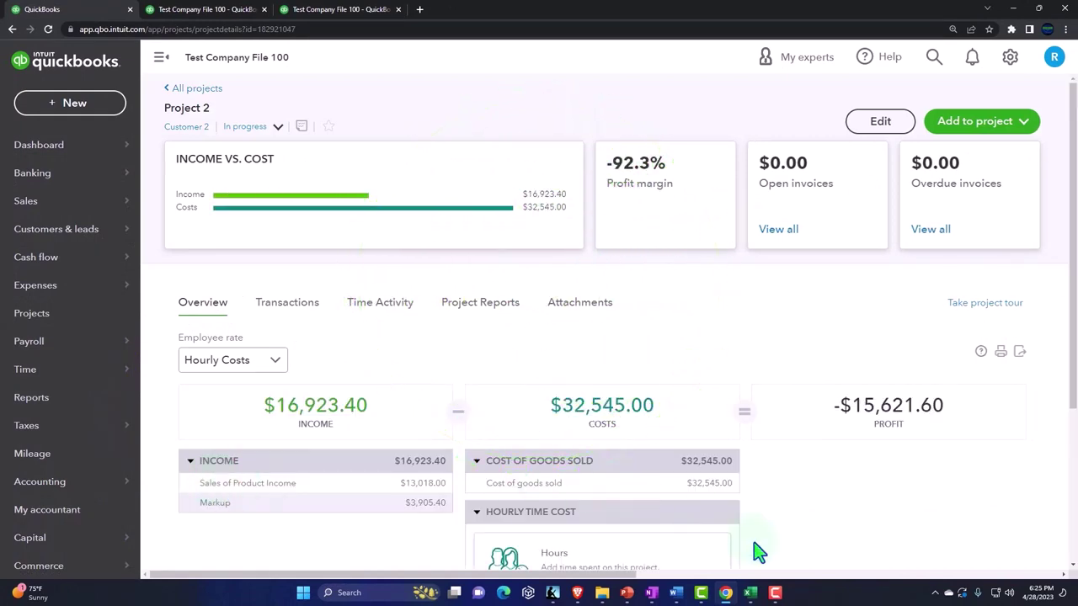
Step: Switch to the Worksheet Project Sheet workbook in Excel and review the Job 2 Estimate and the Month 1 row of the Billing Schedule
{"action": "left_click", "coordinate": [750, 592]}
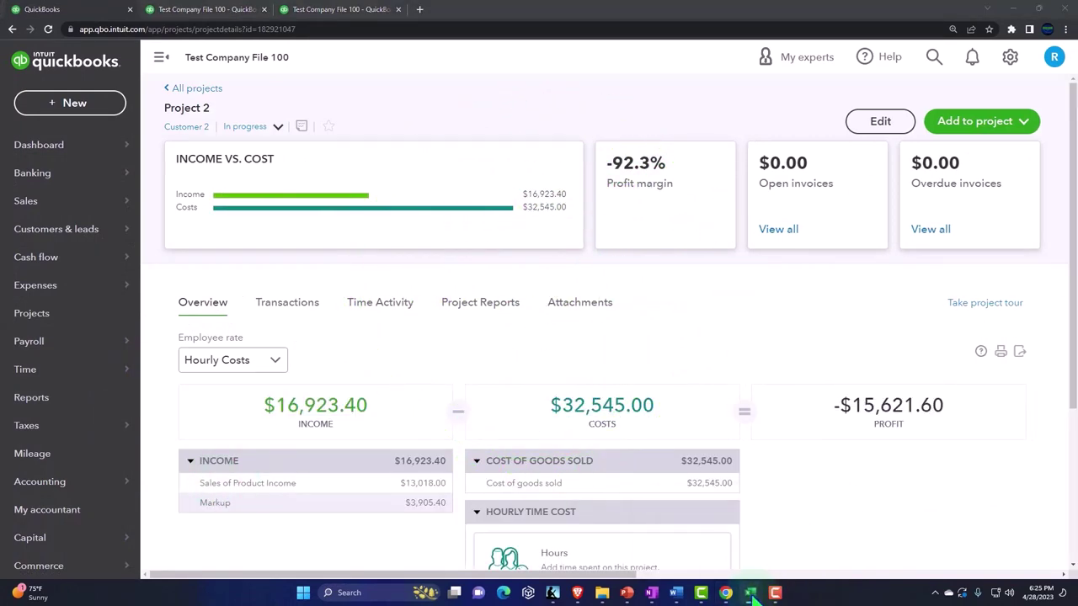
{"action": "left_click", "coordinate": [709, 538]}
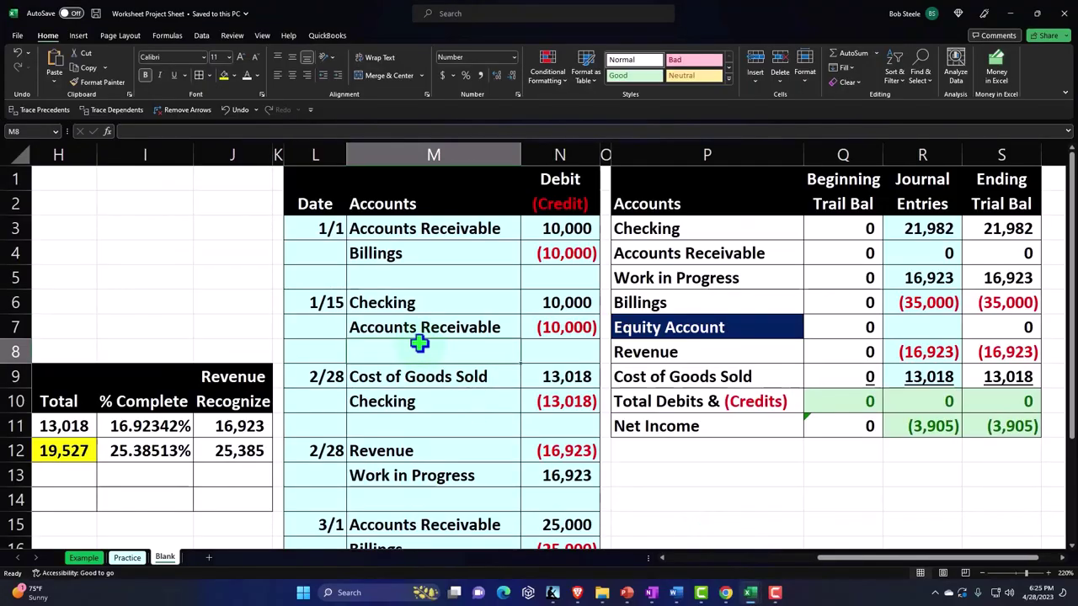
{"action": "key", "text": "Left"}
{"action": "key", "text": "Left"}
{"action": "key", "text": "Left"}
{"action": "key", "text": "Left"}
{"action": "key", "text": "Left"}
{"action": "key", "text": "Left"}
{"action": "key", "text": "Left"}
{"action": "key", "text": "Left"}
{"action": "key", "text": "Left"}
{"action": "key", "text": "Left"}
{"action": "key", "text": "Left"}
{"action": "key", "text": "Left"}
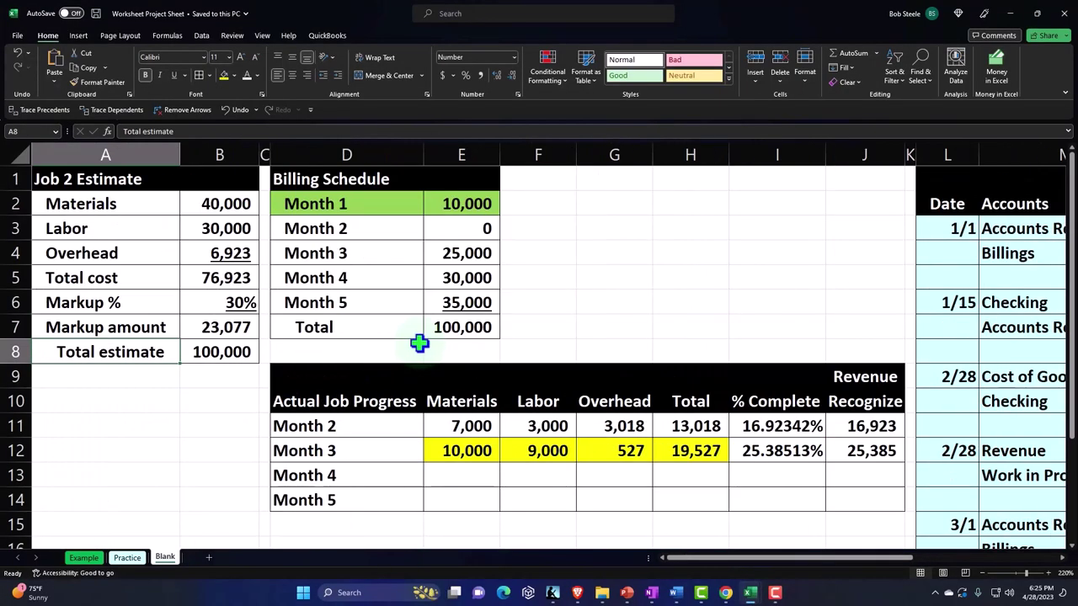
{"action": "left_click_drag", "start_coordinate": [126, 178], "coordinate": [196, 352]}
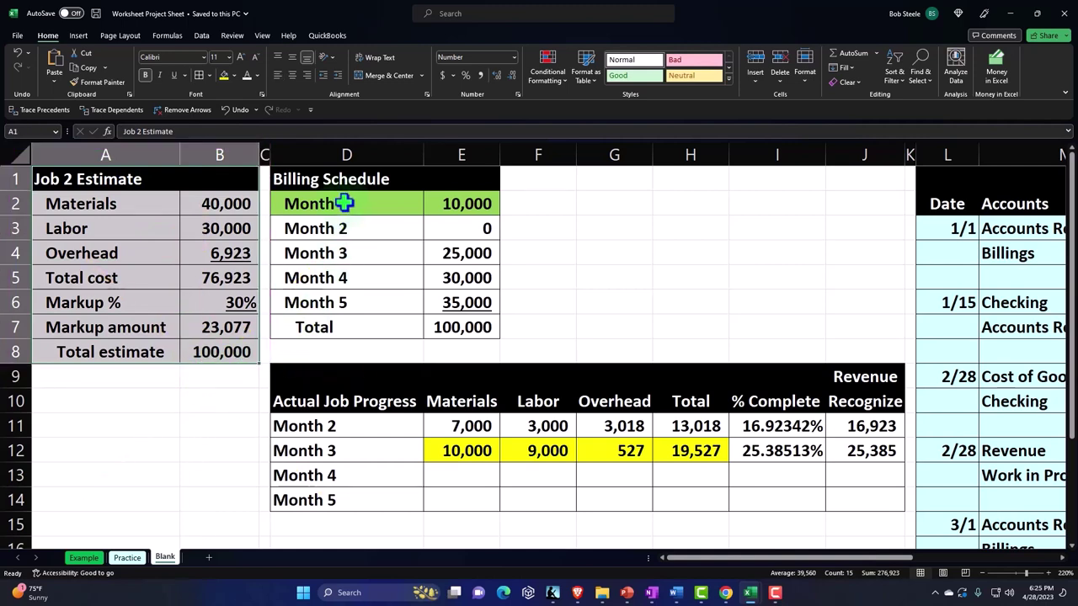
{"action": "left_click_drag", "start_coordinate": [349, 203], "coordinate": [443, 204]}
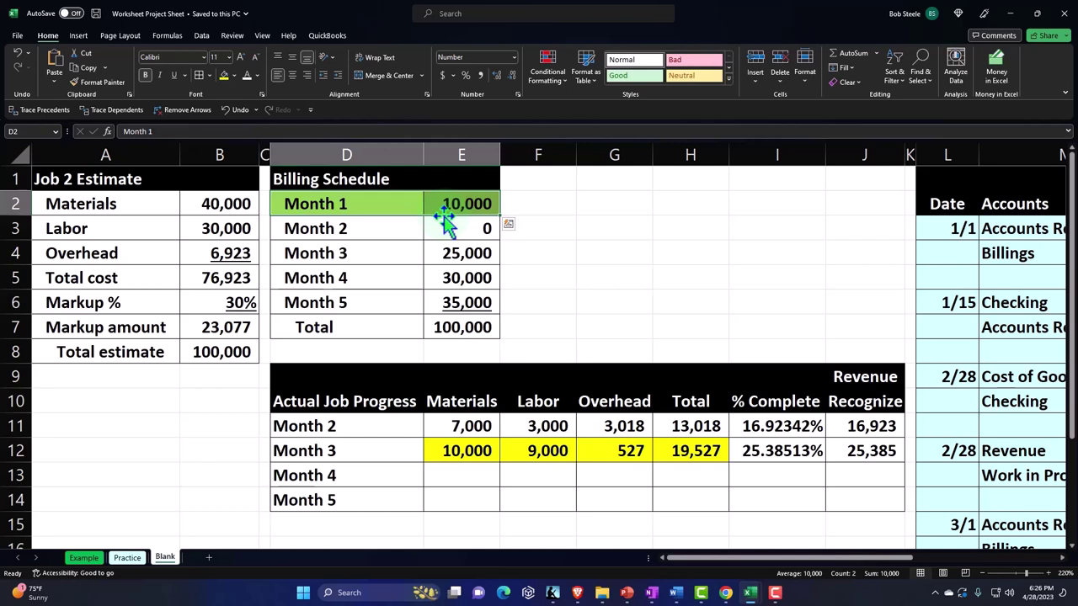
Step: Examine the Month 2 row of the Actual Job Progress table from materials through total
{"action": "left_click_drag", "start_coordinate": [386, 427], "coordinate": [673, 423]}
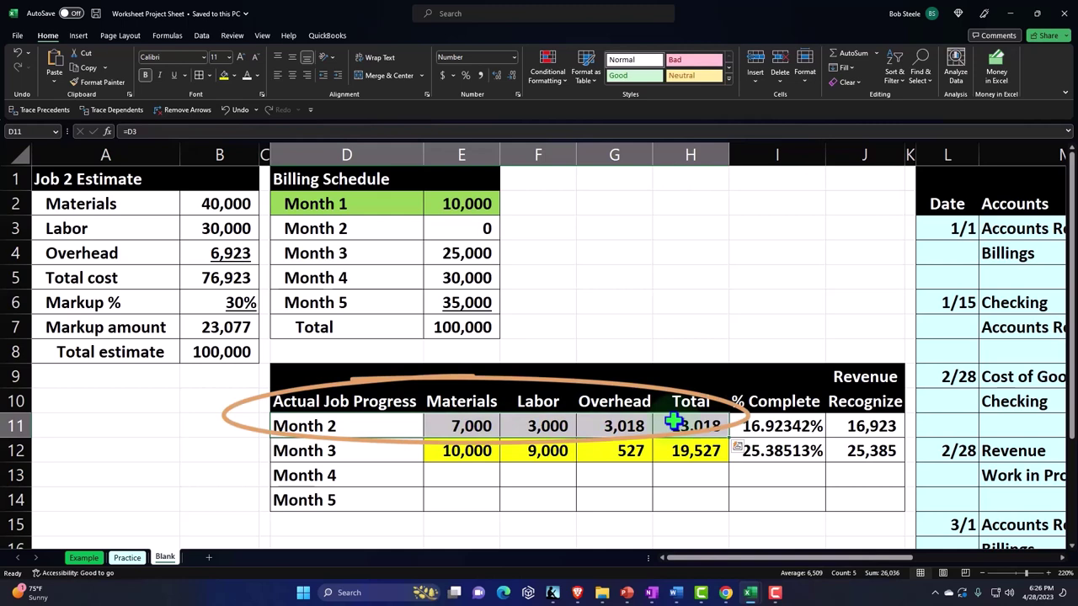
{"action": "left_click", "coordinate": [352, 426]}
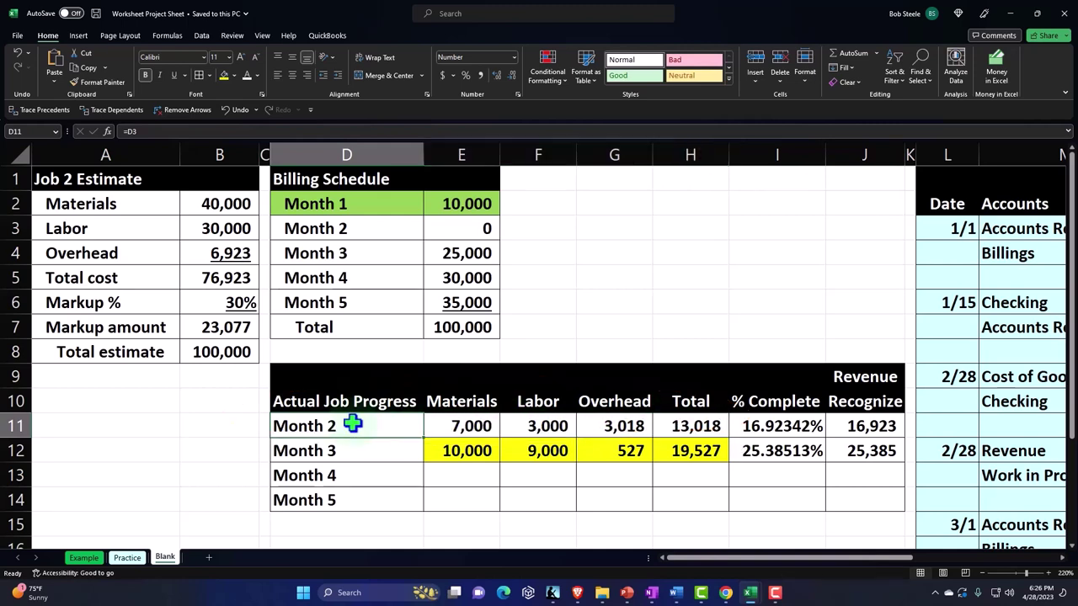
{"action": "key", "text": "Right"}
{"action": "key", "text": "Right"}
{"action": "key", "text": "Right"}
{"action": "key", "text": "Right"}
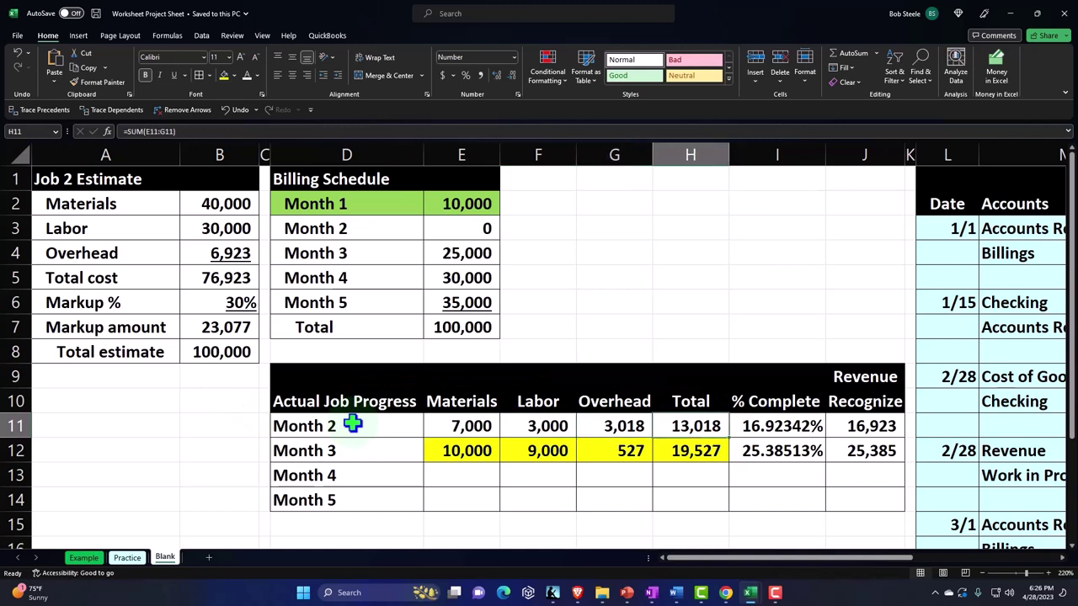
Step: Review the Month 2 and Month 3 costs, percent complete and revenue to recognize alongside the existing journal entries
{"action": "key", "text": "Down"}
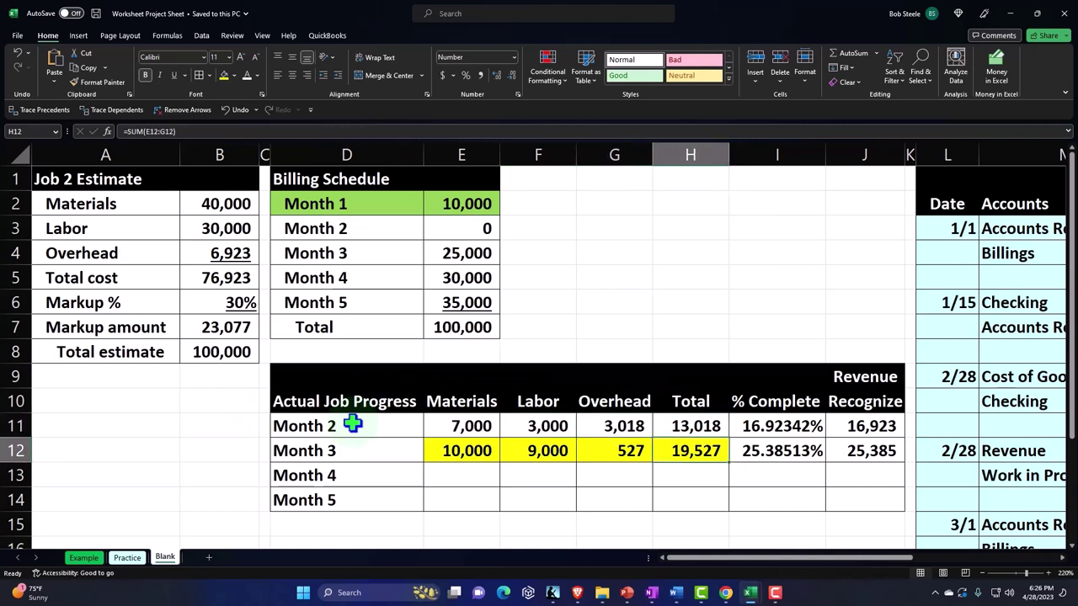
{"action": "key", "text": "Right"}
{"action": "key", "text": "Right"}
{"action": "key", "text": "Up"}
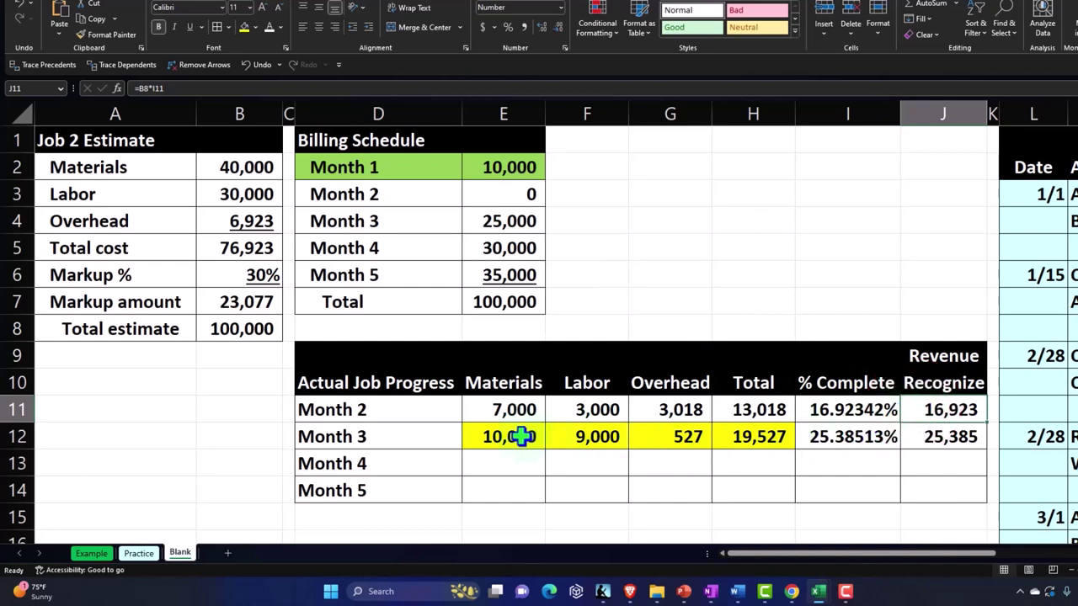
{"action": "left_click_drag", "start_coordinate": [522, 436], "coordinate": [737, 436]}
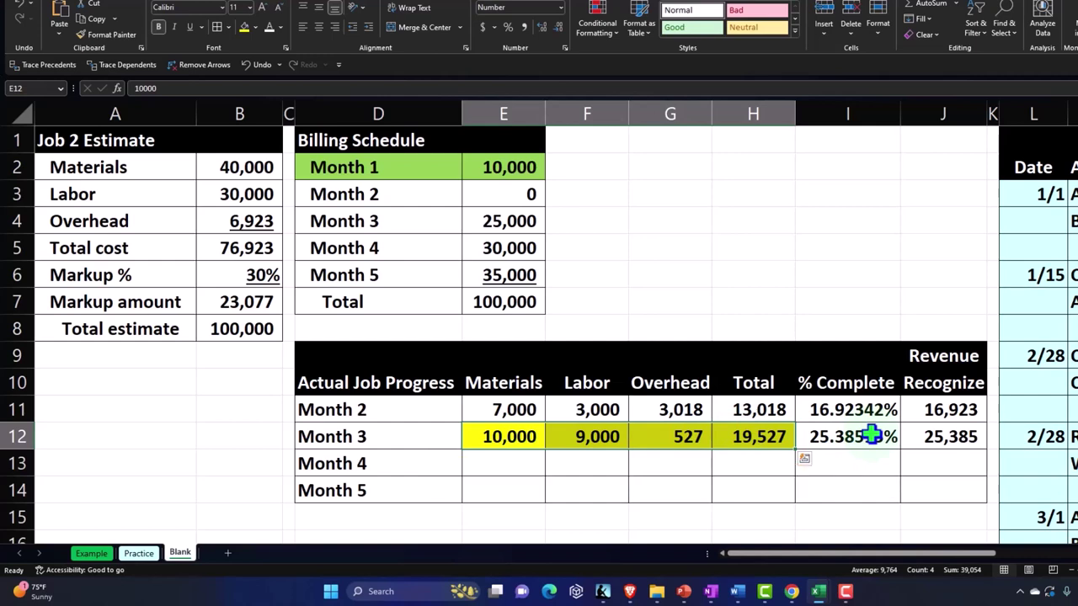
{"action": "left_click", "coordinate": [927, 435]}
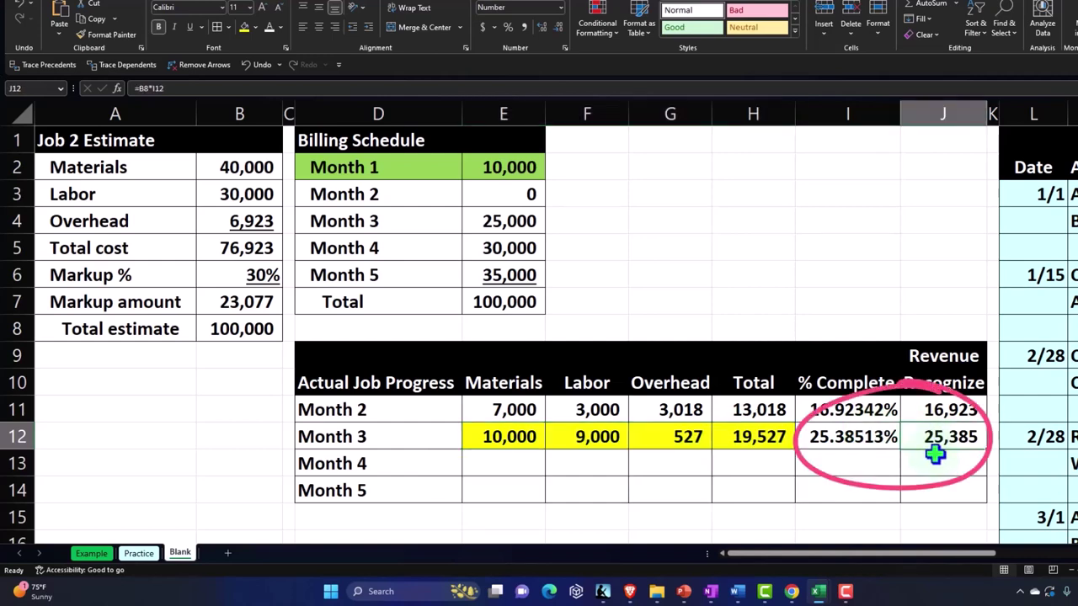
{"action": "left_click", "coordinate": [983, 402]}
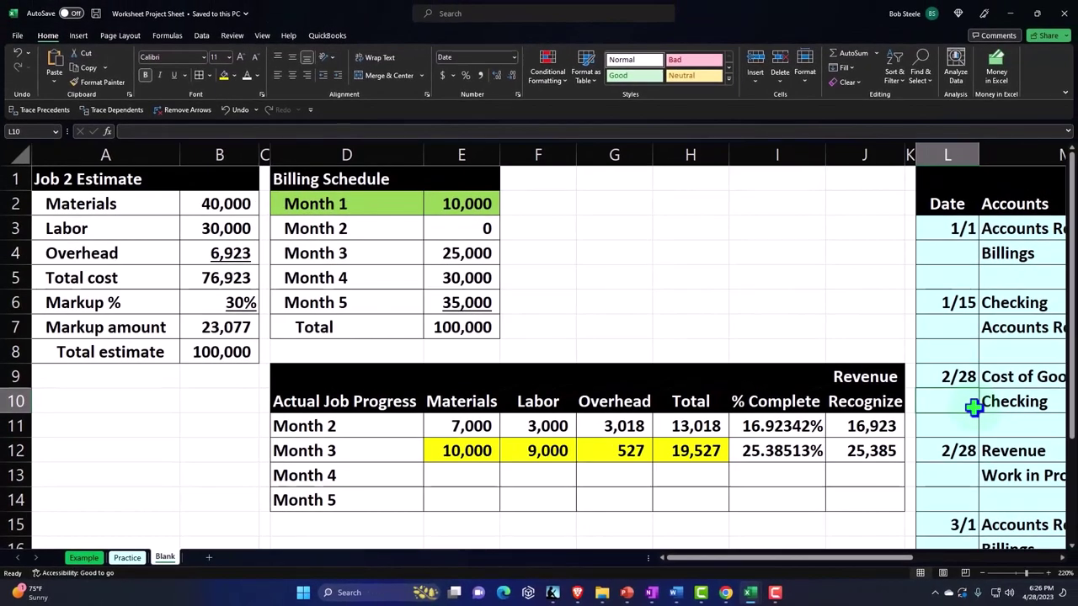
{"action": "key", "text": "Right"}
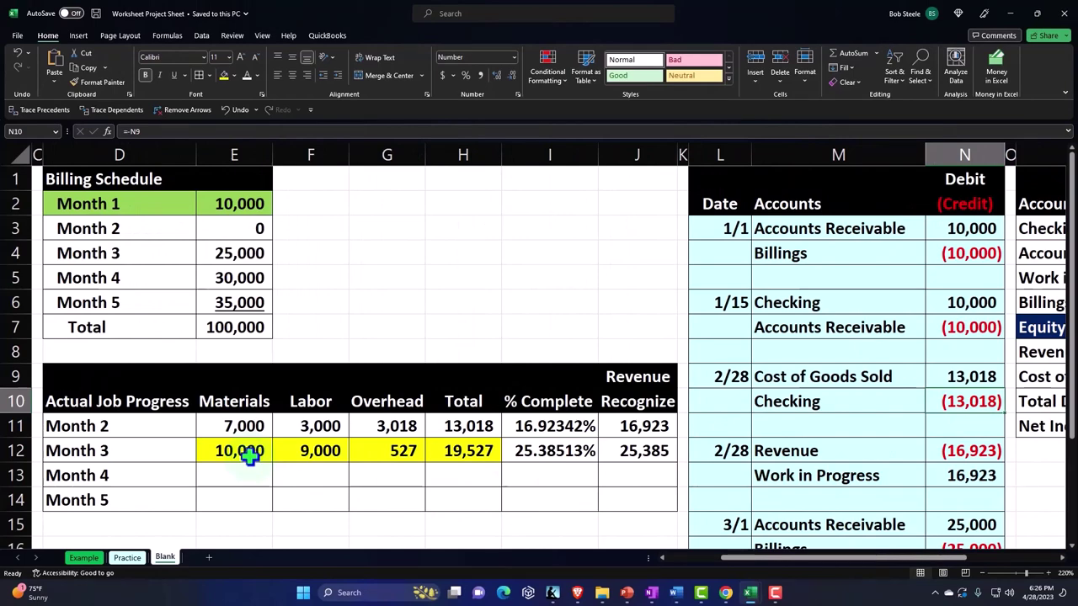
{"action": "left_click", "coordinate": [767, 406]}
{"action": "scroll", "coordinate": [763, 407], "scroll_direction": "down", "scroll_amount": 2}
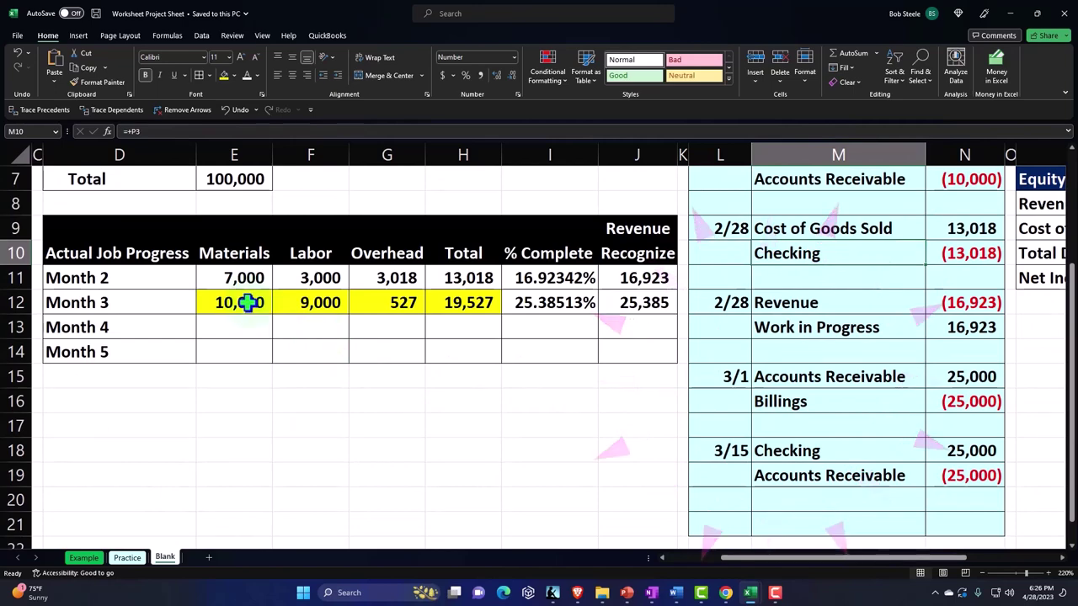
{"action": "left_click_drag", "start_coordinate": [240, 301], "coordinate": [441, 308]}
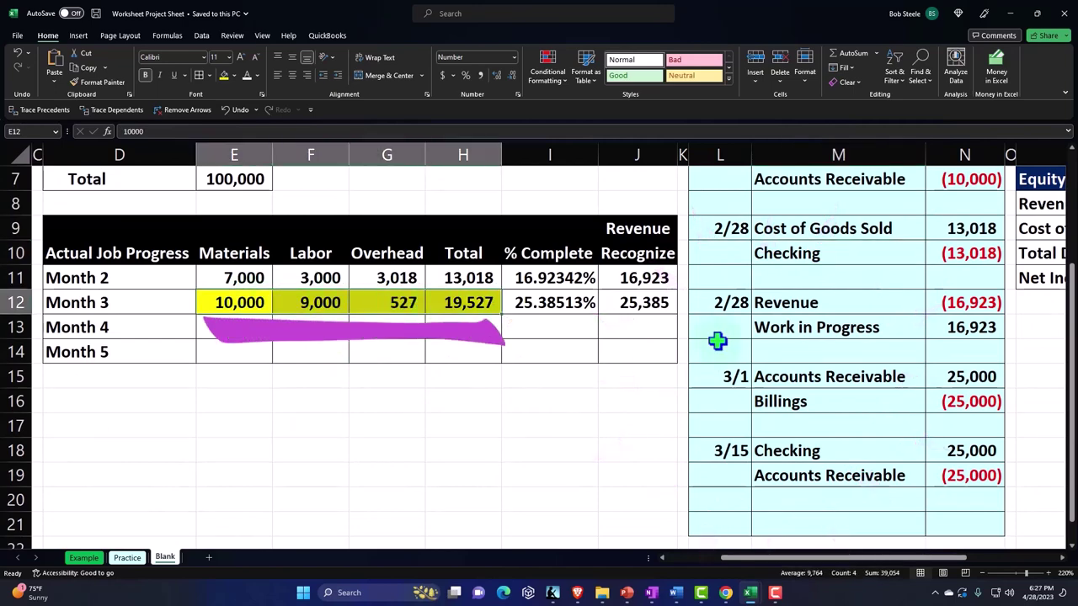
Step: Start a new journal entry in cell L21, below the 3/15 entry, with the date 3/31
{"action": "scroll", "coordinate": [717, 340], "scroll_direction": "down", "scroll_amount": 1}
{"action": "left_click", "coordinate": [734, 453]}
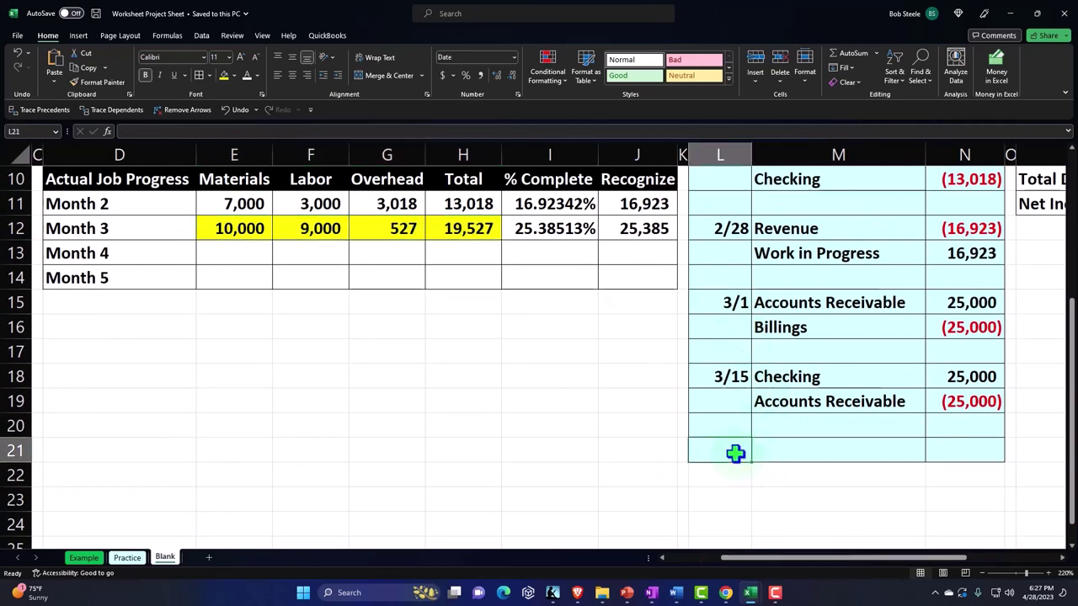
{"action": "type", "text": "3/"}
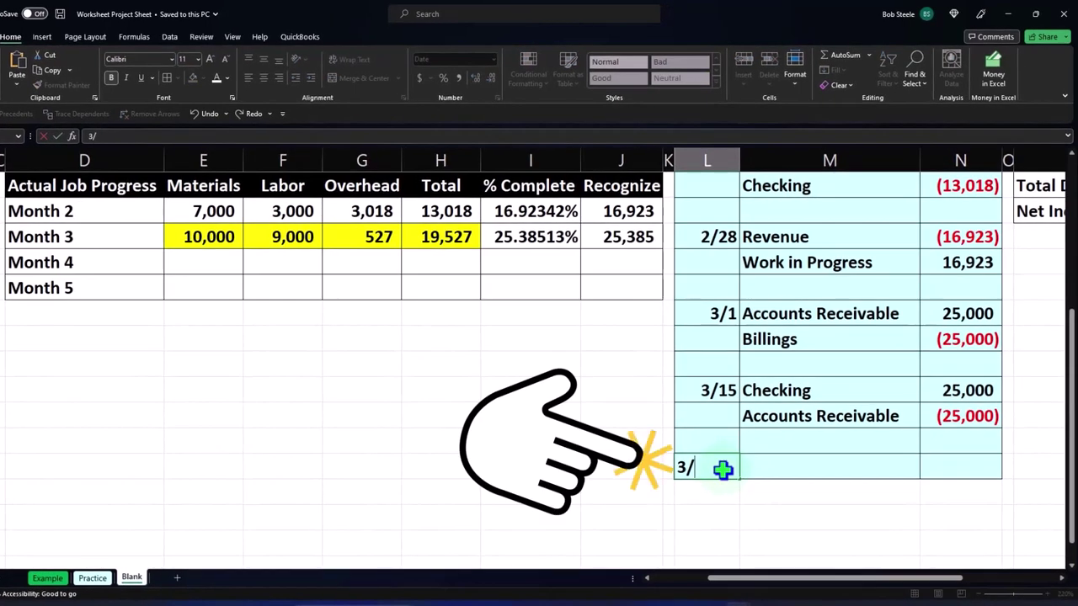
{"action": "type", "text": "31"}
{"action": "key", "text": "Return"}
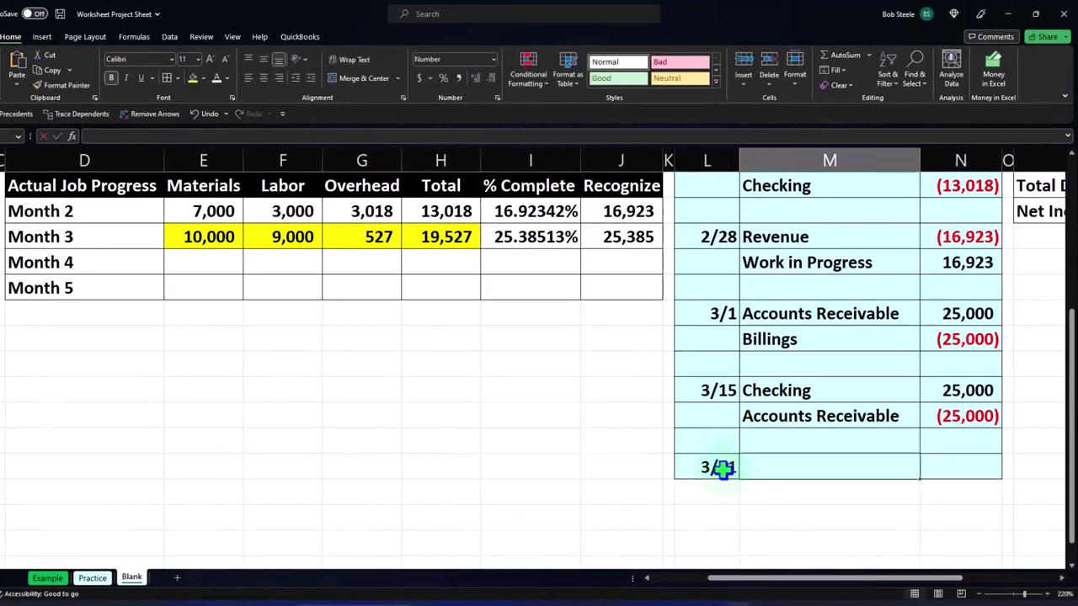
Step: Fill the 3/31 entry's account in M21 by referencing the Cost of Goods Sold name in the trial balance
{"action": "type", "text": "+"}
{"action": "key", "text": "Right"}
{"action": "key", "text": "Right"}
{"action": "key", "text": "Right"}
{"action": "key", "text": "Right"}
{"action": "key", "text": "Up"}
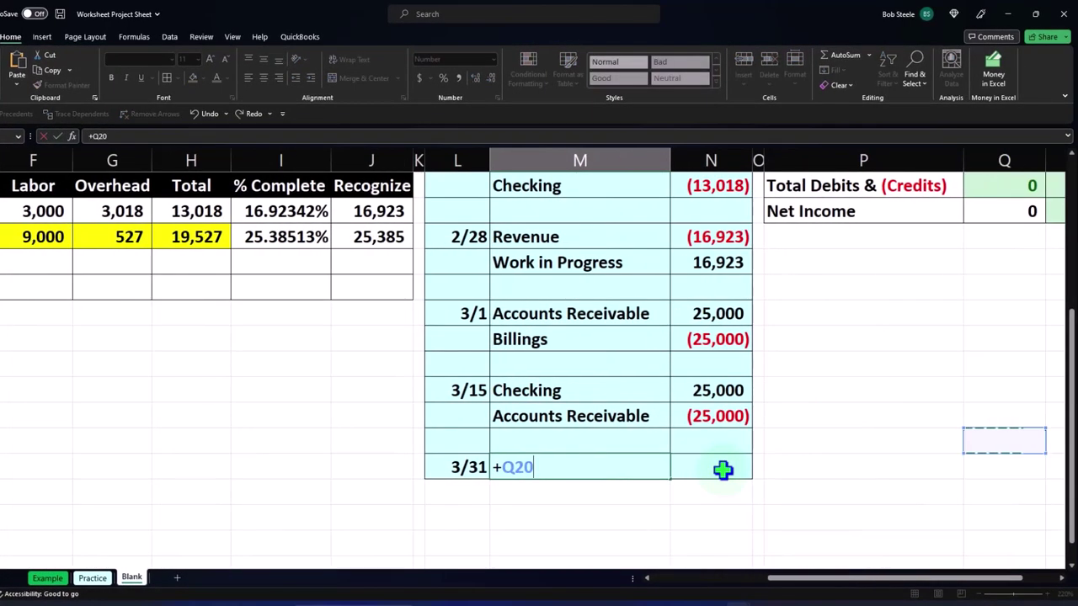
{"action": "key", "text": "Up"}
{"action": "key", "text": "Up"}
{"action": "key", "text": "Up"}
{"action": "key", "text": "Up"}
{"action": "key", "text": "Up"}
{"action": "key", "text": "Up"}
{"action": "key", "text": "Up"}
{"action": "key", "text": "Up"}
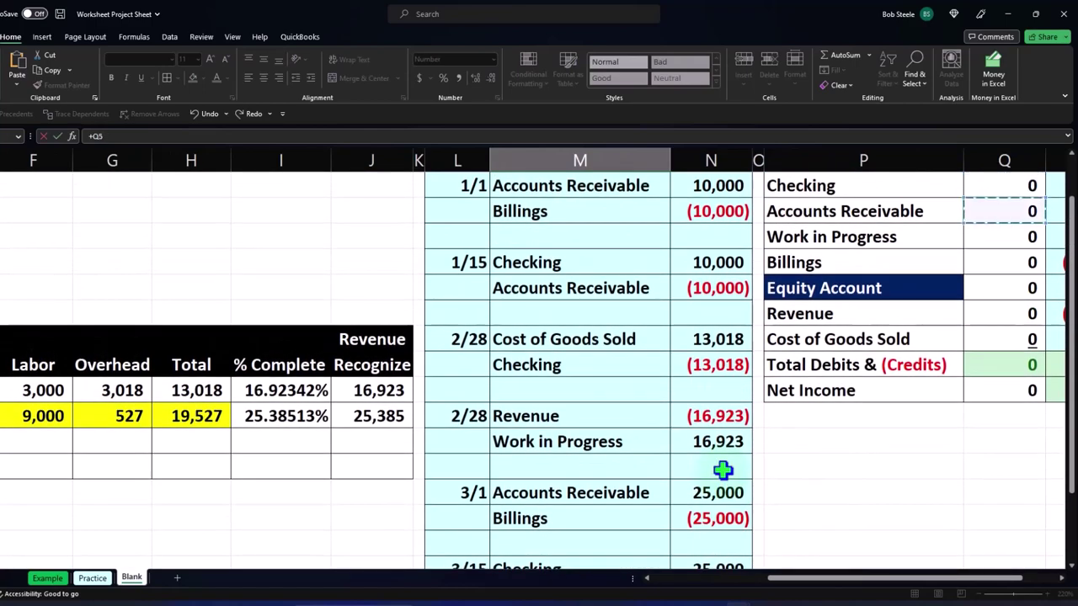
{"action": "key", "text": "Down"}
{"action": "key", "text": "Down"}
{"action": "key", "text": "Escape"}
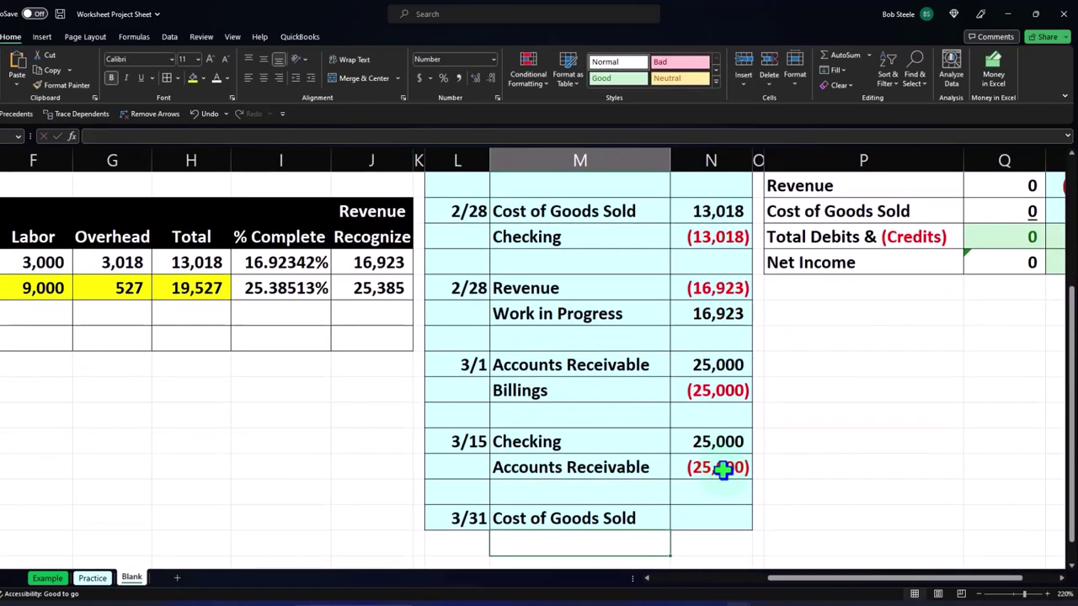
Step: Set the Cost of Goods Sold debit in N21 to reference the Month 3 total cost in H12
{"action": "type", "text": "+"}
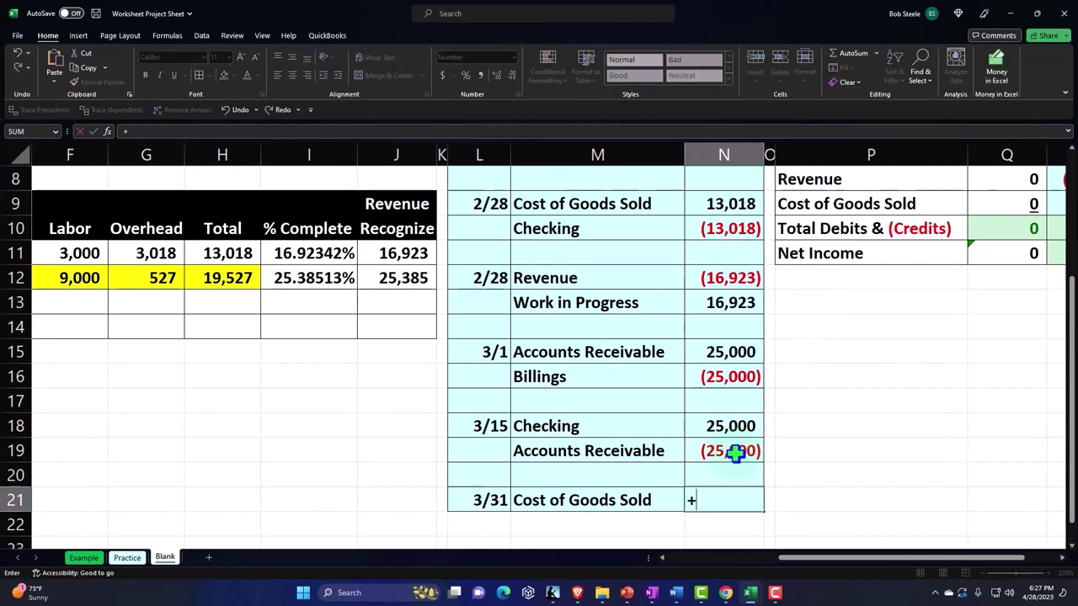
{"action": "key", "text": "Left"}
{"action": "key", "text": "Left"}
{"action": "key", "text": "Left"}
{"action": "key", "text": "Left"}
{"action": "key", "text": "Left"}
{"action": "key", "text": "Left"}
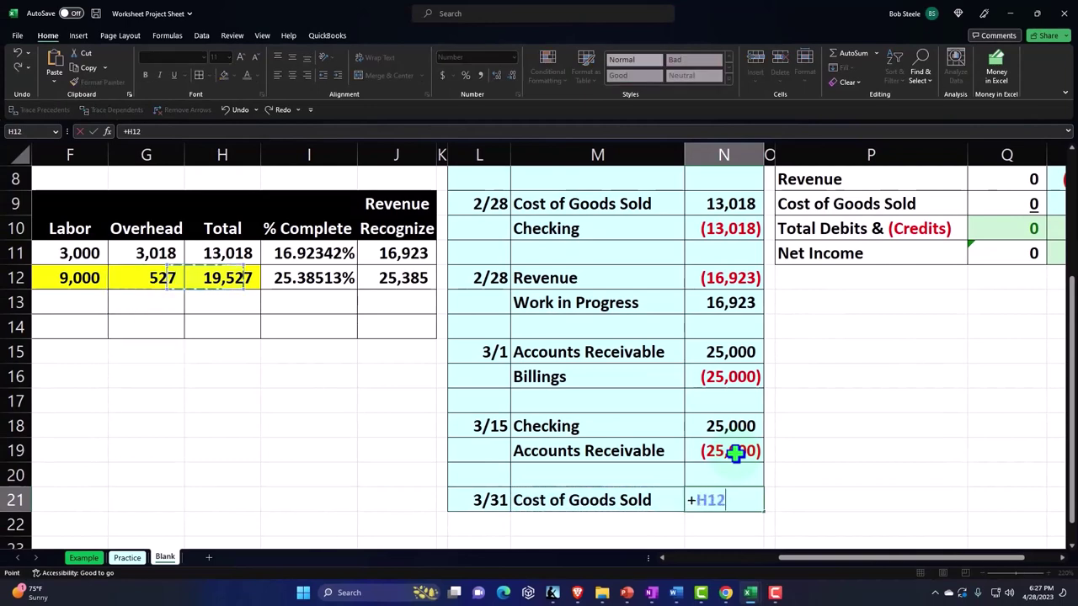
{"action": "key", "text": "Return"}
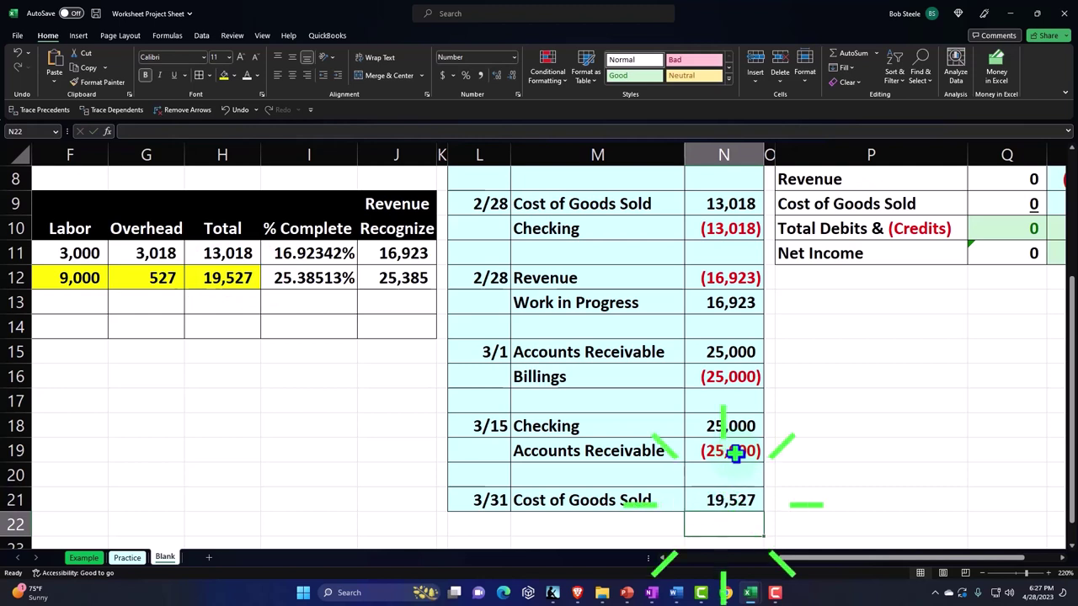
Step: Extend the journal area by giving cells L22:N22 the light blue fill and all borders
{"action": "scroll", "coordinate": [724, 487], "scroll_direction": "down", "scroll_amount": 1}
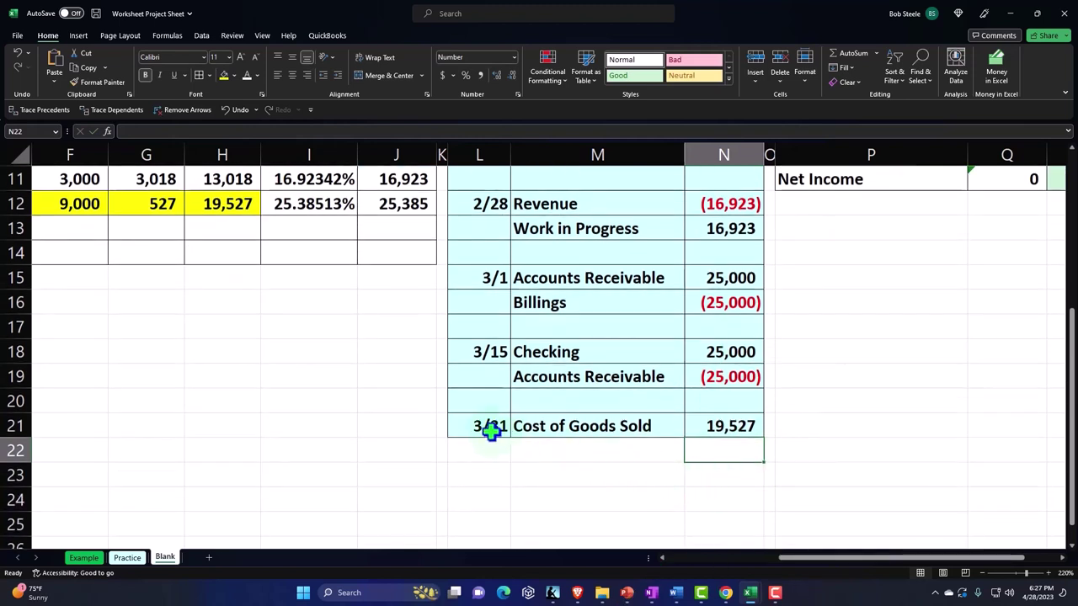
{"action": "left_click_drag", "start_coordinate": [491, 429], "coordinate": [704, 425]}
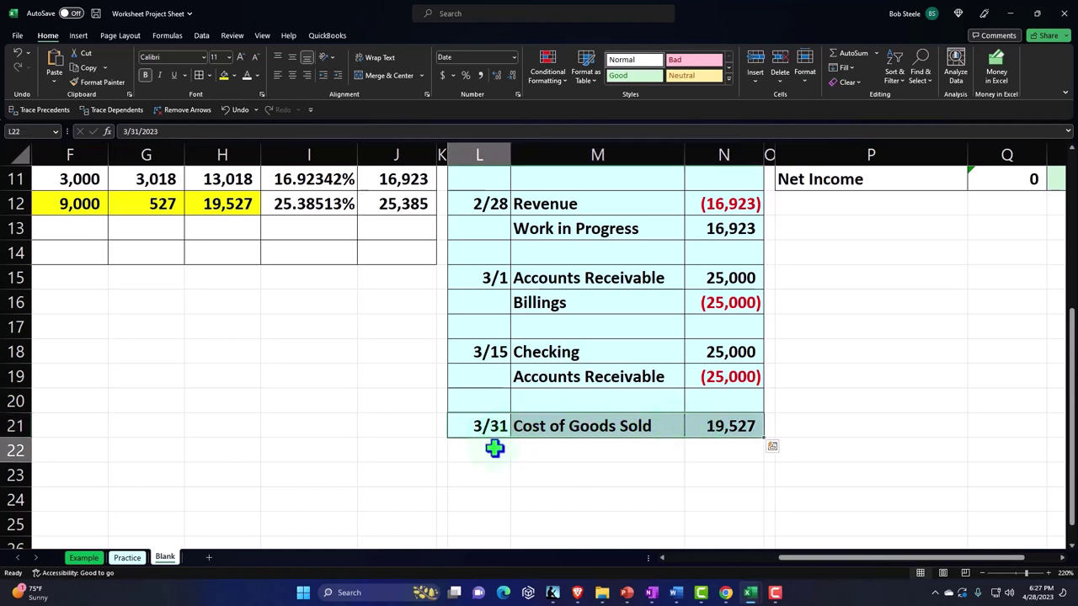
{"action": "left_click_drag", "start_coordinate": [493, 447], "coordinate": [706, 449]}
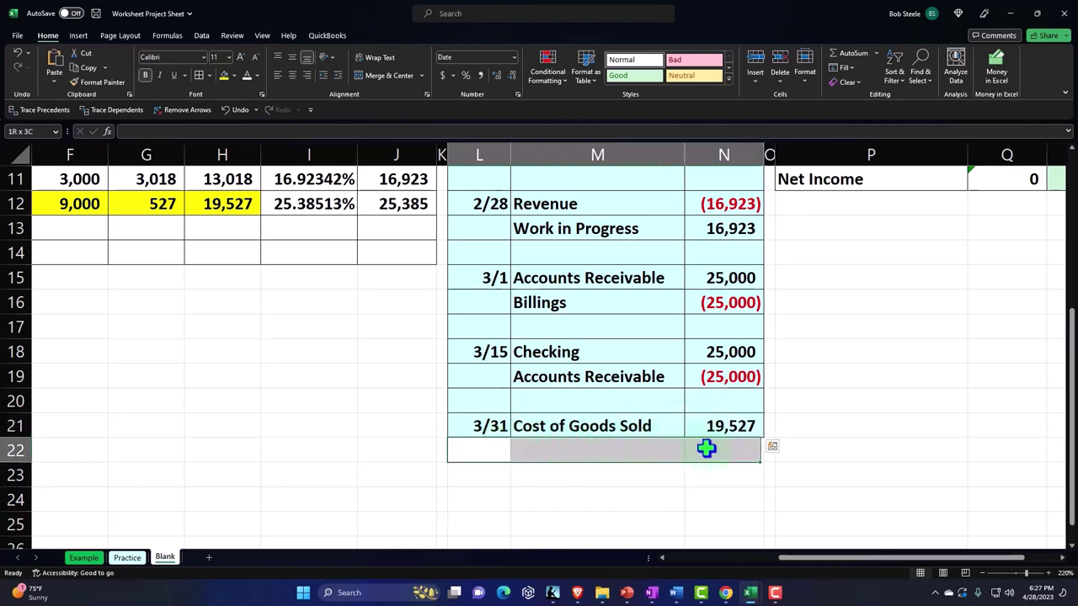
{"action": "left_click", "coordinate": [233, 76]}
{"action": "left_click", "coordinate": [223, 211]}
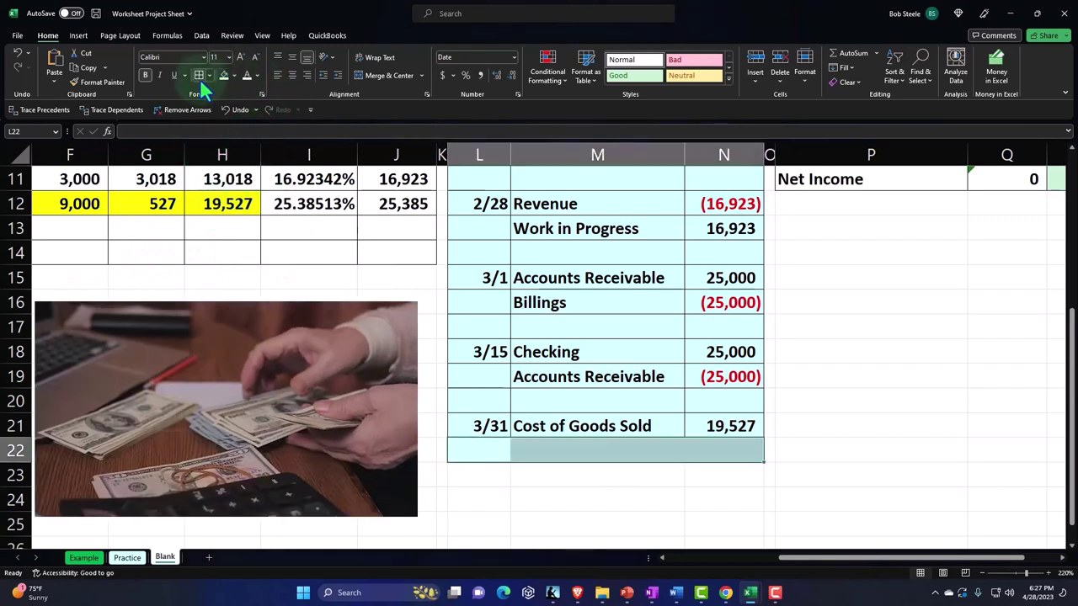
Step: Fill the entry's second account in M22 by referencing the Checking name in the trial balance
{"action": "left_click", "coordinate": [500, 446]}
{"action": "left_click", "coordinate": [537, 454]}
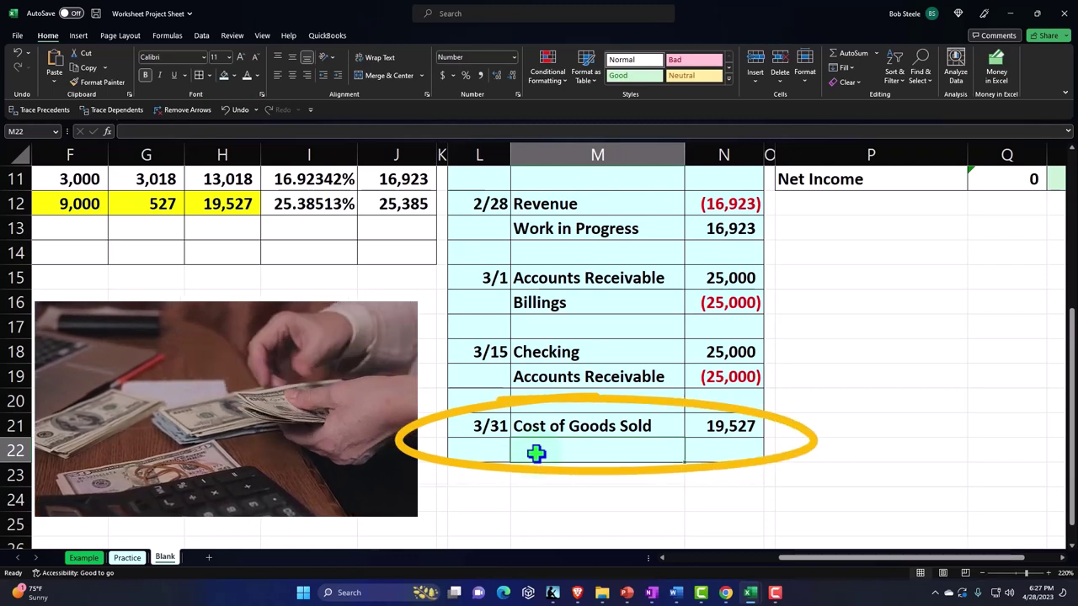
{"action": "type", "text": "+"}
{"action": "key", "text": "Up"}
{"action": "key", "text": "Right"}
{"action": "key", "text": "ctrl+Up"}
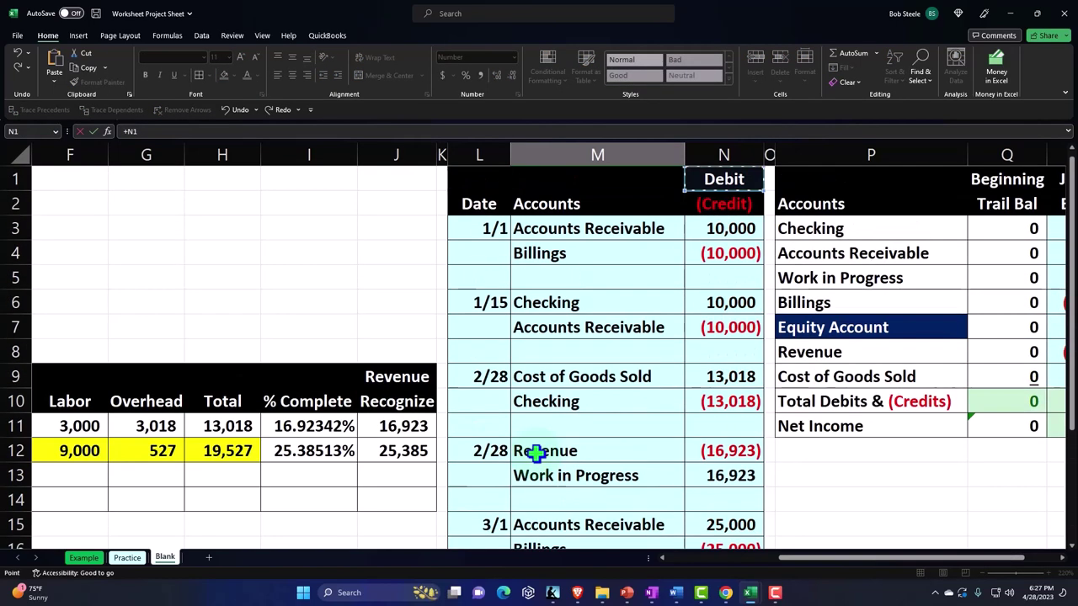
{"action": "key", "text": "Right"}
{"action": "key", "text": "Down"}
{"action": "key", "text": "Down"}
{"action": "key", "text": "Return"}
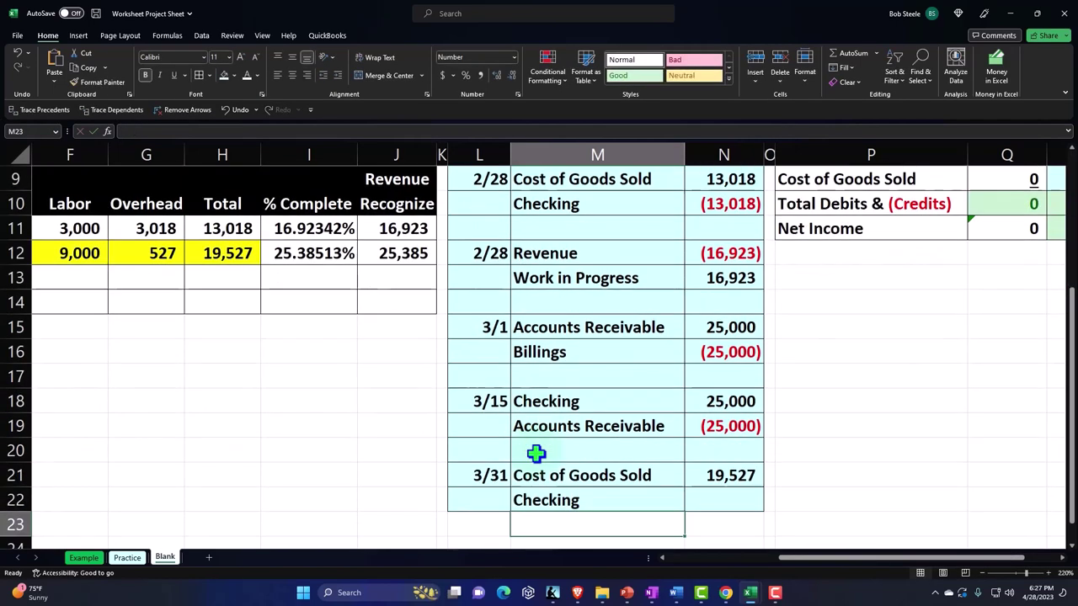
Step: Enter the Checking credit in N22 as the negative of the Cost of Goods Sold amount in N21
{"action": "key", "text": "Right"}
{"action": "key", "text": "Up"}
{"action": "type", "text": "-"}
{"action": "key", "text": "Return"}
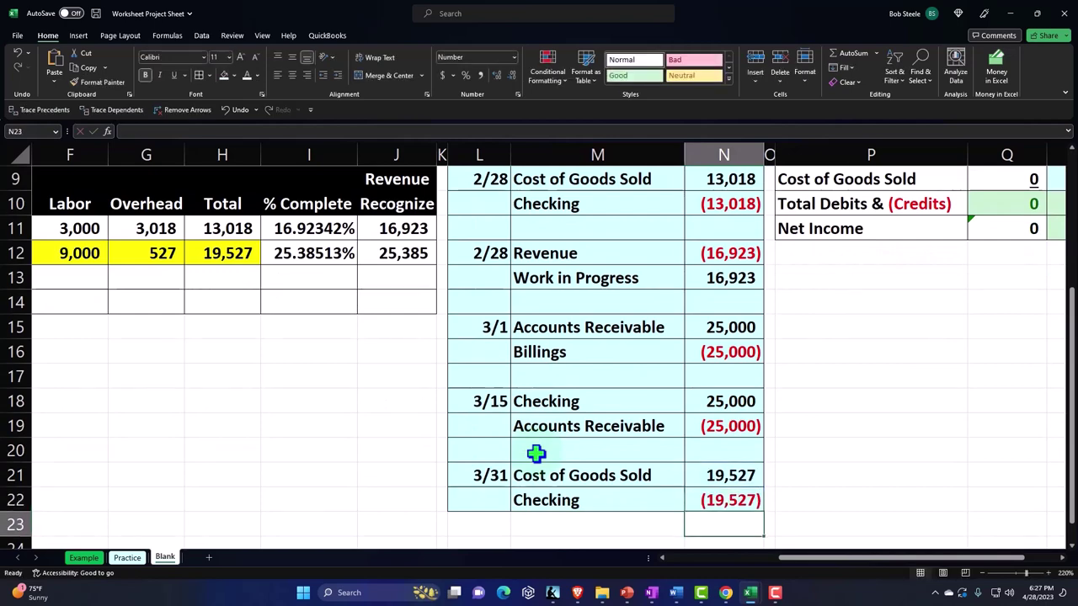
Step: Post the 3/31 cost to the trial balance by extending the Cost of Goods Sold formula in R9 to =N9+N21
{"action": "key", "text": "Right"}
{"action": "key", "text": "Right"}
{"action": "key", "text": "Right"}
{"action": "key", "text": "Right"}
{"action": "key", "text": "Right"}
{"action": "key", "text": "Right"}
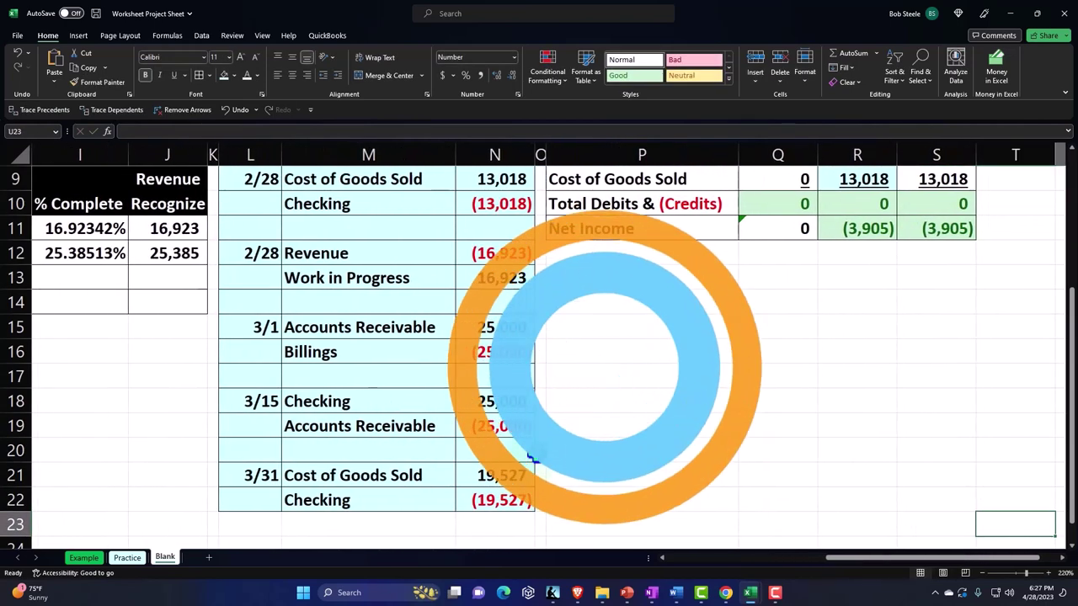
{"action": "key", "text": "Up"}
{"action": "key", "text": "Up"}
{"action": "key", "text": "Up"}
{"action": "key", "text": "Up"}
{"action": "key", "text": "Up"}
{"action": "key", "text": "Up"}
{"action": "key", "text": "Up"}
{"action": "key", "text": "Up"}
{"action": "key", "text": "Up"}
{"action": "key", "text": "Up"}
{"action": "key", "text": "Up"}
{"action": "key", "text": "Up"}
{"action": "key", "text": "Up"}
{"action": "key", "text": "Up"}
{"action": "key", "text": "Up"}
{"action": "key", "text": "Up"}
{"action": "key", "text": "Up"}
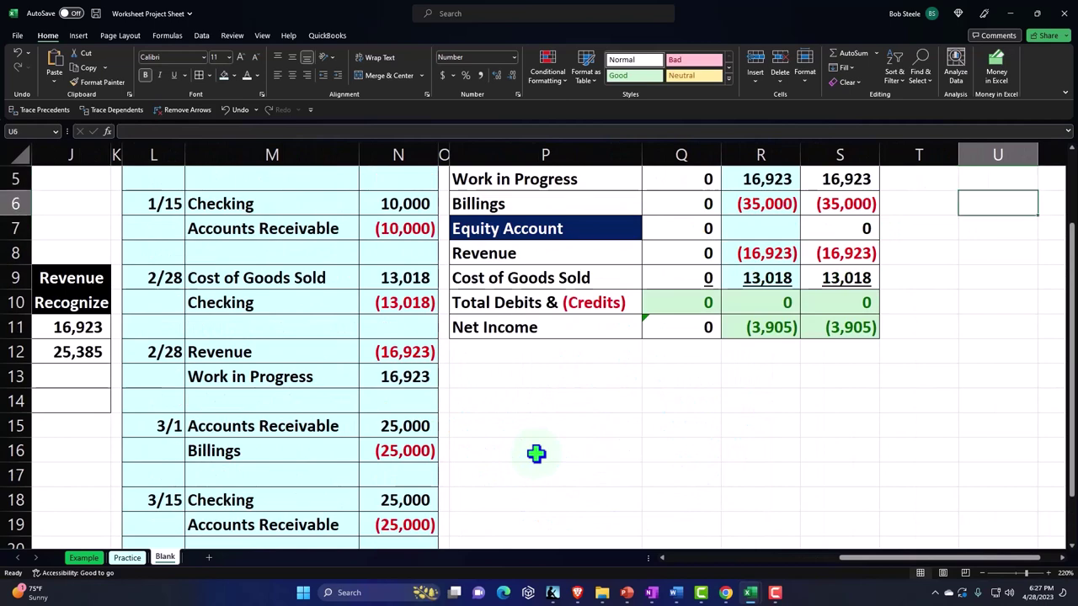
{"action": "key", "text": "Down"}
{"action": "key", "text": "Down"}
{"action": "key", "text": "Down"}
{"action": "key", "text": "Left"}
{"action": "key", "text": "Left"}
{"action": "key", "text": "Left"}
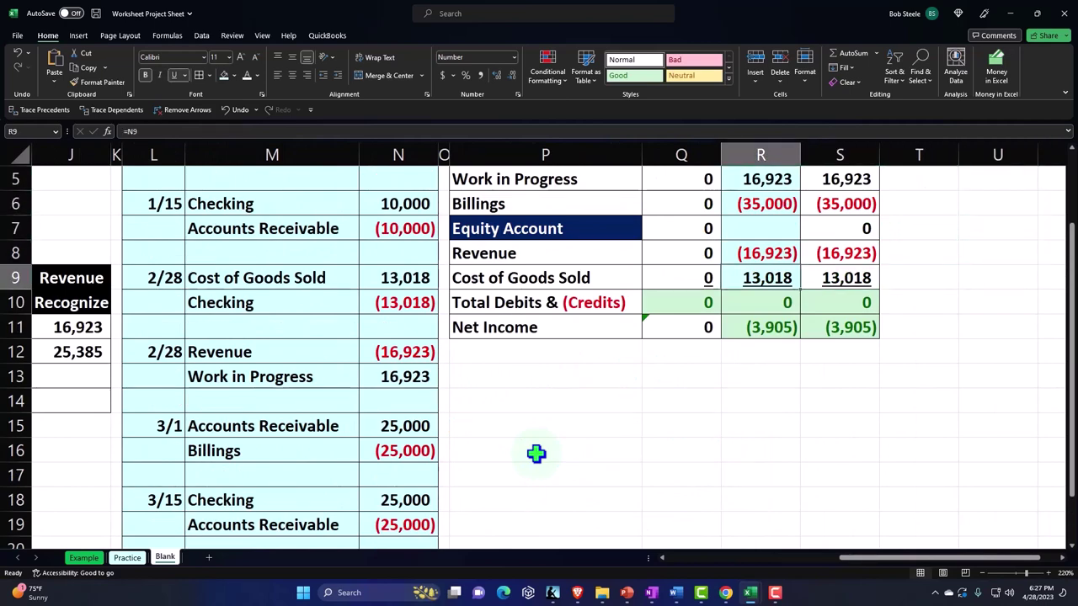
{"action": "key", "text": "F2"}
{"action": "type", "text": "+"}
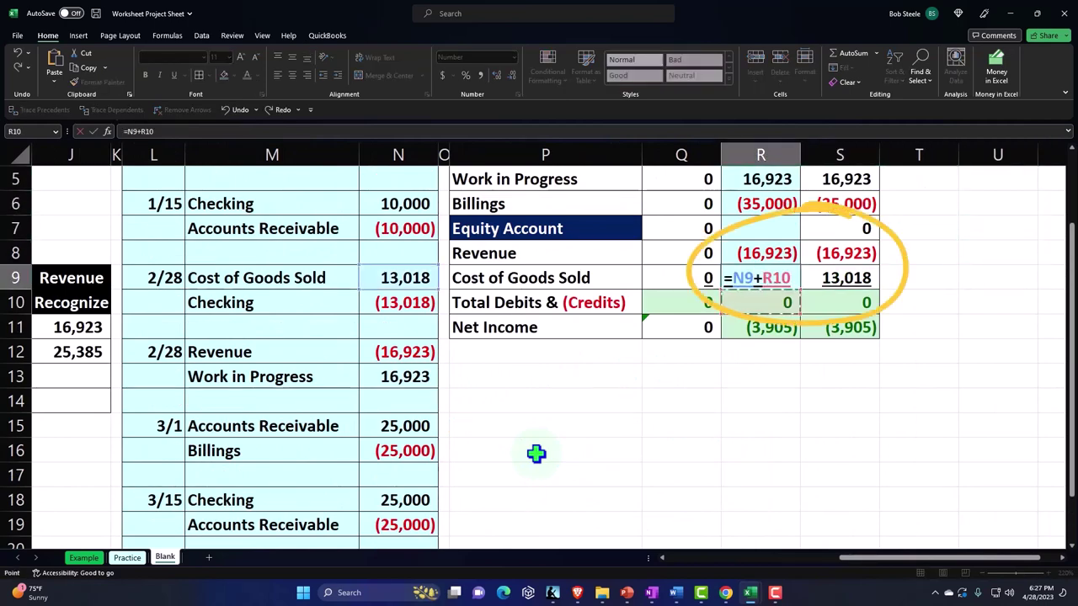
{"action": "key", "text": "Down"}
{"action": "key", "text": "Down"}
{"action": "key", "text": "Down"}
{"action": "key", "text": "Down"}
{"action": "key", "text": "Down"}
{"action": "key", "text": "Down"}
{"action": "key", "text": "Down"}
{"action": "key", "text": "Down"}
{"action": "key", "text": "Down"}
{"action": "key", "text": "Down"}
{"action": "key", "text": "Down"}
{"action": "key", "text": "Down"}
{"action": "key", "text": "Down"}
{"action": "key", "text": "Down"}
{"action": "key", "text": "Left"}
{"action": "key", "text": "Left"}
{"action": "key", "text": "Left"}
{"action": "key", "text": "Left"}
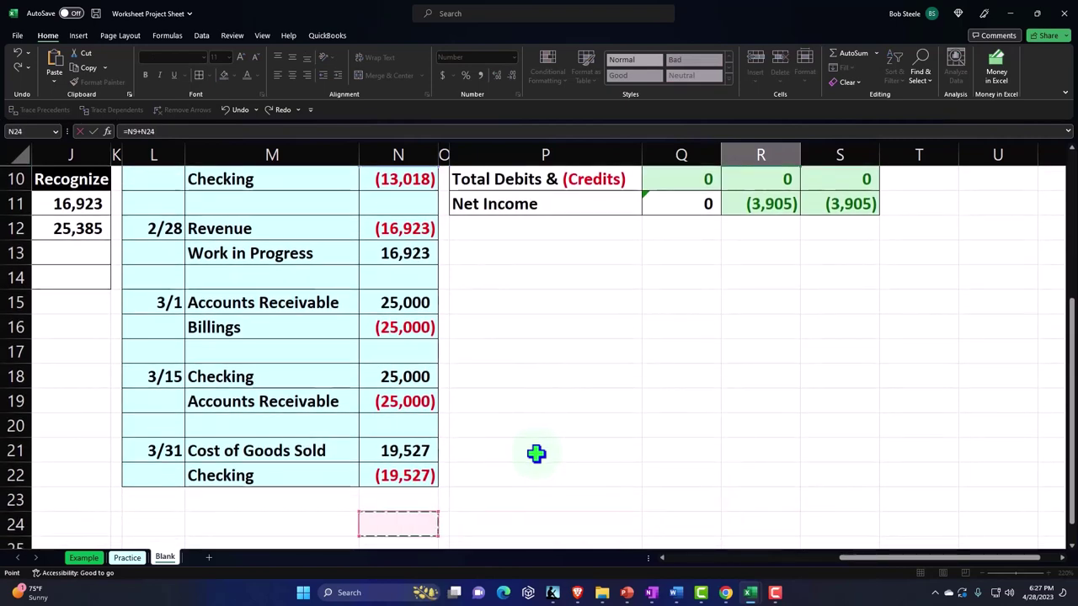
{"action": "key", "text": "Up"}
{"action": "key", "text": "Up"}
{"action": "key", "text": "Up"}
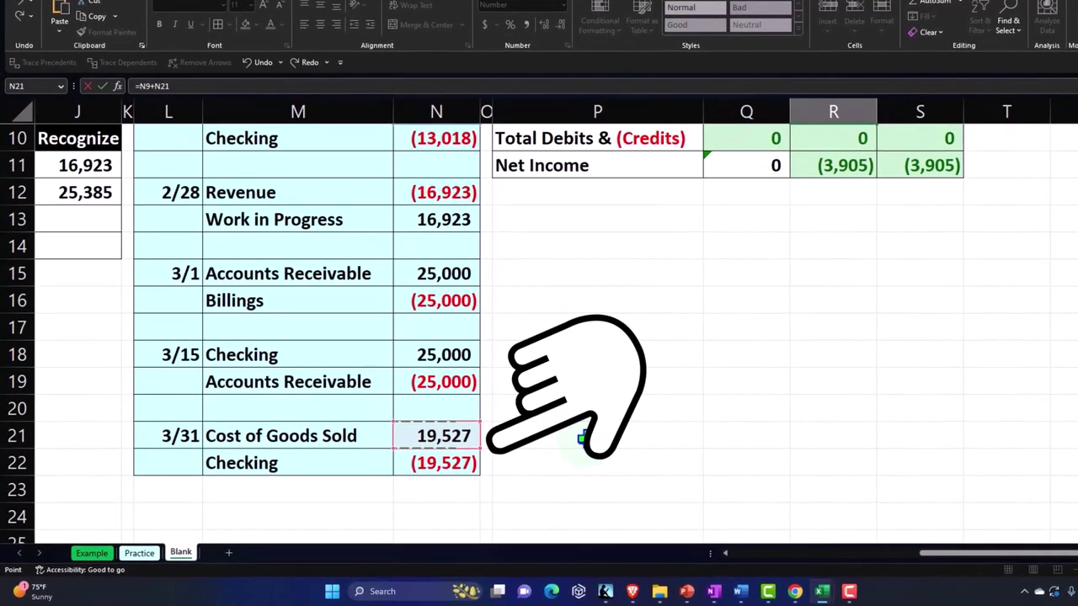
{"action": "key", "text": "Return"}
Step: Post the 3/31 payment to the trial balance by extending the Checking formula in R3 to =N6+N10+N18+N22
{"action": "key", "text": "ctrl+Up"}
{"action": "key", "text": "ctrl+Up"}
{"action": "key", "text": "Down"}
{"action": "key", "text": "Down"}
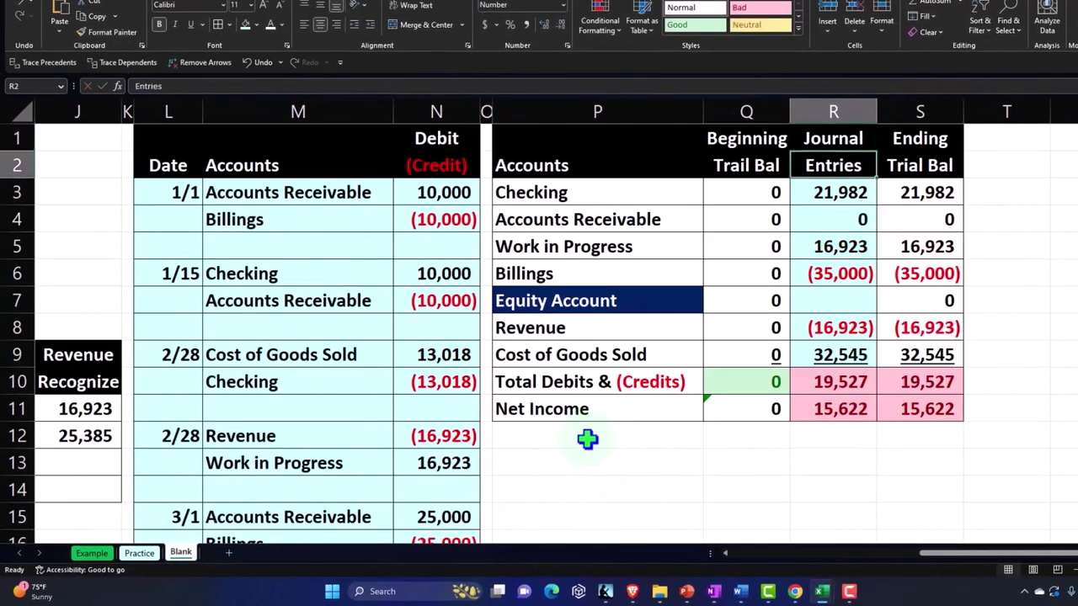
{"action": "key", "text": "F2"}
{"action": "type", "text": "+"}
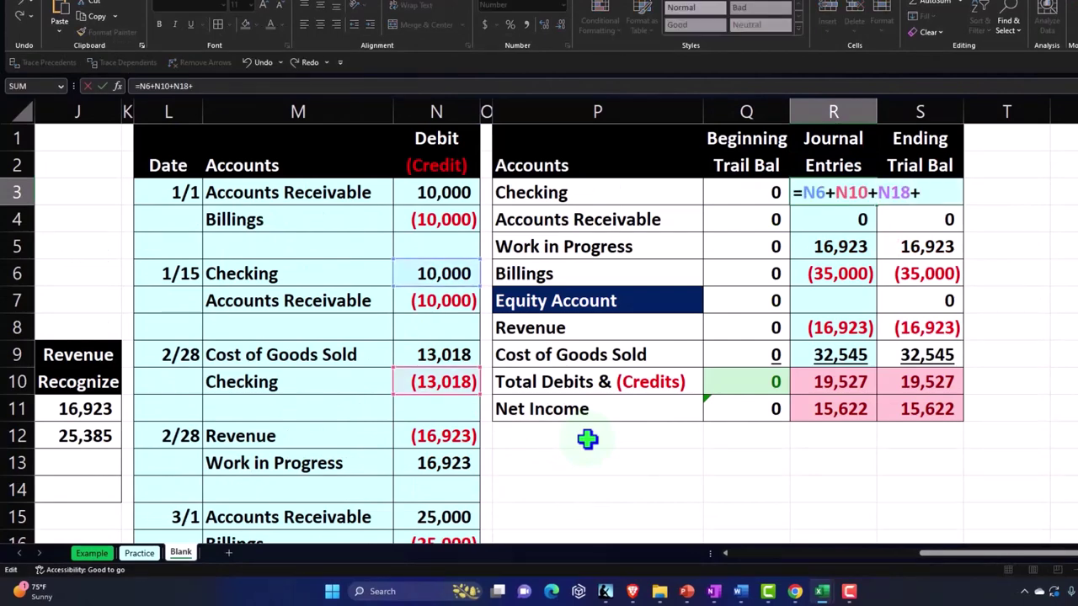
{"action": "key", "text": "Down"}
{"action": "key", "text": "Down"}
{"action": "key", "text": "Down"}
{"action": "key", "text": "Down"}
{"action": "key", "text": "Down"}
{"action": "key", "text": "Down"}
{"action": "key", "text": "Down"}
{"action": "key", "text": "Down"}
{"action": "key", "text": "Down"}
{"action": "key", "text": "Down"}
{"action": "key", "text": "Down"}
{"action": "key", "text": "Down"}
{"action": "key", "text": "Down"}
{"action": "key", "text": "Down"}
{"action": "key", "text": "Down"}
{"action": "key", "text": "Down"}
{"action": "key", "text": "Down"}
{"action": "key", "text": "Down"}
{"action": "key", "text": "Down"}
{"action": "key", "text": "Down"}
{"action": "key", "text": "Down"}
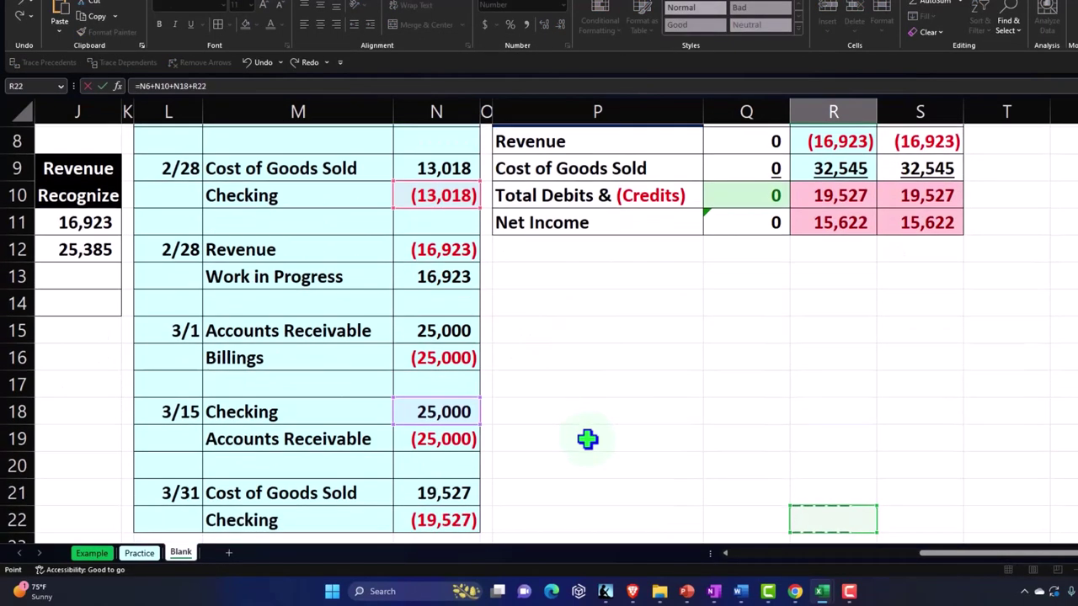
{"action": "key", "text": "Left"}
{"action": "key", "text": "Left"}
{"action": "key", "text": "Left"}
{"action": "key", "text": "Left"}
{"action": "key", "text": "Up"}
{"action": "key", "text": "Up"}
{"action": "key", "text": "Up"}
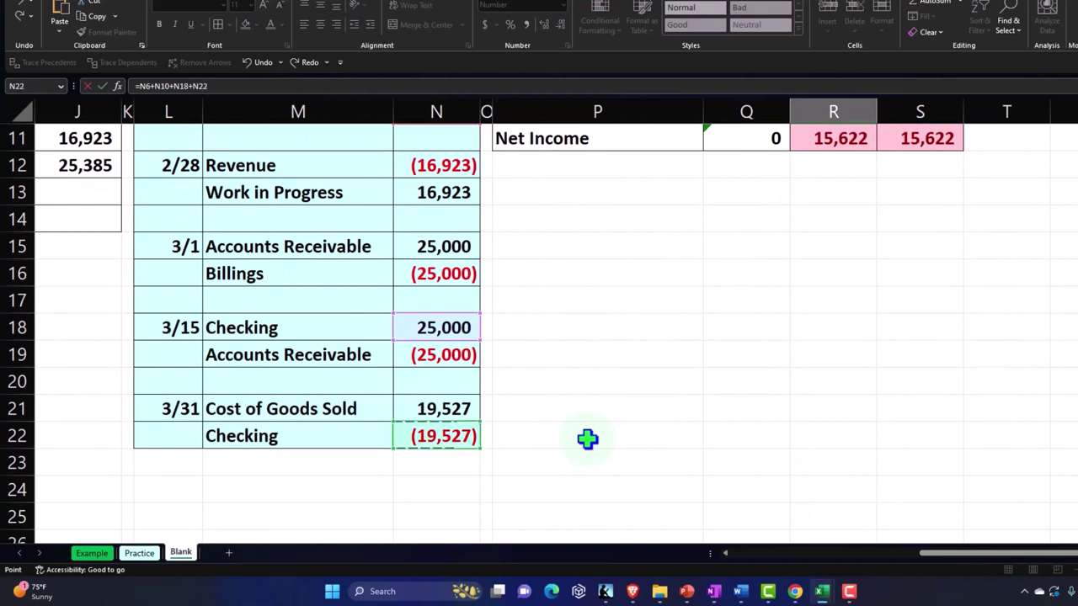
{"action": "key", "text": "Return"}
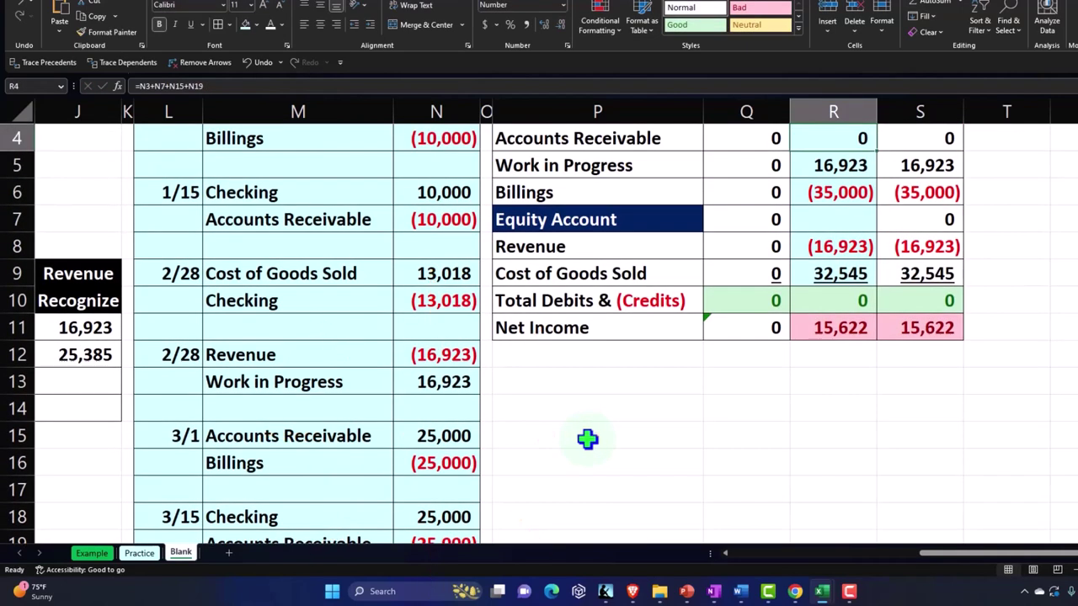
{"action": "scroll", "coordinate": [587, 439], "scroll_direction": "up", "scroll_amount": 1}
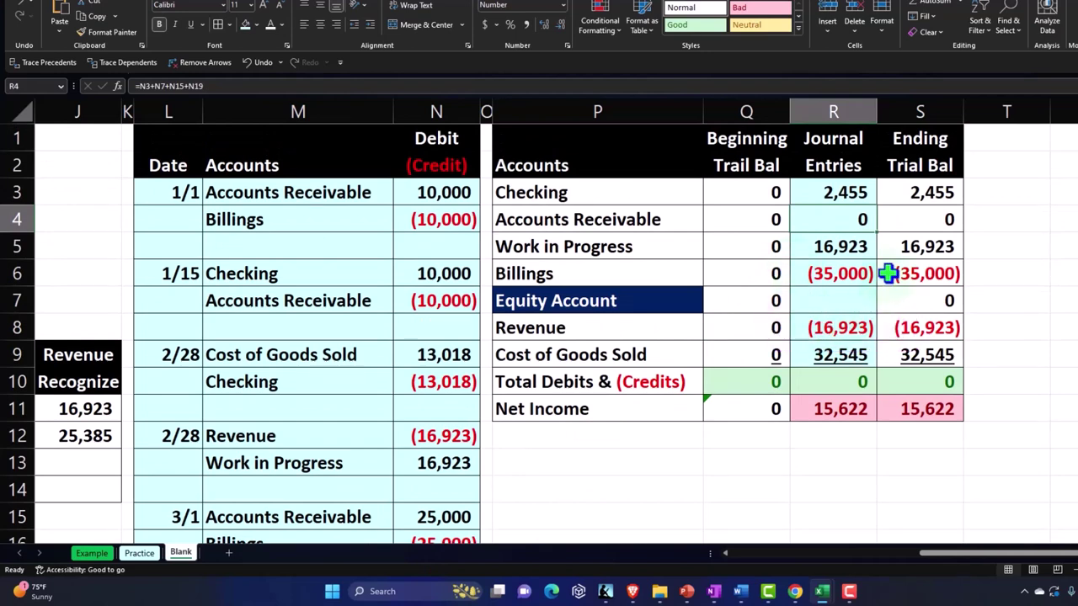
Step: Compare the worksheet's Revenue and Cost of Goods Sold with the Project 2 overview and monthly Profit and Loss in QuickBooks Online
{"action": "left_click_drag", "start_coordinate": [855, 324], "coordinate": [855, 345]}
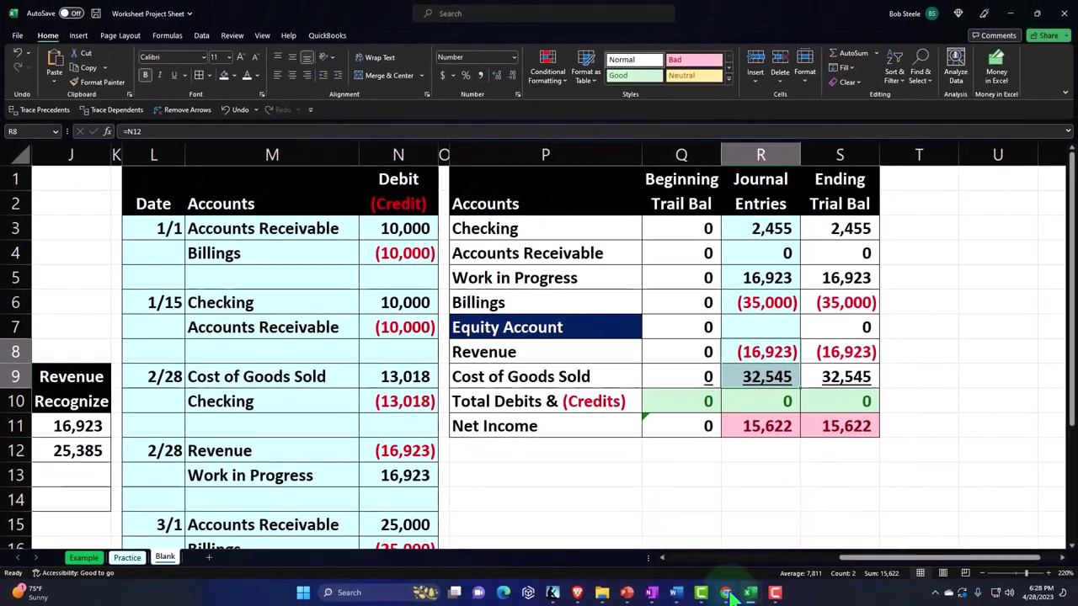
{"action": "left_click", "coordinate": [726, 593]}
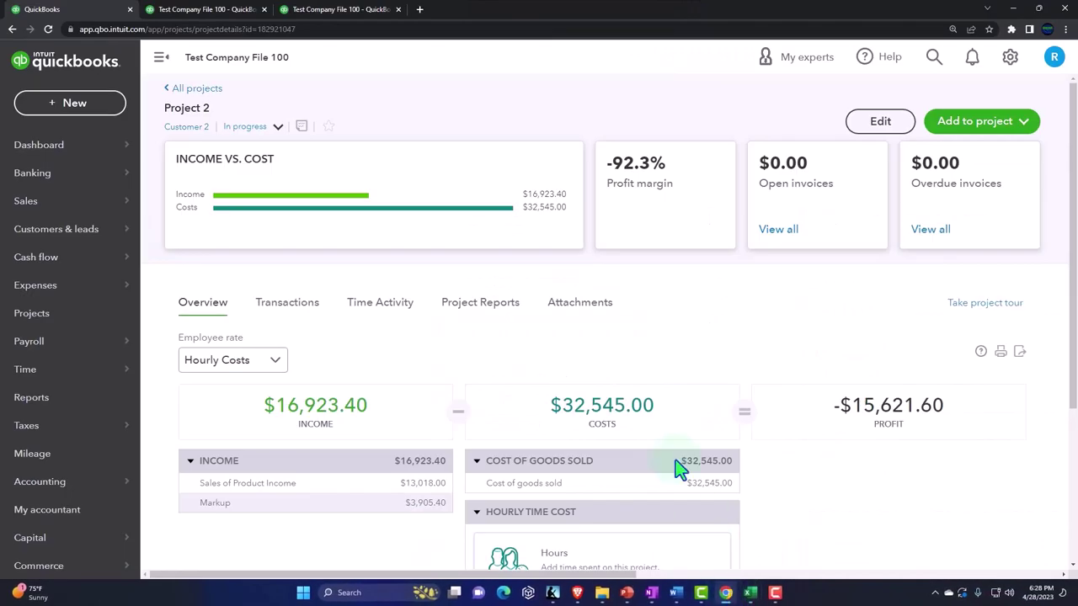
{"action": "left_click", "coordinate": [303, 11]}
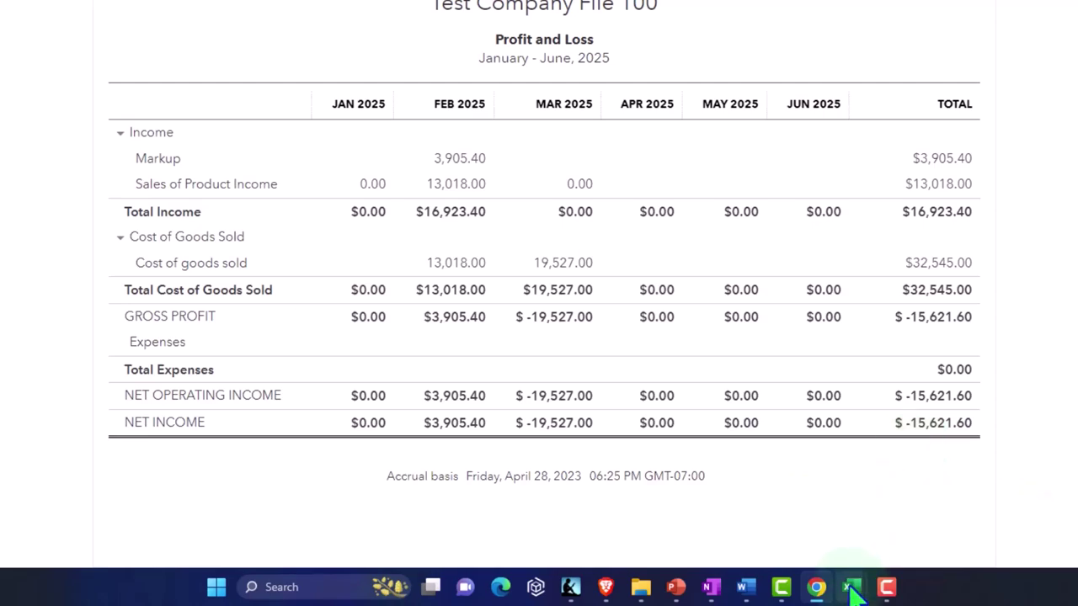
{"action": "mouse_move", "coordinate": [852, 582]}
{"action": "left_click", "coordinate": [773, 547]}
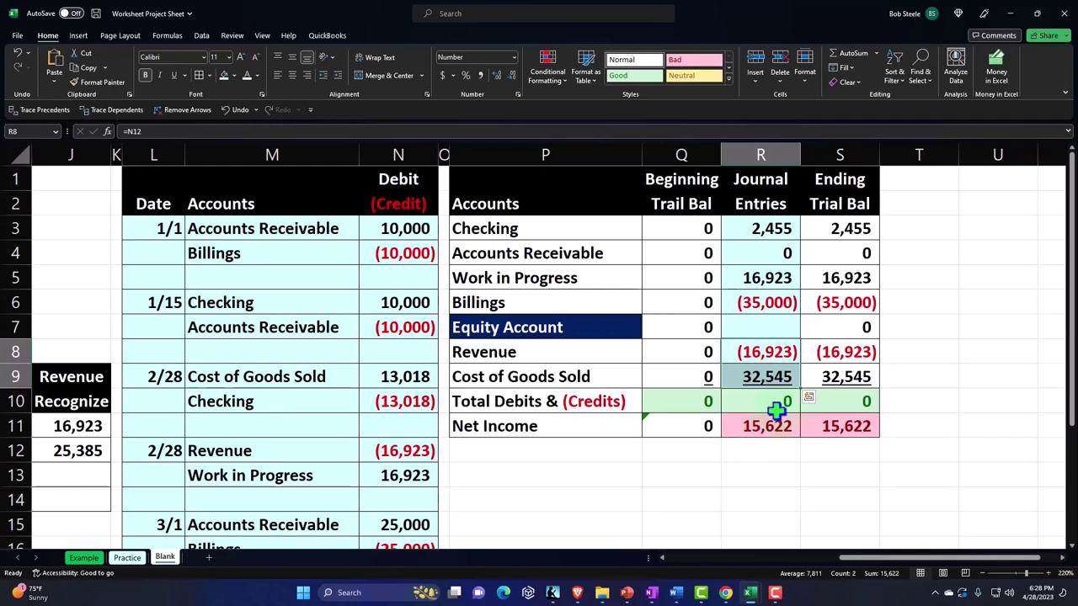
Step: Switch to QuickBooks Online and trace Project 2's cost of goods sold to the 03/31/2025 Vendor 1 expense for Materials to examine its billable lines
{"action": "left_click", "coordinate": [1013, 14]}
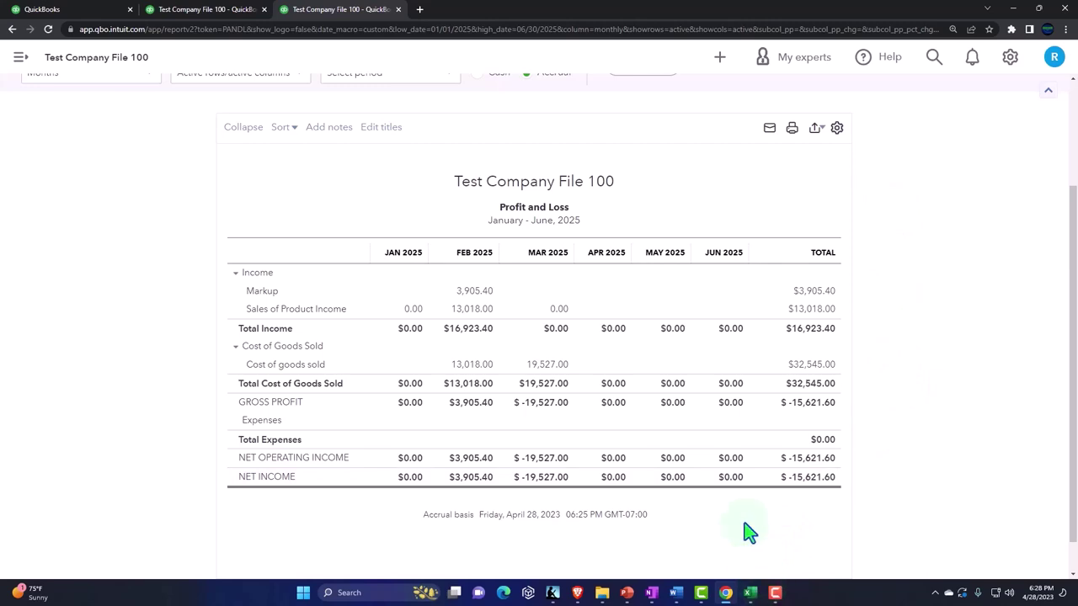
{"action": "left_click", "coordinate": [97, 10]}
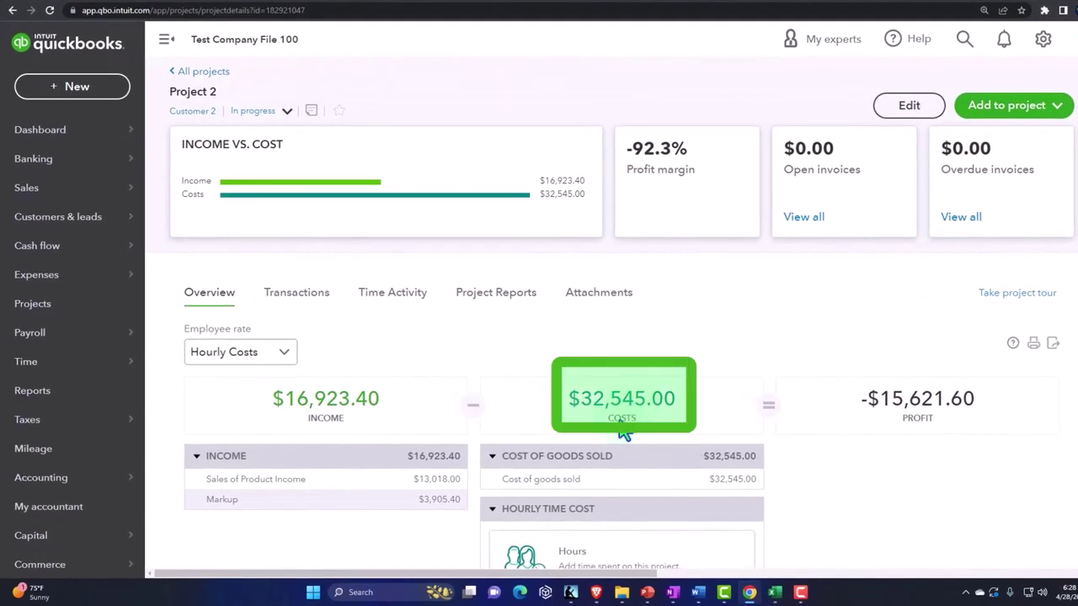
{"action": "scroll", "coordinate": [621, 433], "scroll_direction": "down", "scroll_amount": 1}
{"action": "left_click", "coordinate": [526, 423]}
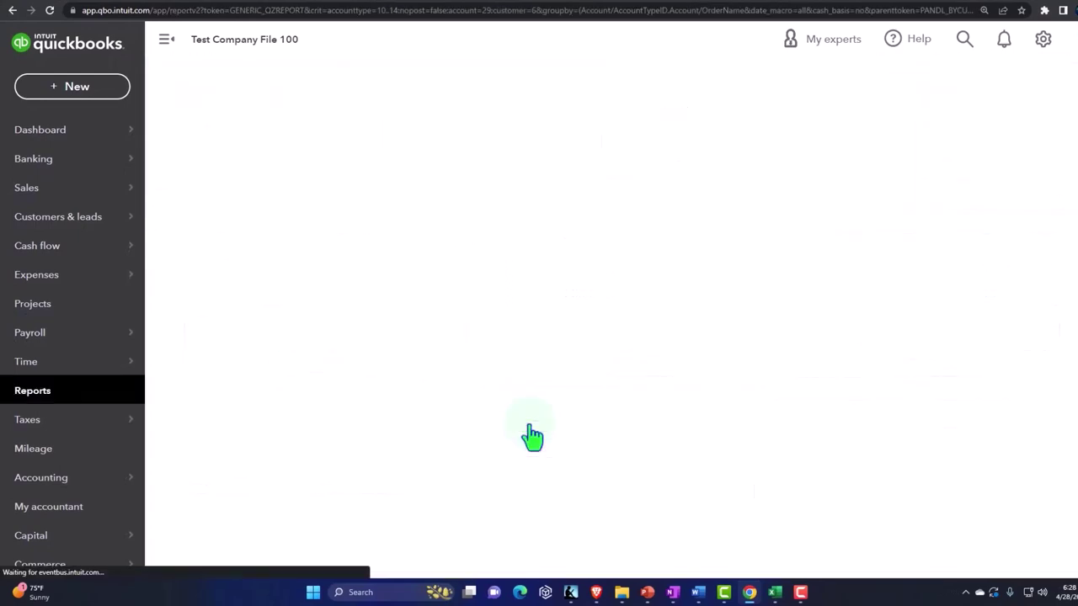
{"action": "scroll", "coordinate": [539, 423], "scroll_direction": "down", "scroll_amount": 1}
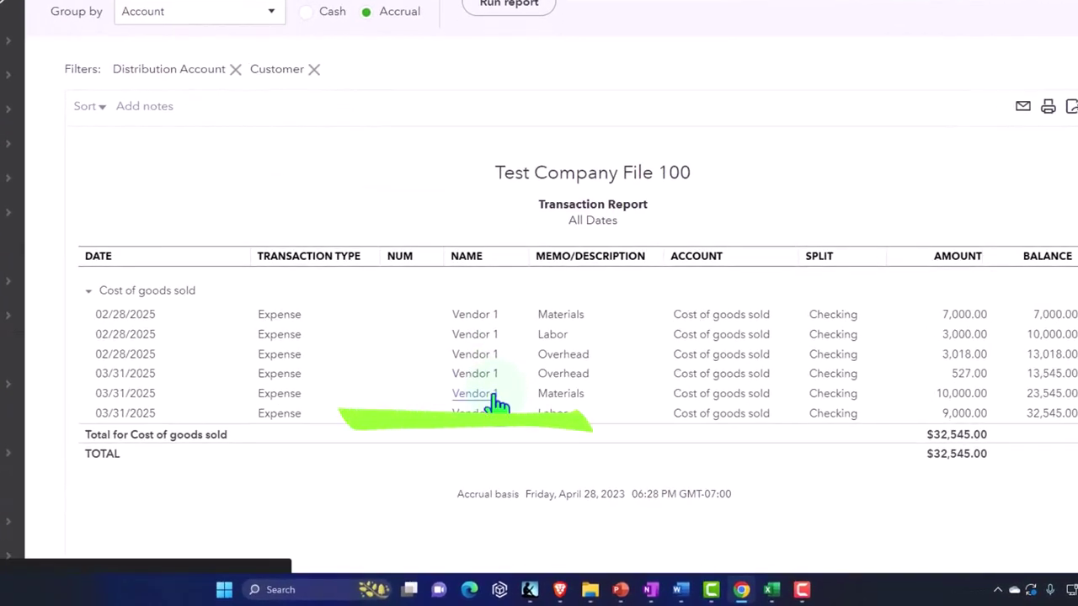
{"action": "left_click", "coordinate": [495, 399]}
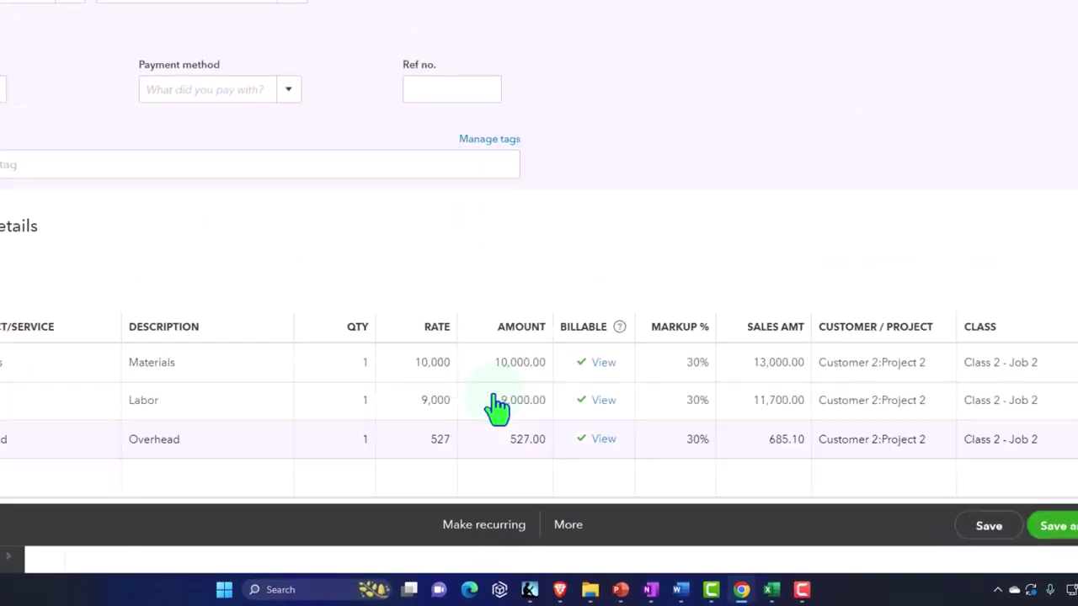
{"action": "scroll", "coordinate": [539, 446], "scroll_direction": "down", "scroll_amount": 1}
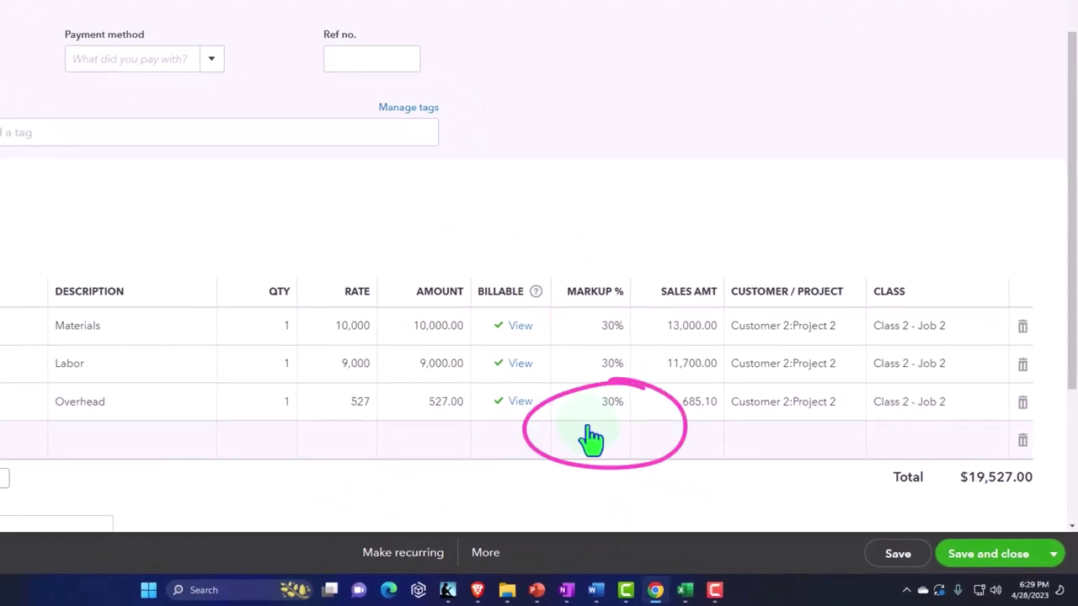
Step: Switch to the Worksheet Project Sheet in Excel and review the billing schedule alongside the actual job progress table
{"action": "mouse_move", "coordinate": [685, 590]}
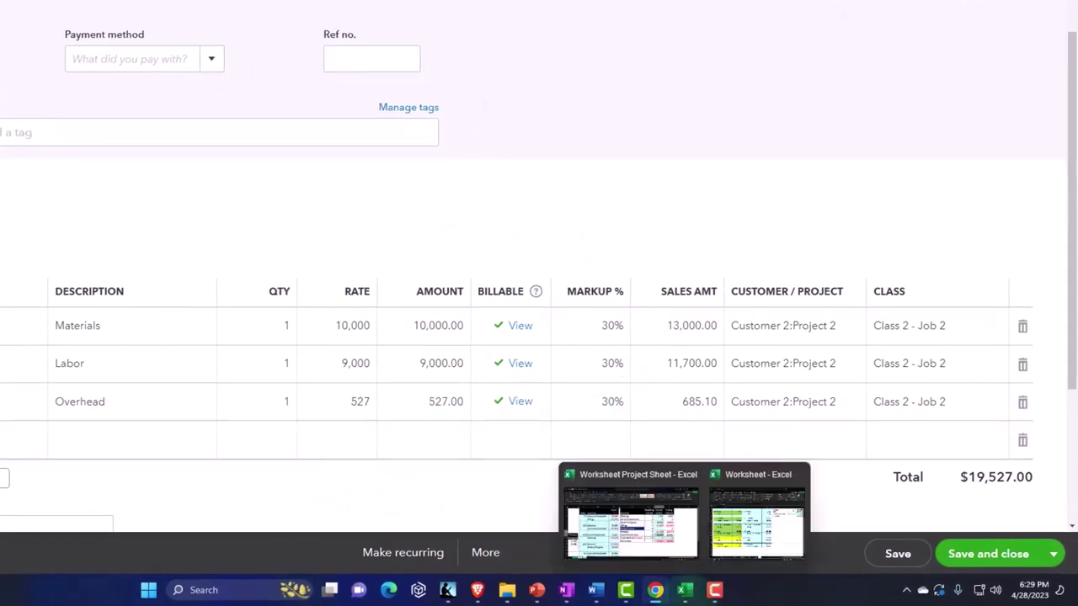
{"action": "left_click", "coordinate": [630, 512]}
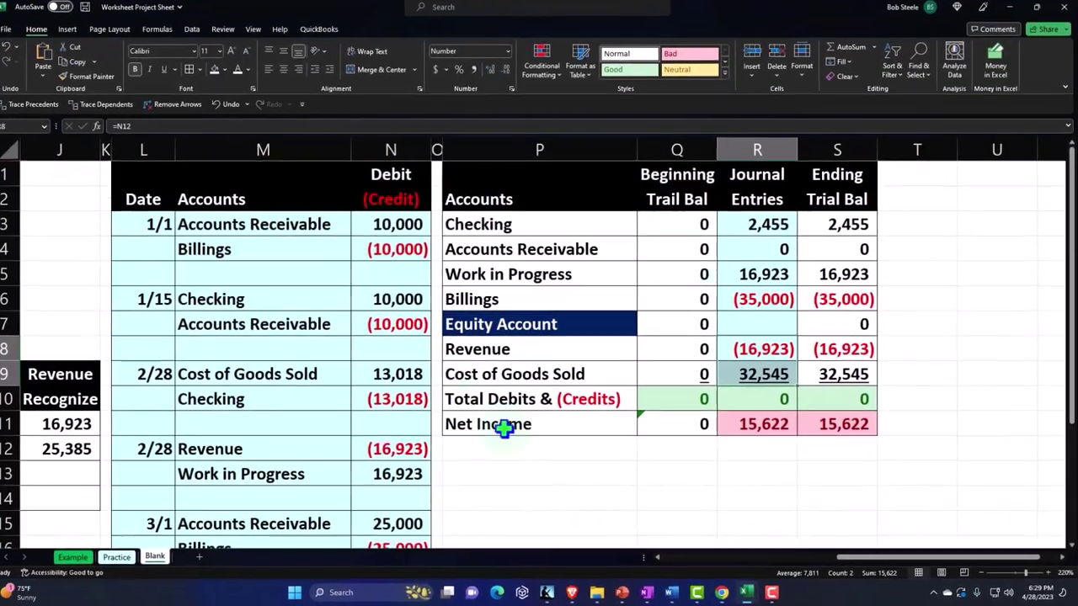
{"action": "left_click", "coordinate": [418, 376]}
{"action": "key", "text": "Left"}
{"action": "key", "text": "Left"}
{"action": "key", "text": "Left"}
{"action": "key", "text": "Left"}
{"action": "key", "text": "Left"}
{"action": "key", "text": "Left"}
{"action": "key", "text": "Left"}
{"action": "key", "text": "Left"}
{"action": "key", "text": "Left"}
{"action": "key", "text": "Left"}
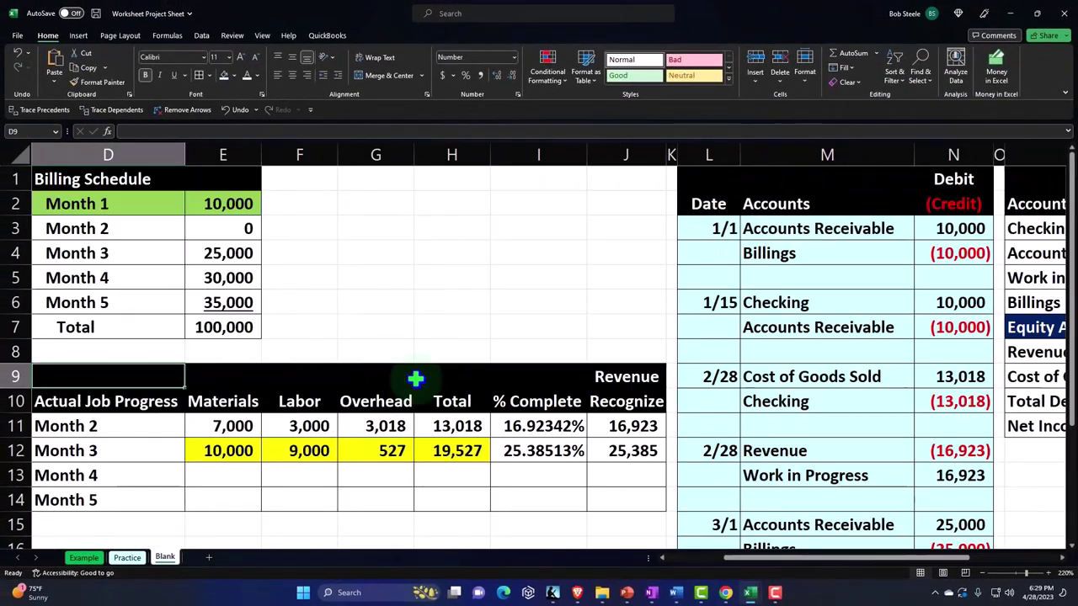
{"action": "key", "text": "Left"}
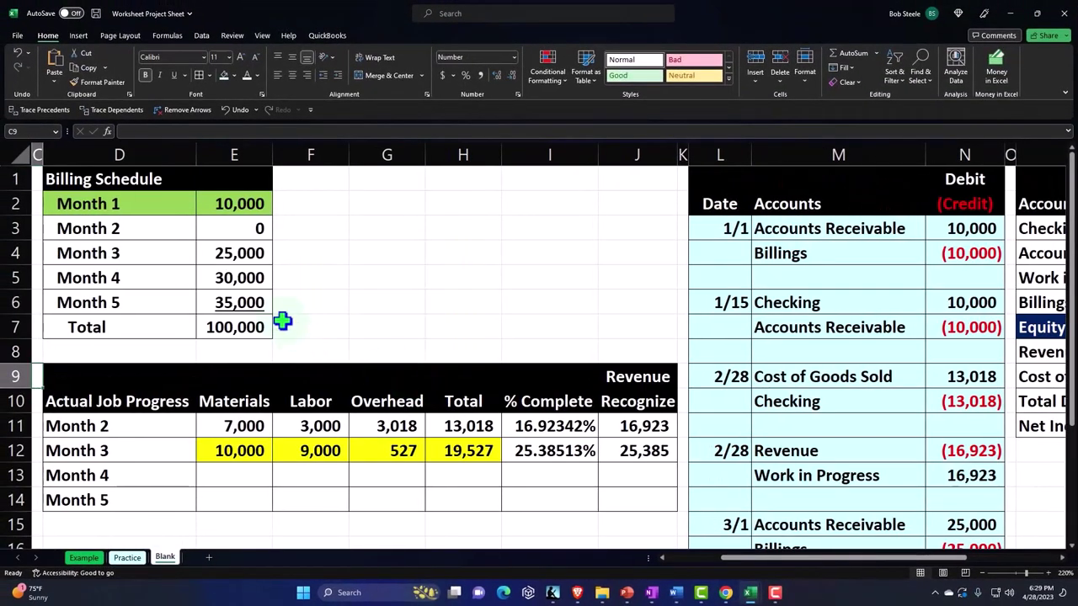
{"action": "mouse_move", "coordinate": [82, 203]}
{"action": "left_mouse_down"}
{"action": "mouse_move", "coordinate": [12, 212]}
{"action": "mouse_move", "coordinate": [192, 208]}
{"action": "mouse_move", "coordinate": [235, 228]}
{"action": "mouse_move", "coordinate": [293, 327]}
{"action": "left_mouse_up"}
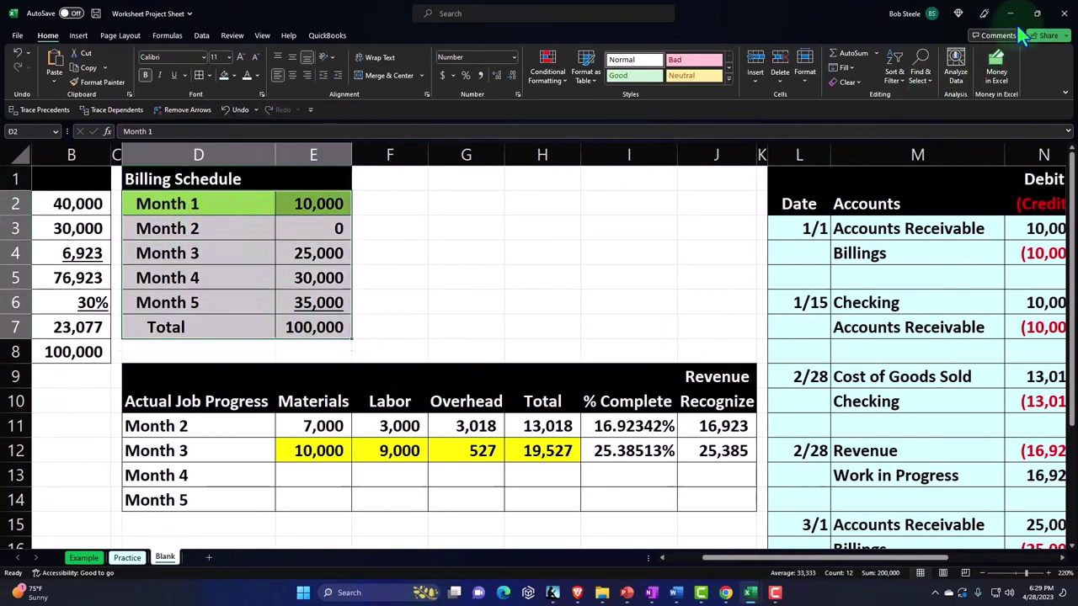
Step: Return to QuickBooks Online, close the expense, open Project 2 from the projects list and collapse the navigation pane
{"action": "left_click", "coordinate": [1008, 13]}
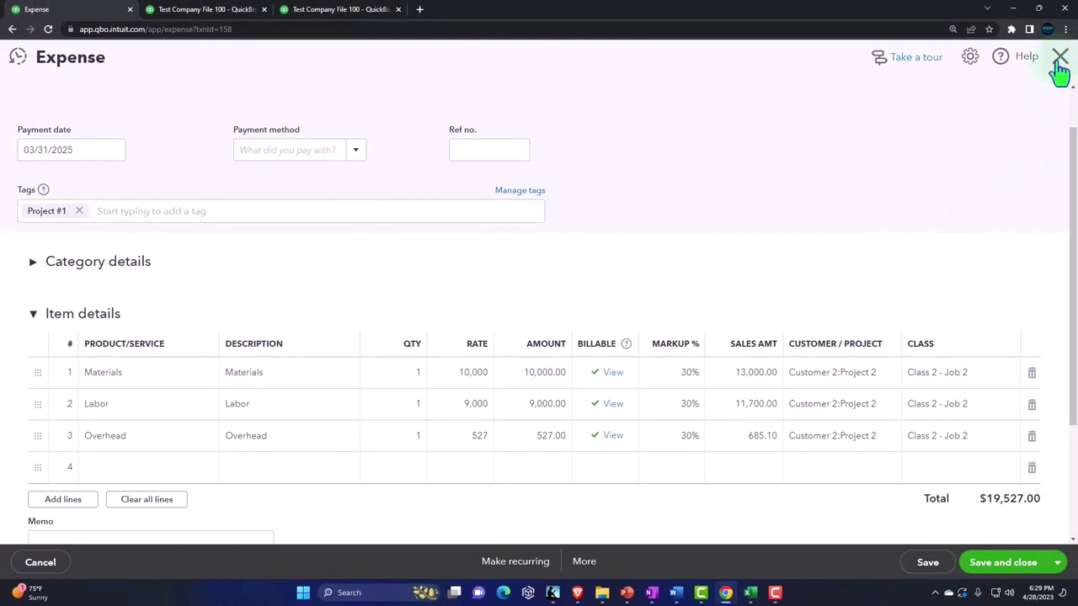
{"action": "left_click", "coordinate": [1059, 59]}
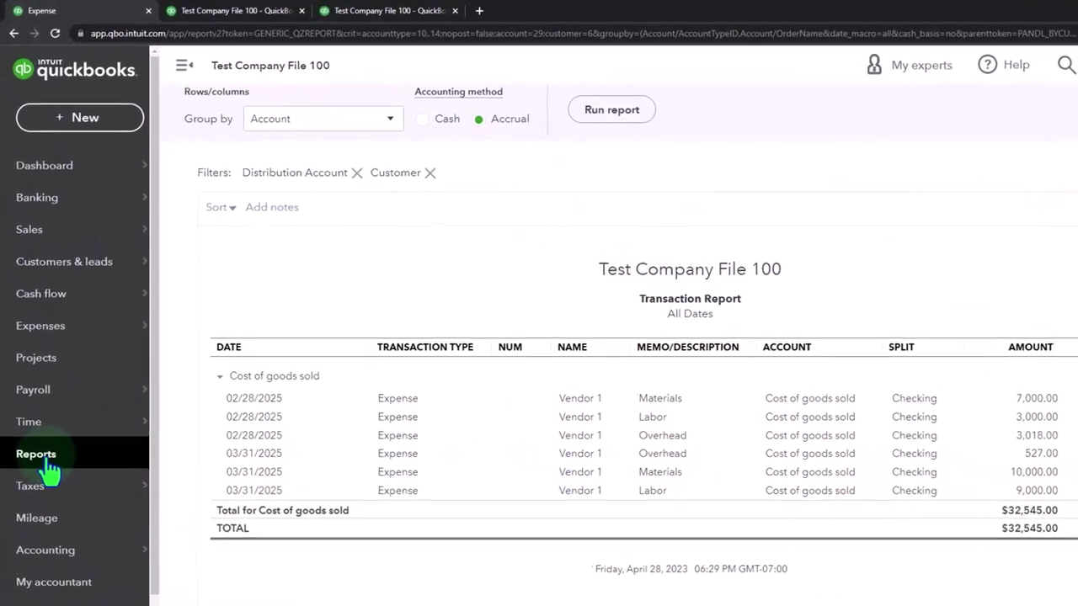
{"action": "left_click", "coordinate": [50, 364]}
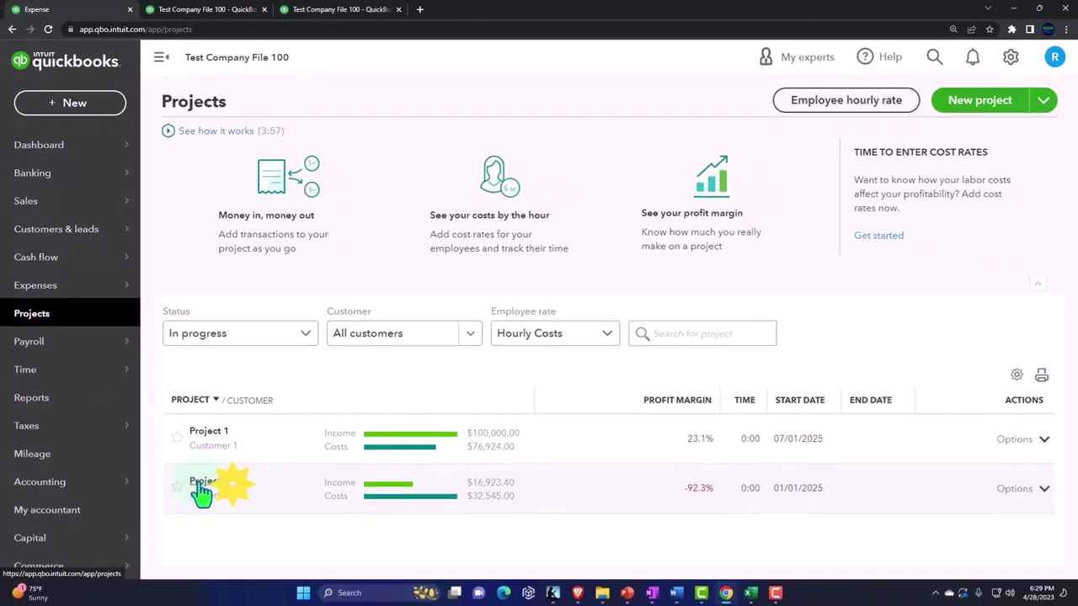
{"action": "left_click", "coordinate": [243, 589]}
{"action": "left_click", "coordinate": [161, 57]}
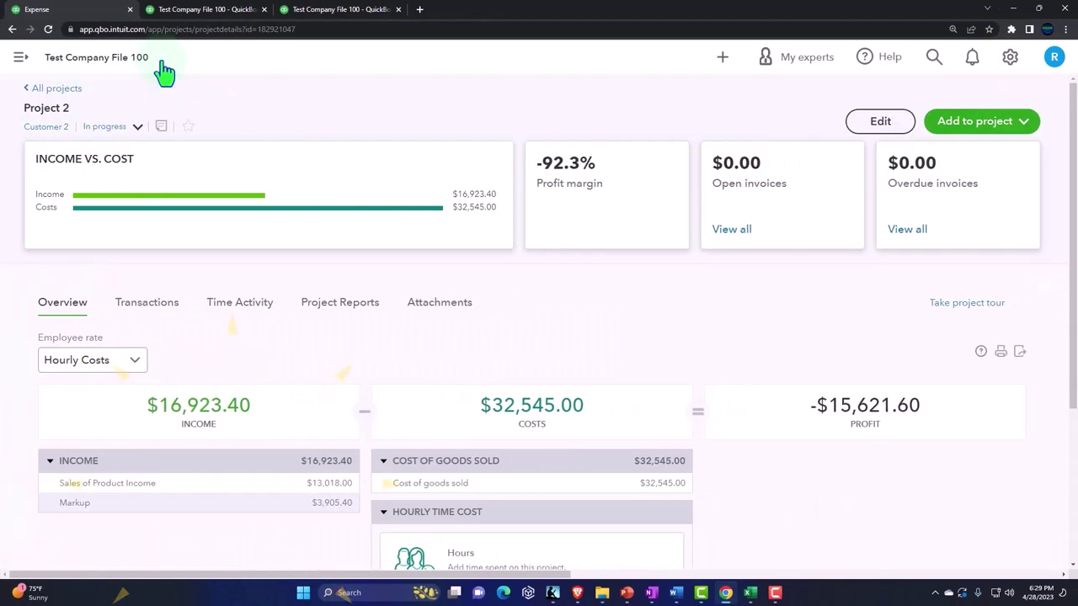
Step: Start an invoice for Project 2 and add the Mar 31, 2025 billable expenses for materials, labor and overhead, leaving out the estimate
{"action": "left_click", "coordinate": [988, 128]}
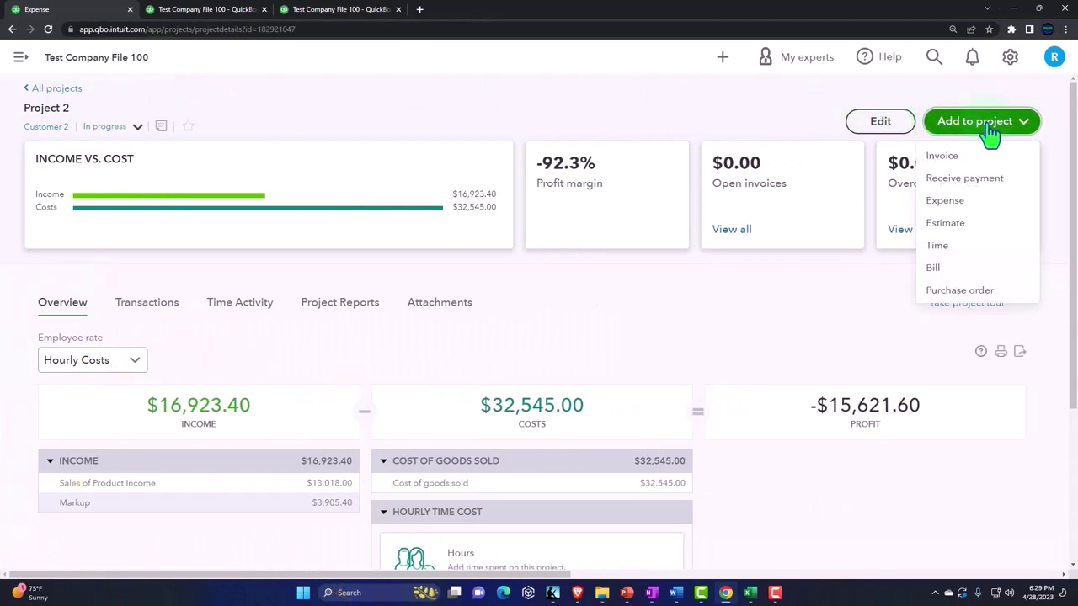
{"action": "left_click", "coordinate": [958, 156]}
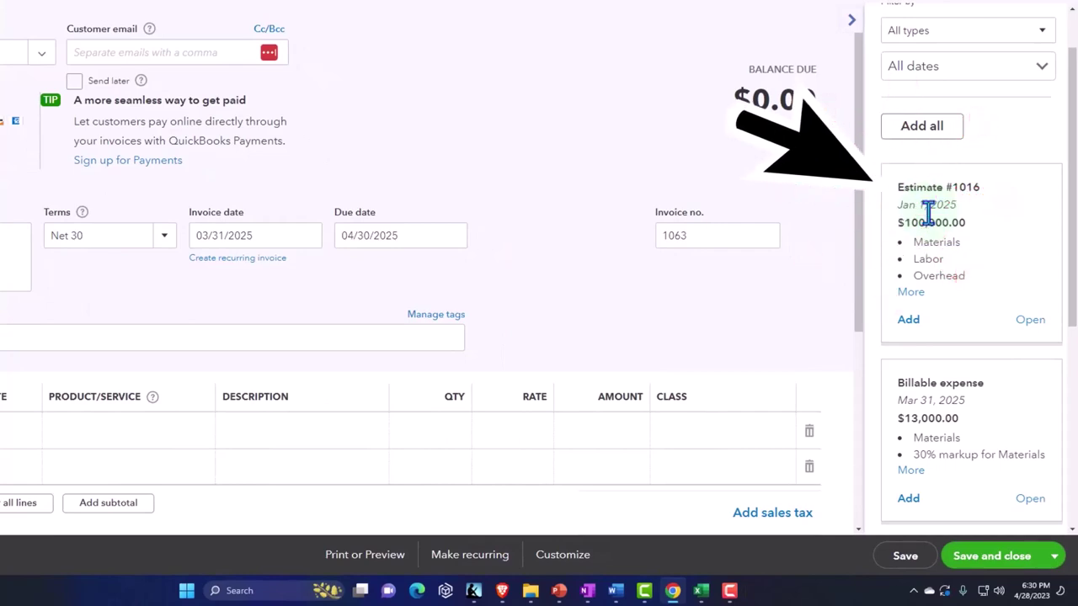
{"action": "scroll", "coordinate": [928, 214], "scroll_direction": "down", "scroll_amount": 4}
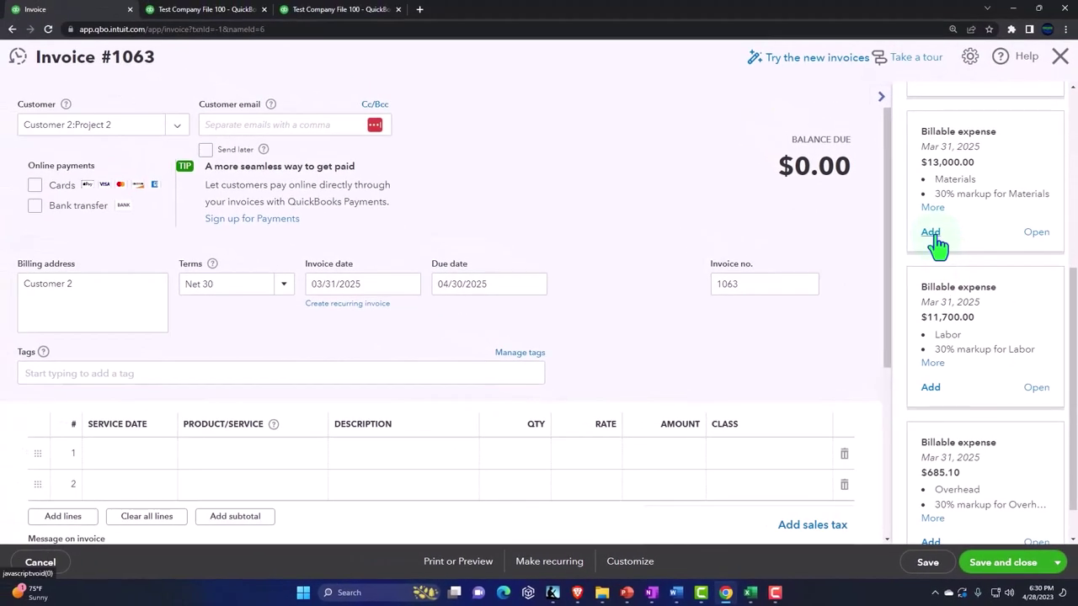
{"action": "left_click", "coordinate": [931, 234]}
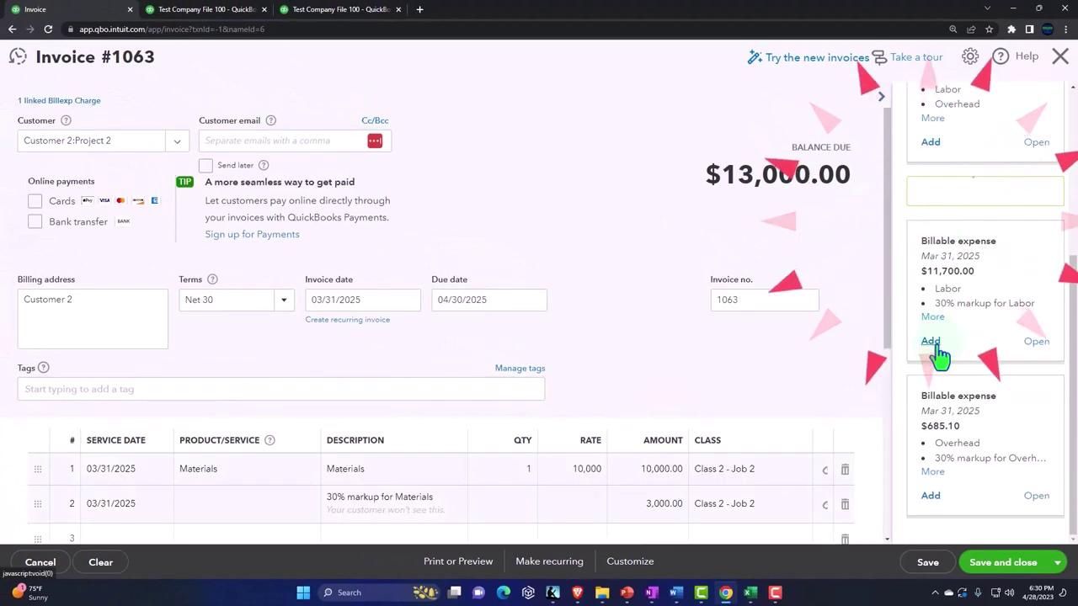
{"action": "left_click", "coordinate": [930, 341]}
{"action": "left_click", "coordinate": [930, 497]}
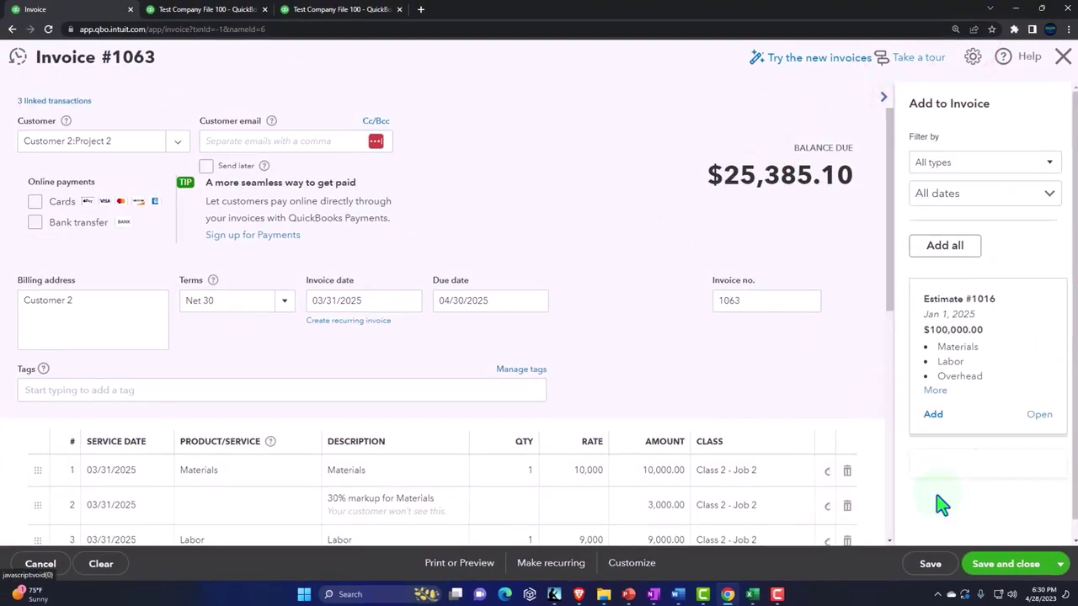
Step: Review the invoice's customer, dates, tags and markup lines with the suggested transactions pane hidden
{"action": "left_click", "coordinate": [128, 145]}
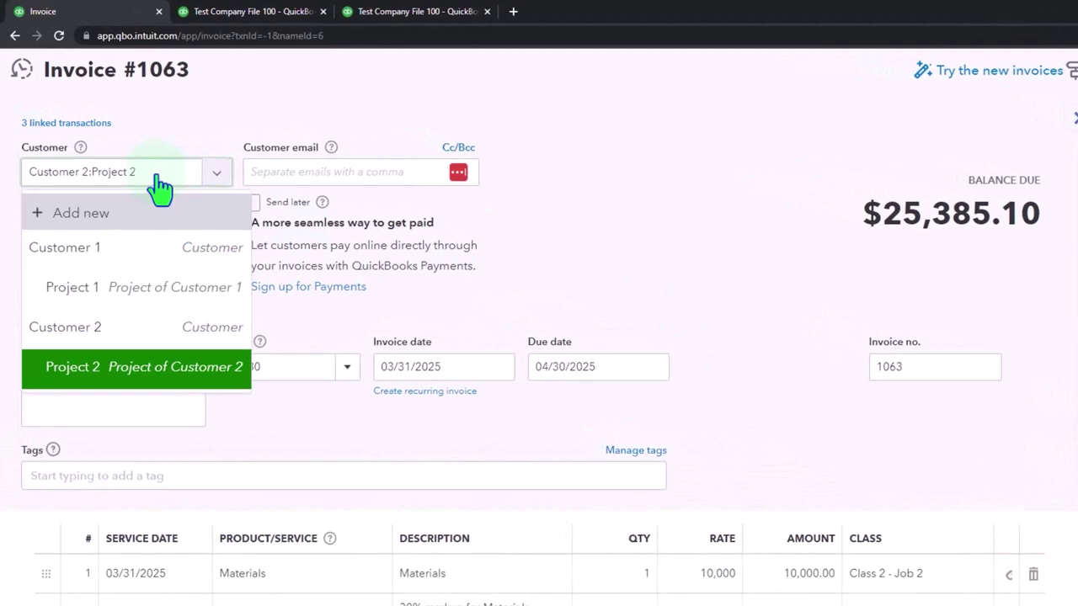
{"action": "key", "text": "Tab"}
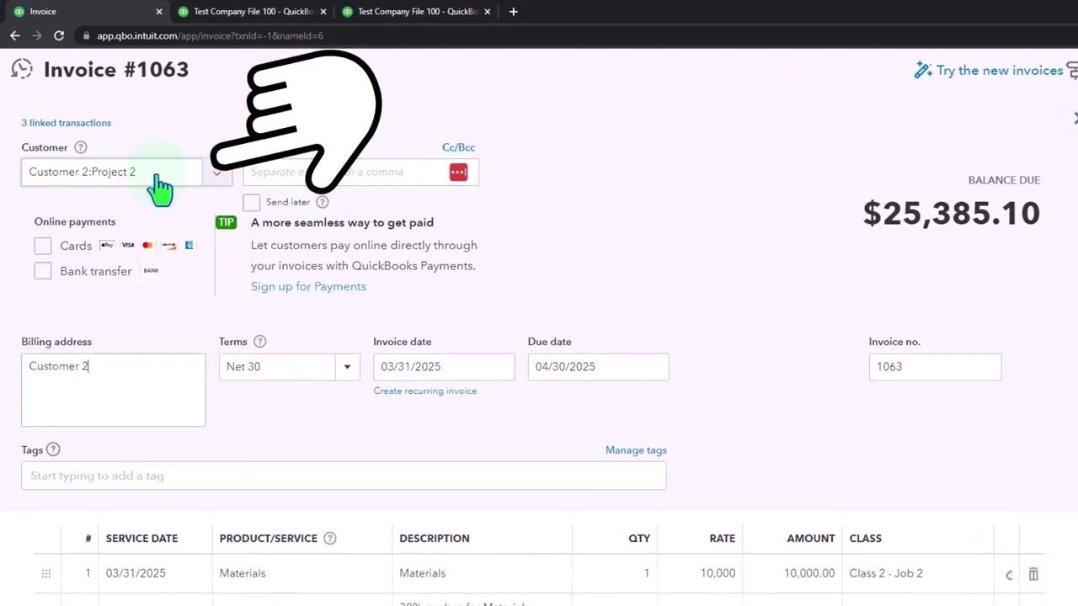
{"action": "left_click", "coordinate": [885, 96]}
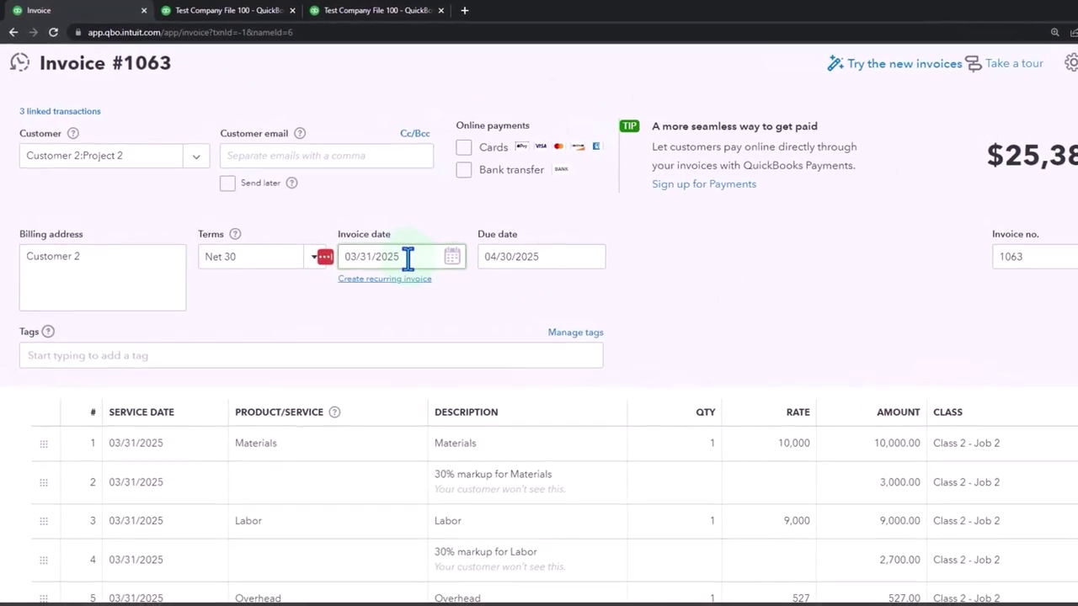
{"action": "key", "text": "Tab"}
{"action": "key", "text": "Tab"}
{"action": "key", "text": "Tab"}
{"action": "key", "text": "Tab"}
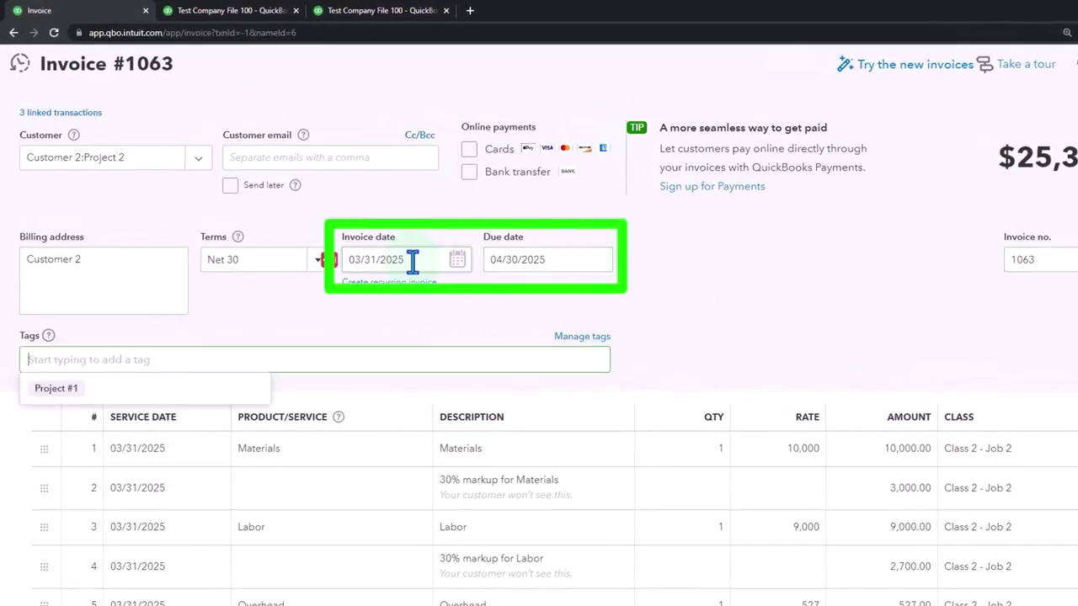
{"action": "scroll", "coordinate": [430, 354], "scroll_direction": "down", "scroll_amount": 1}
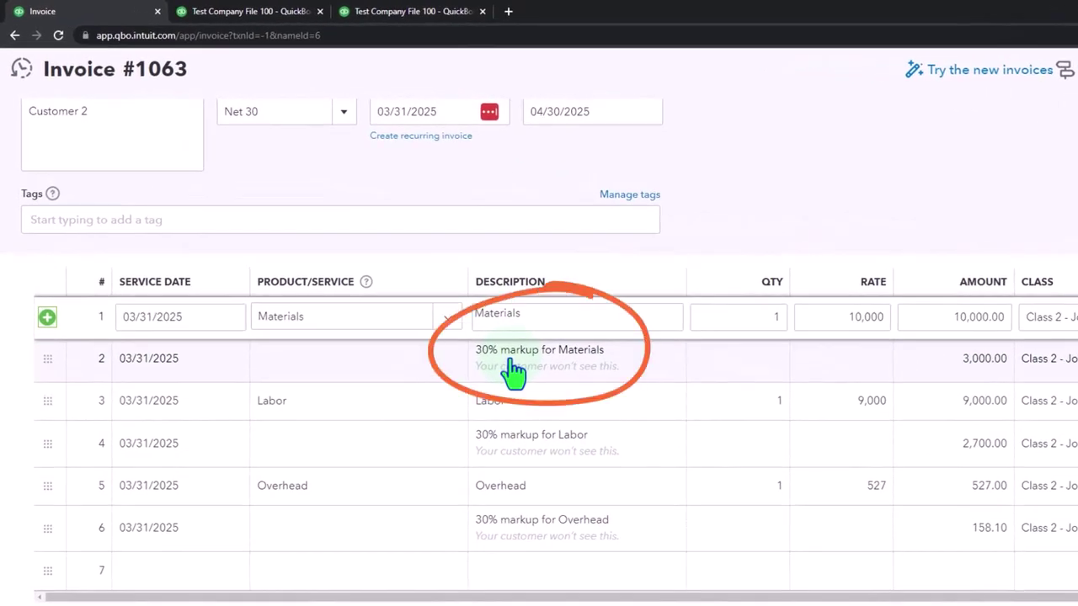
Step: Check the invoice's total and balance due, and switch to the Worksheet Project Sheet in Excel
{"action": "scroll", "coordinate": [514, 371], "scroll_direction": "down", "scroll_amount": 1}
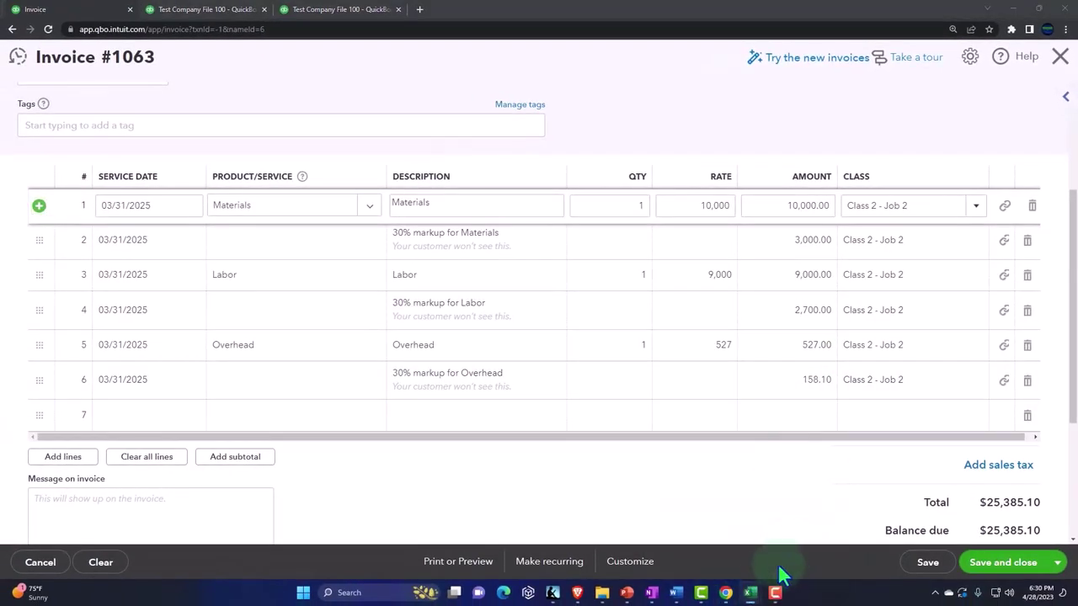
{"action": "mouse_move", "coordinate": [749, 592]}
{"action": "left_click", "coordinate": [709, 560]}
{"action": "left_click", "coordinate": [752, 451]}
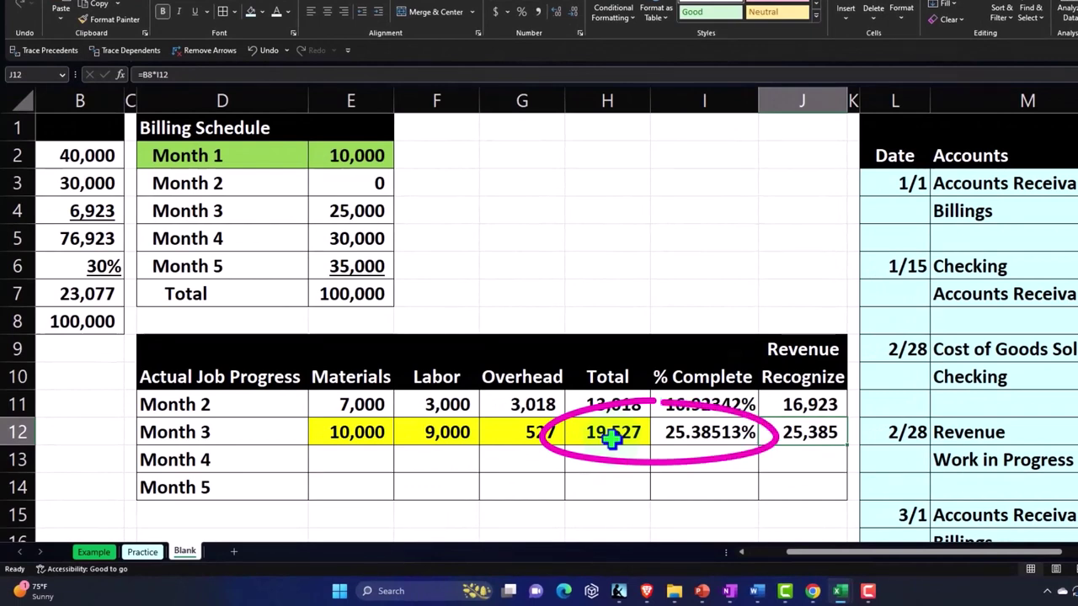
Step: Examine the Month 3 formulas for % Complete and Revenue Recognize against the Job 2 estimate's total cost and total estimate
{"action": "double_click", "coordinate": [678, 432]}
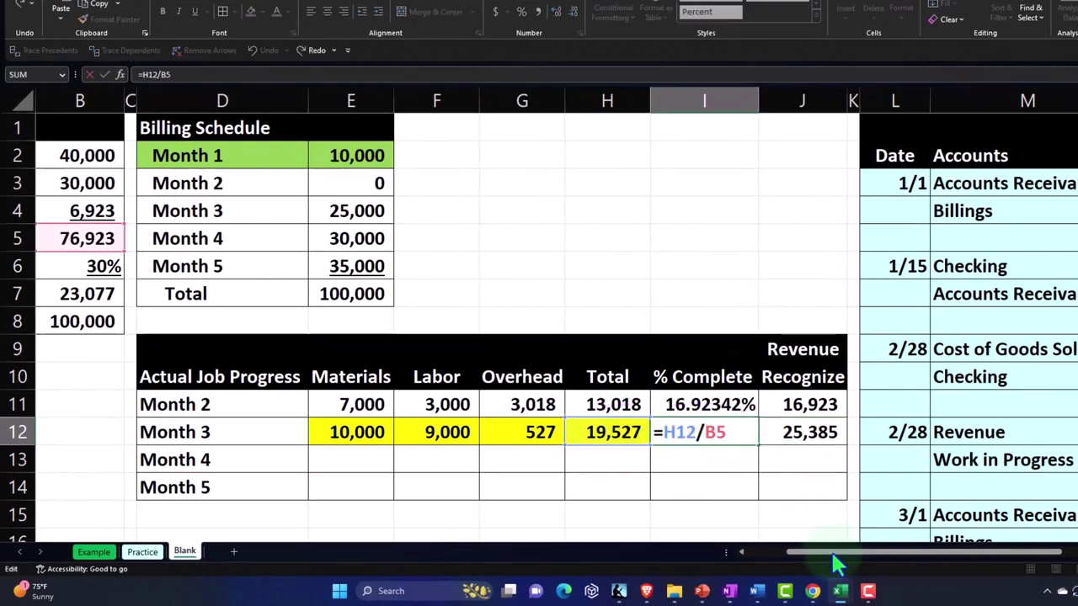
{"action": "left_click_drag", "start_coordinate": [837, 553], "coordinate": [796, 552]}
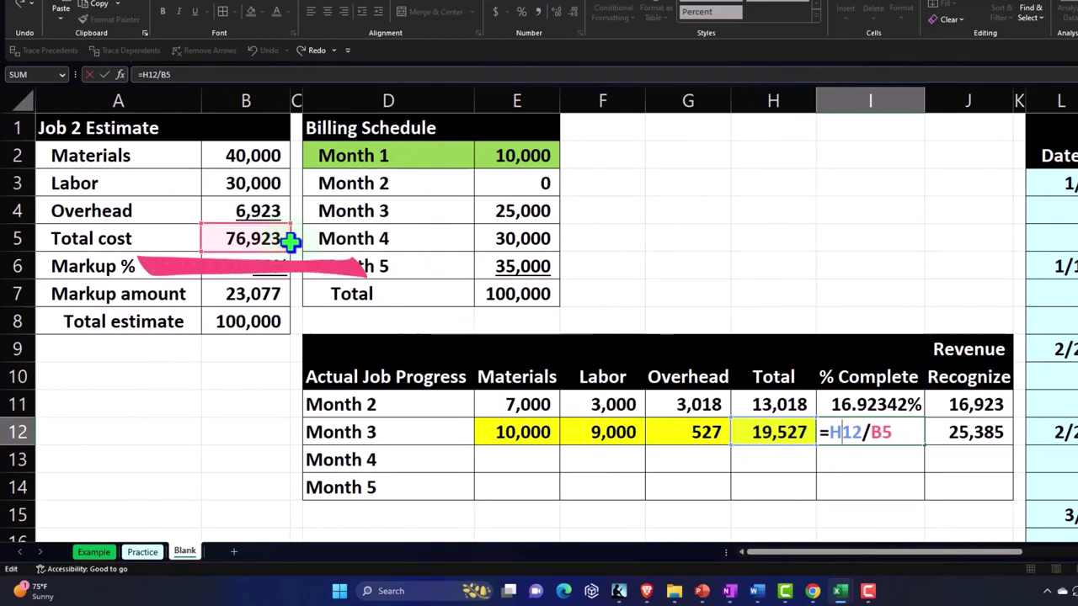
{"action": "key", "text": "Return"}
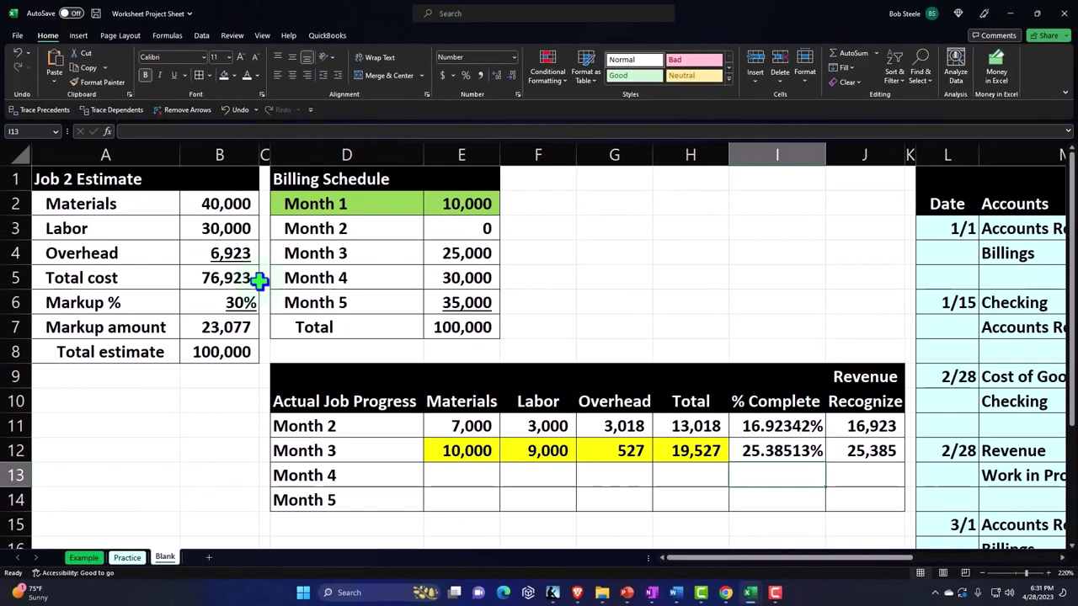
{"action": "key", "text": "Up"}
{"action": "key", "text": "Right"}
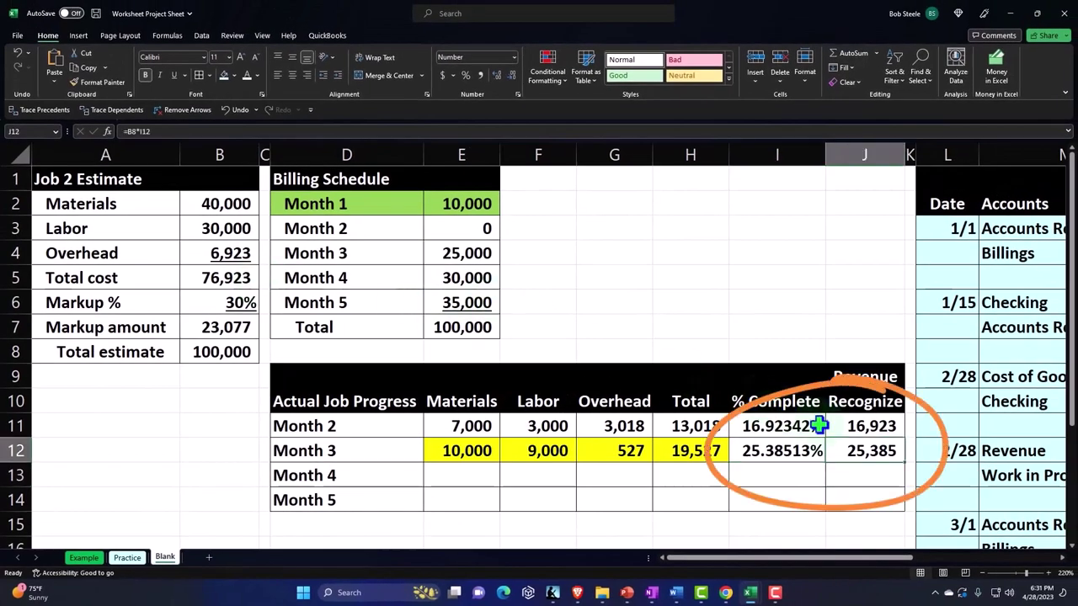
{"action": "double_click", "coordinate": [866, 453]}
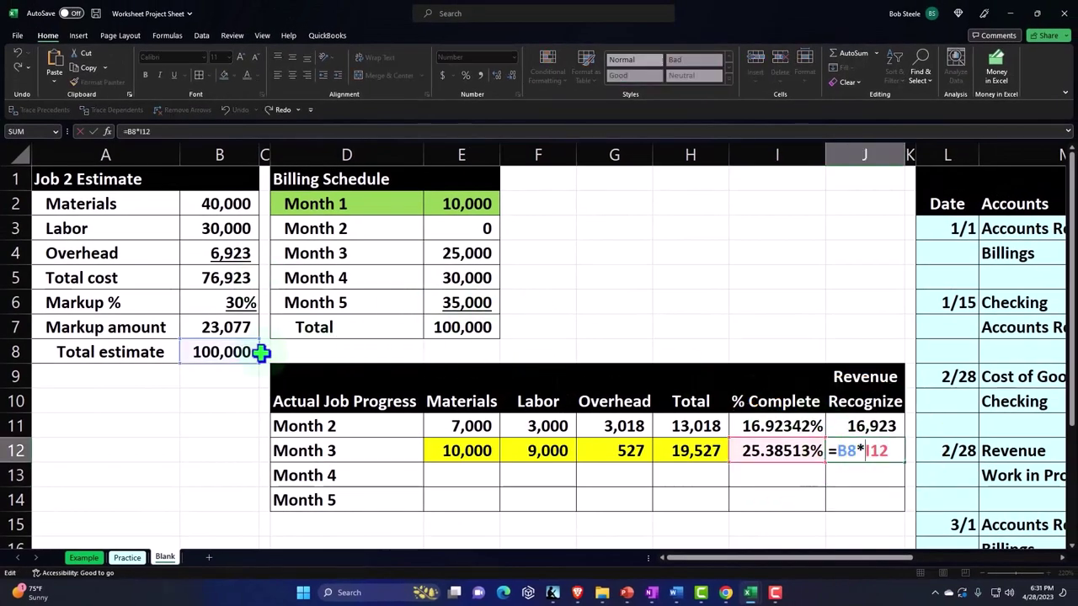
{"action": "key", "text": "Up"}
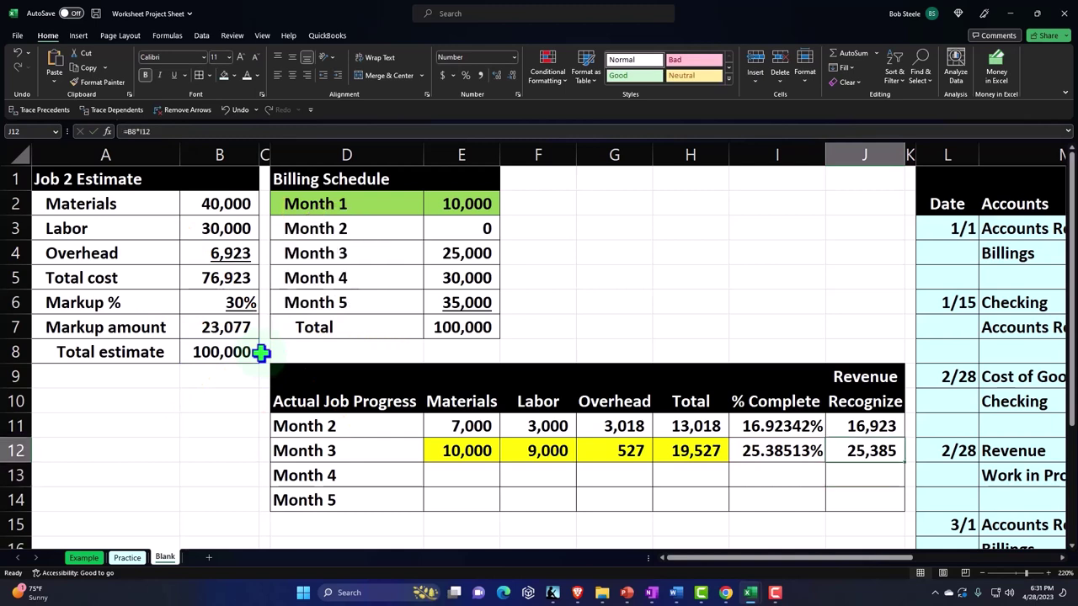
{"action": "key", "text": "Left"}
{"action": "key", "text": "Left"}
{"action": "key", "text": "Right"}
{"action": "key", "text": "Right"}
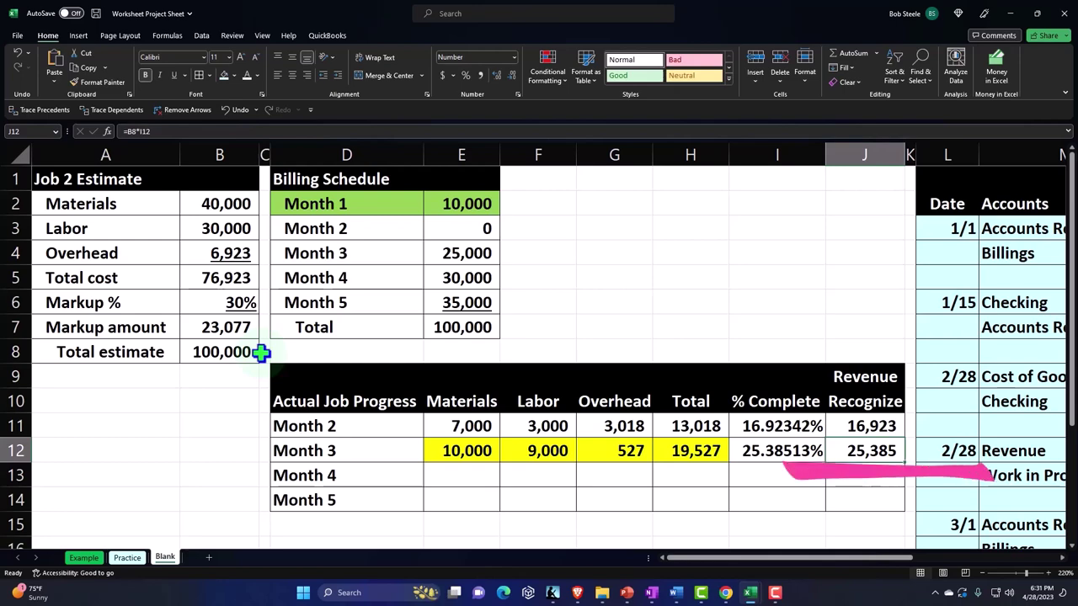
Step: Extend the journal's light blue fill and borders to the blank rows L23:N25 below the 3/31 cost entry
{"action": "key", "text": "Right"}
{"action": "key", "text": "Right"}
{"action": "key", "text": "Right"}
{"action": "key", "text": "Right"}
{"action": "key", "text": "Right"}
{"action": "key", "text": "Right"}
{"action": "key", "text": "Down"}
{"action": "key", "text": "Down"}
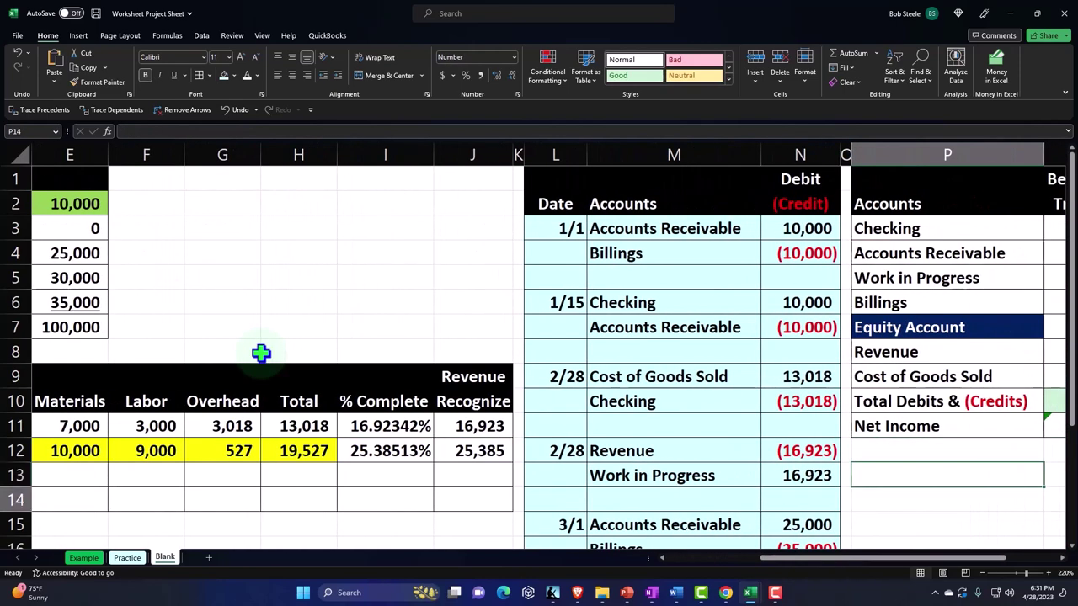
{"action": "key", "text": "Down"}
{"action": "key", "text": "Down"}
{"action": "key", "text": "Down"}
{"action": "key", "text": "Down"}
{"action": "key", "text": "Down"}
{"action": "key", "text": "Down"}
{"action": "key", "text": "Down"}
{"action": "key", "text": "Down"}
{"action": "key", "text": "Down"}
{"action": "key", "text": "Down"}
{"action": "key", "text": "Down"}
{"action": "key", "text": "Down"}
{"action": "key", "text": "Left"}
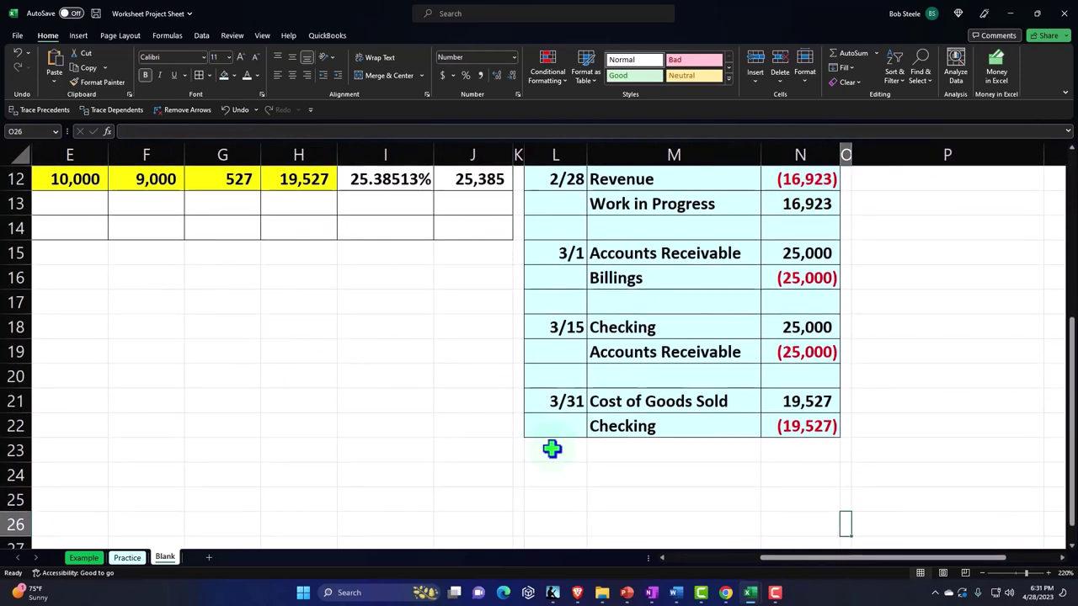
{"action": "left_click_drag", "start_coordinate": [552, 449], "coordinate": [777, 499]}
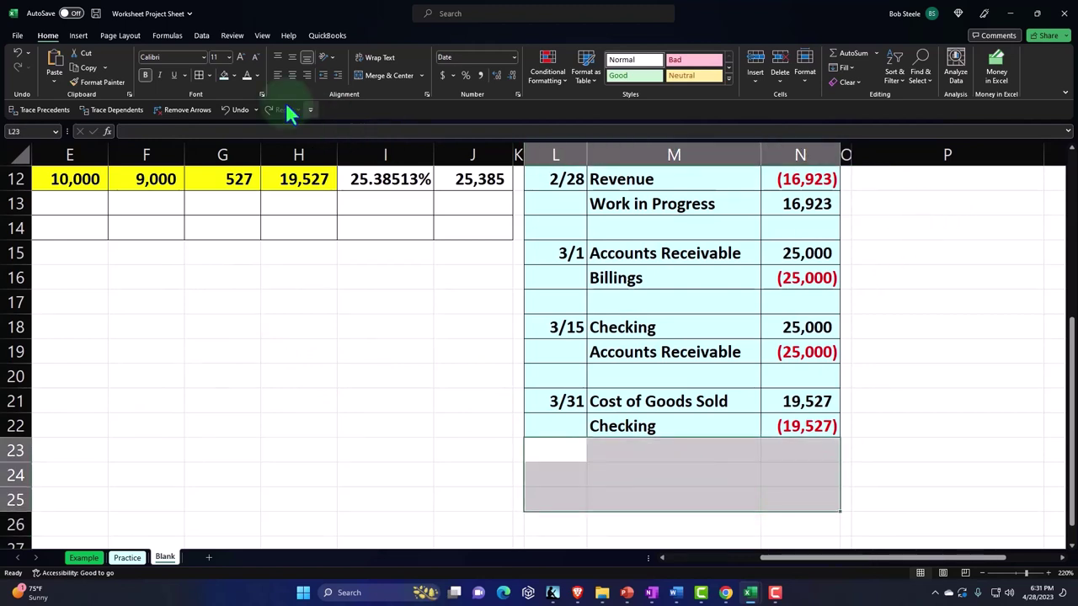
{"action": "left_click", "coordinate": [224, 76]}
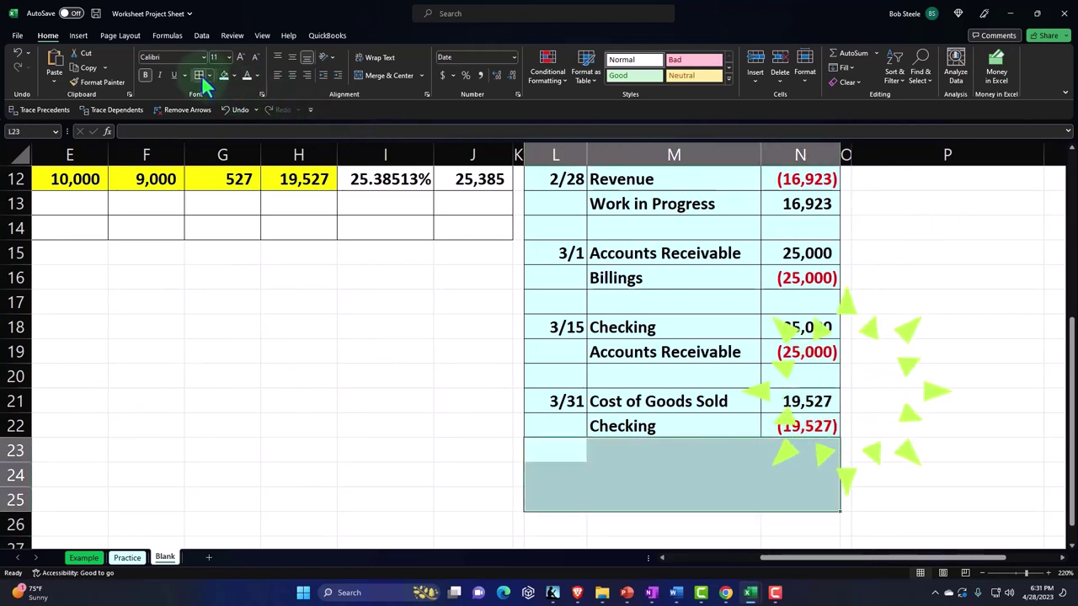
Step: Start a journal entry in row 24 dated 3/31, linking its account name to Revenue in the trial balance
{"action": "left_click", "coordinate": [558, 469]}
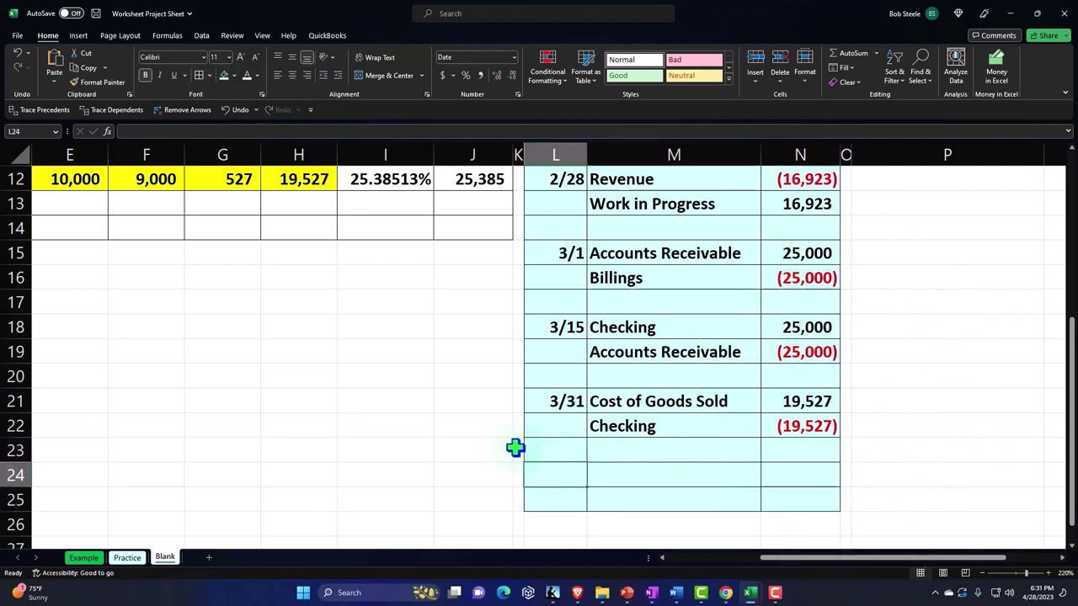
{"action": "type", "text": "3/"}
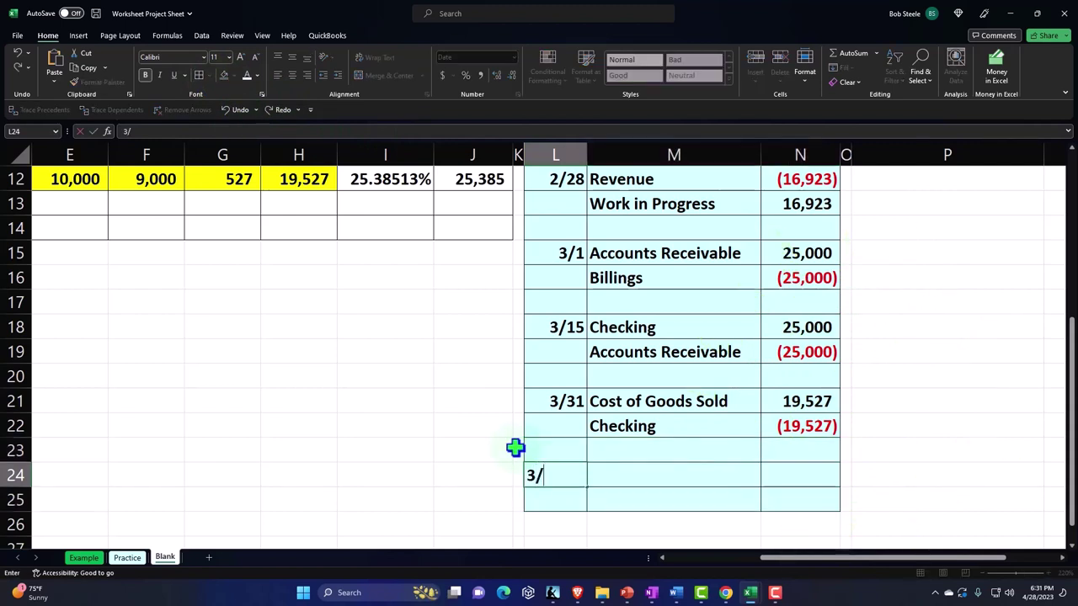
{"action": "type", "text": "31"}
{"action": "key", "text": "Tab"}
{"action": "mouse_move", "coordinate": [515, 448]}
{"action": "left_mouse_down"}
{"action": "mouse_move", "coordinate": [765, 517]}
{"action": "mouse_move", "coordinate": [598, 444]}
{"action": "left_mouse_up"}
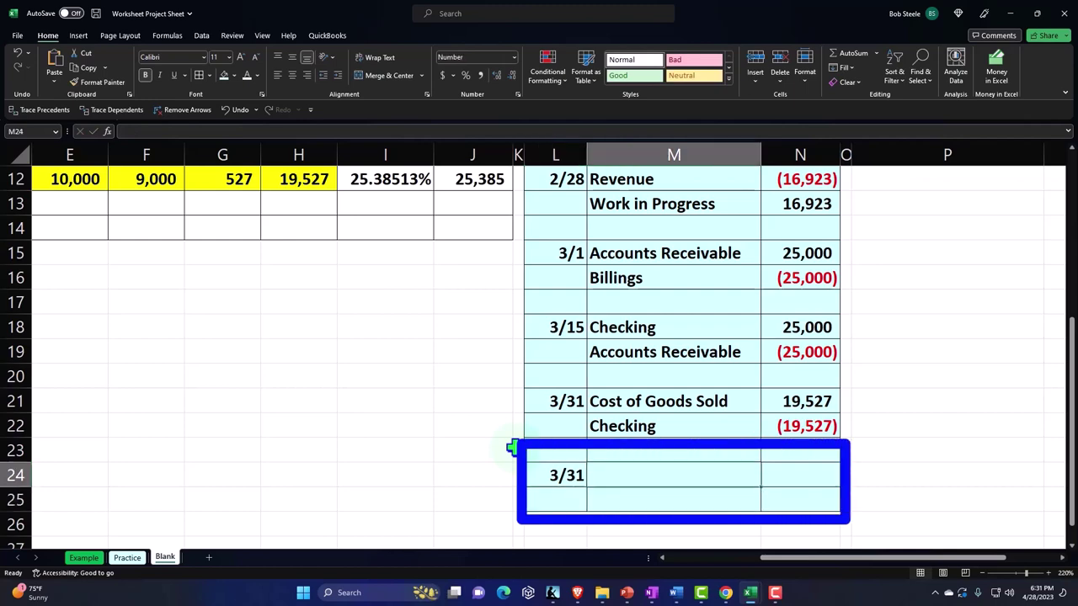
{"action": "type", "text": "+"}
{"action": "scroll", "coordinate": [820, 400], "scroll_direction": "up", "scroll_amount": 4}
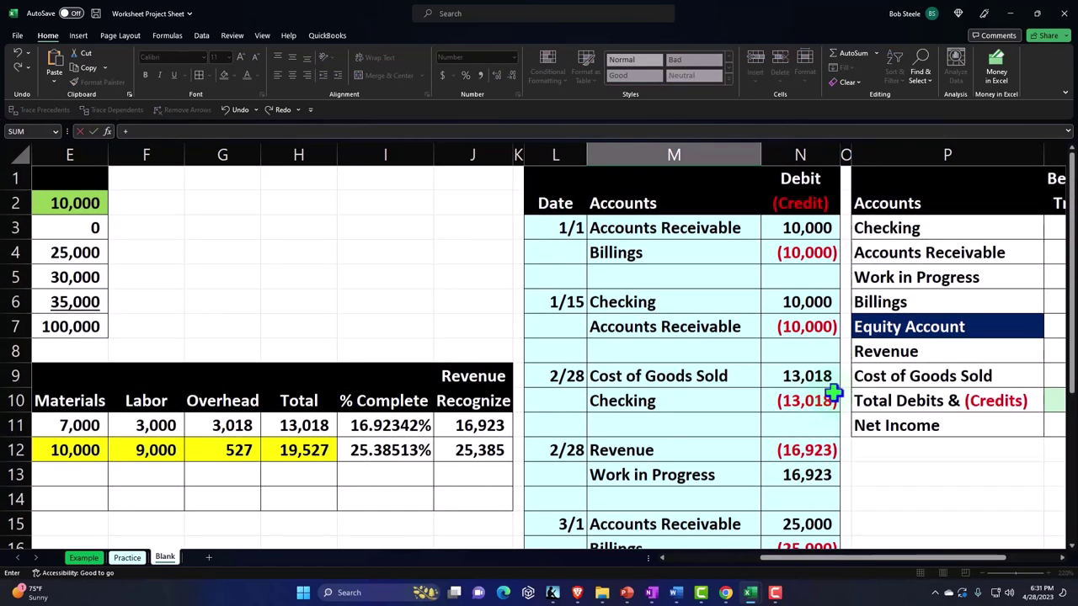
{"action": "left_click", "coordinate": [890, 354]}
{"action": "key", "text": "Tab"}
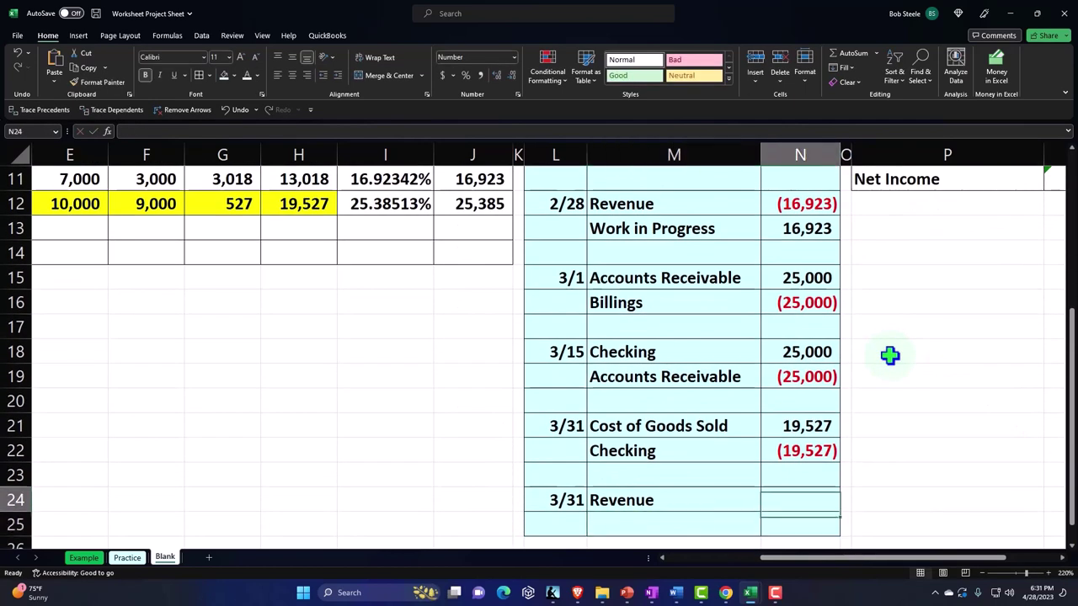
Step: Enter the Revenue credit in N24 as the negative of Month 3's Revenue Recognize amount in J12
{"action": "type", "text": "-"}
{"action": "key", "text": "Left"}
{"action": "key", "text": "Left"}
{"action": "key", "text": "Left"}
{"action": "key", "text": "Left"}
{"action": "key", "text": "Up"}
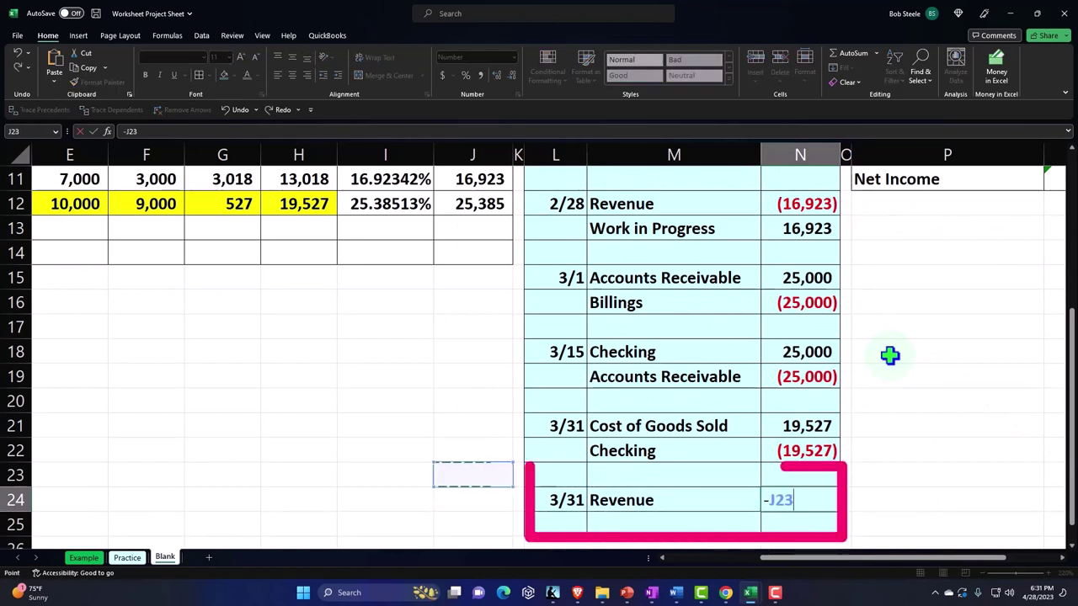
{"action": "key", "text": "Up"}
{"action": "key", "text": "Up"}
{"action": "key", "text": "Up"}
{"action": "key", "text": "Up"}
{"action": "key", "text": "Up"}
{"action": "key", "text": "Up"}
{"action": "key", "text": "Up"}
{"action": "key", "text": "Up"}
{"action": "key", "text": "Up"}
{"action": "key", "text": "Up"}
{"action": "key", "text": "Left"}
{"action": "key", "text": "Left"}
{"action": "key", "text": "Up"}
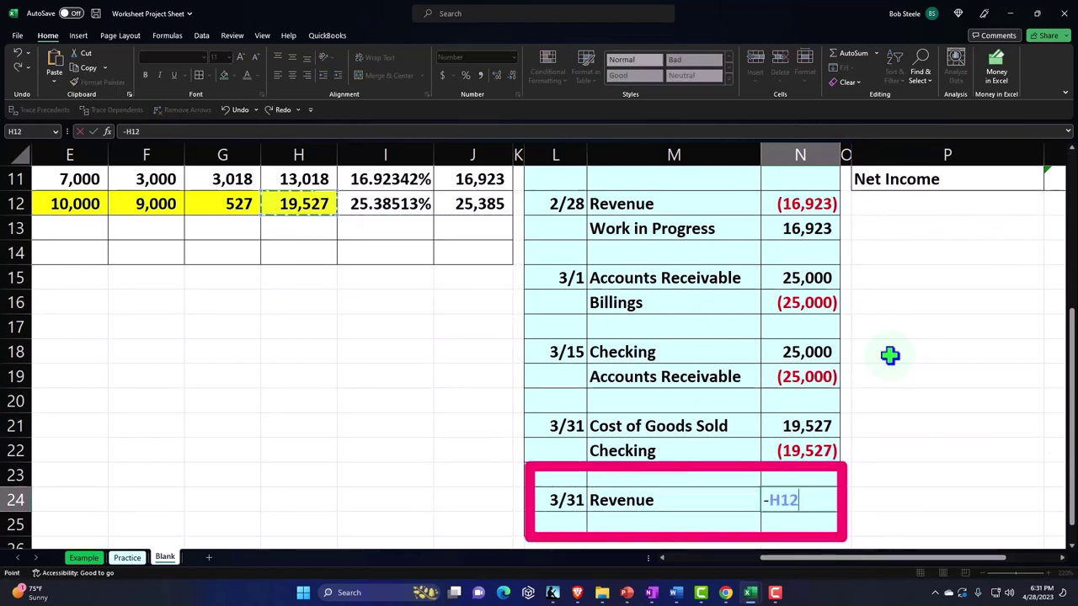
{"action": "key", "text": "Right"}
{"action": "key", "text": "Right"}
{"action": "key", "text": "Right"}
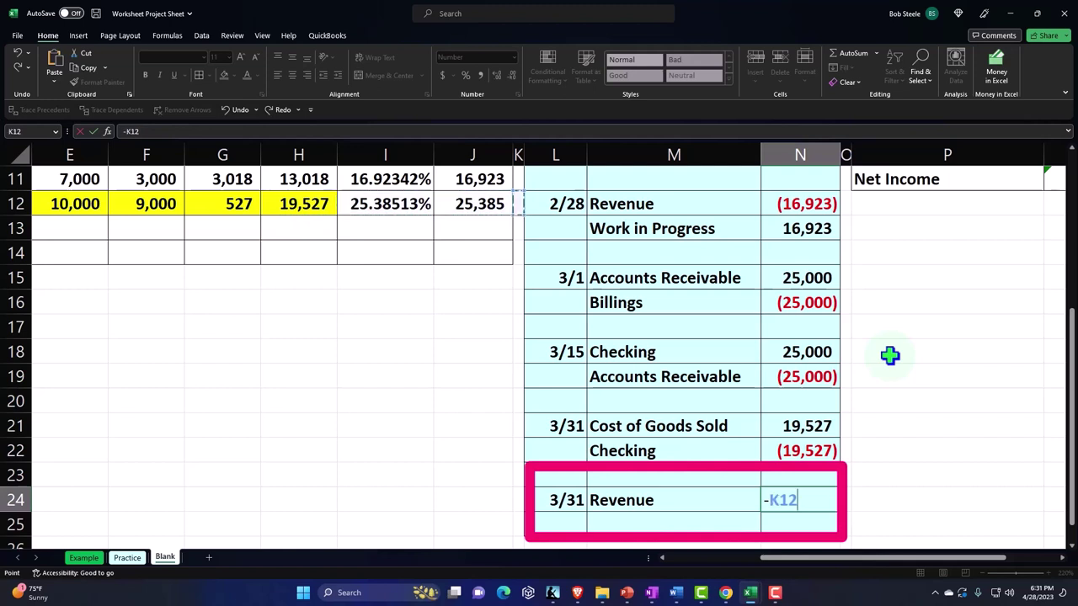
{"action": "key", "text": "Left"}
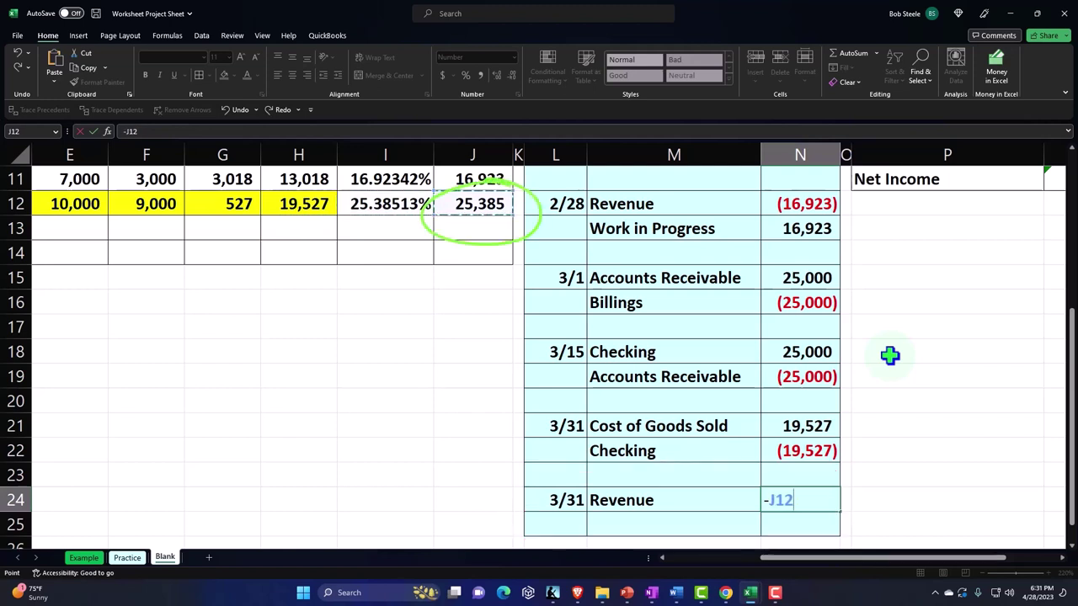
{"action": "key", "text": "Return"}
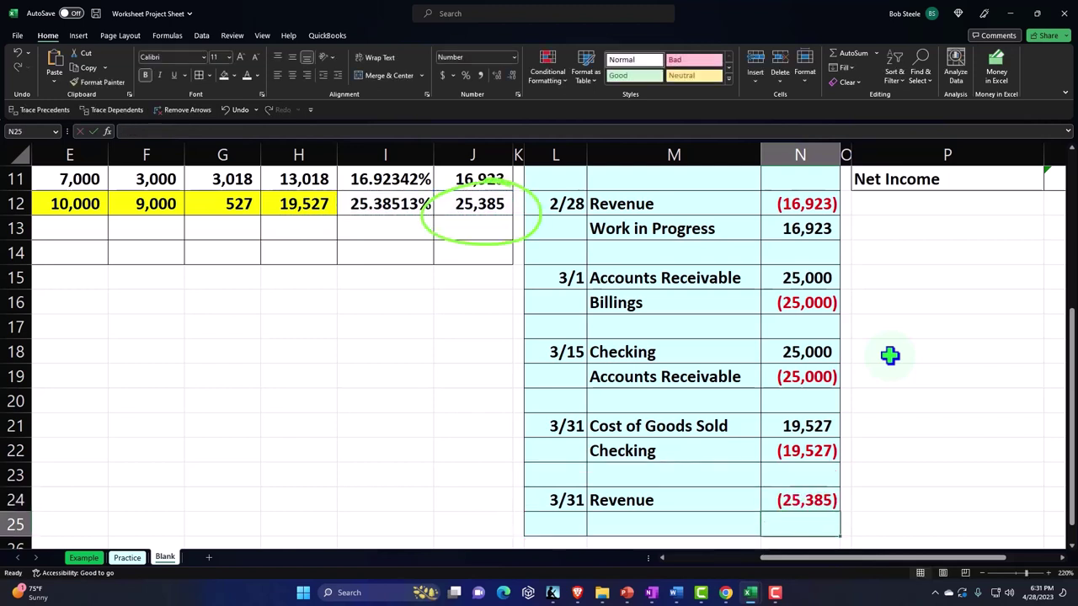
Step: Link the account name in M25 to Work in Progress in P5 of the trial balance
{"action": "key", "text": "Left"}
{"action": "type", "text": "+"}
{"action": "key", "text": "Right"}
{"action": "key", "text": "Right"}
{"action": "key", "text": "Right"}
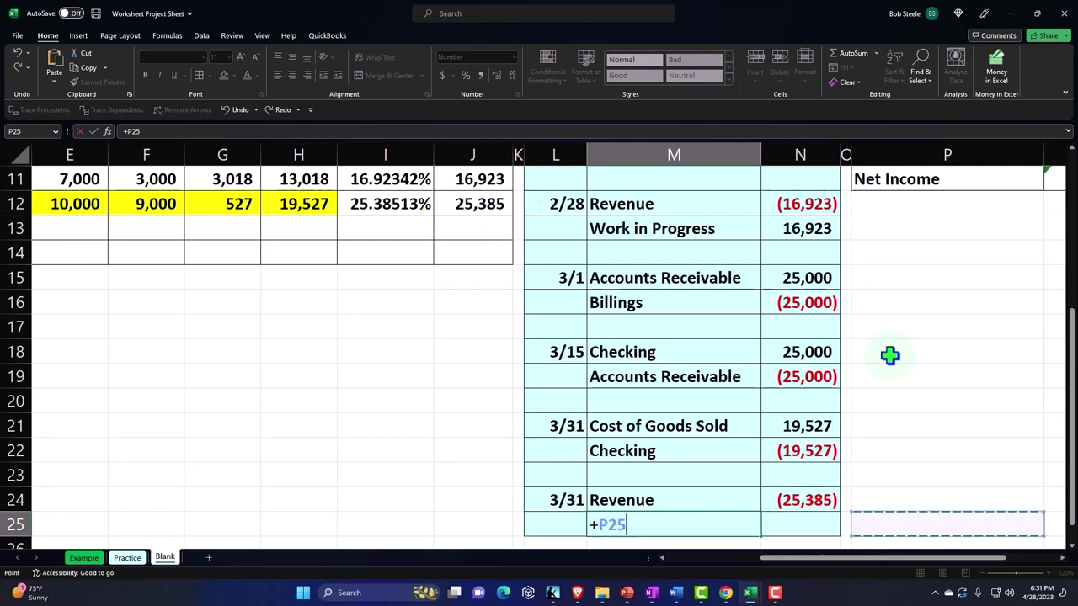
{"action": "key", "text": "Right"}
{"action": "key", "text": "Up"}
{"action": "key", "text": "Up"}
{"action": "key", "text": "Up"}
{"action": "key", "text": "Up"}
{"action": "key", "text": "Up"}
{"action": "key", "text": "Up"}
{"action": "key", "text": "Up"}
{"action": "key", "text": "Up"}
{"action": "key", "text": "Up"}
{"action": "key", "text": "Up"}
{"action": "key", "text": "Up"}
{"action": "key", "text": "Up"}
{"action": "key", "text": "Up"}
{"action": "key", "text": "Up"}
{"action": "key", "text": "Up"}
{"action": "key", "text": "Up"}
{"action": "key", "text": "Up"}
{"action": "key", "text": "Up"}
{"action": "key", "text": "Up"}
{"action": "key", "text": "Up"}
{"action": "key", "text": "Up"}
{"action": "key", "text": "Up"}
{"action": "key", "text": "Up"}
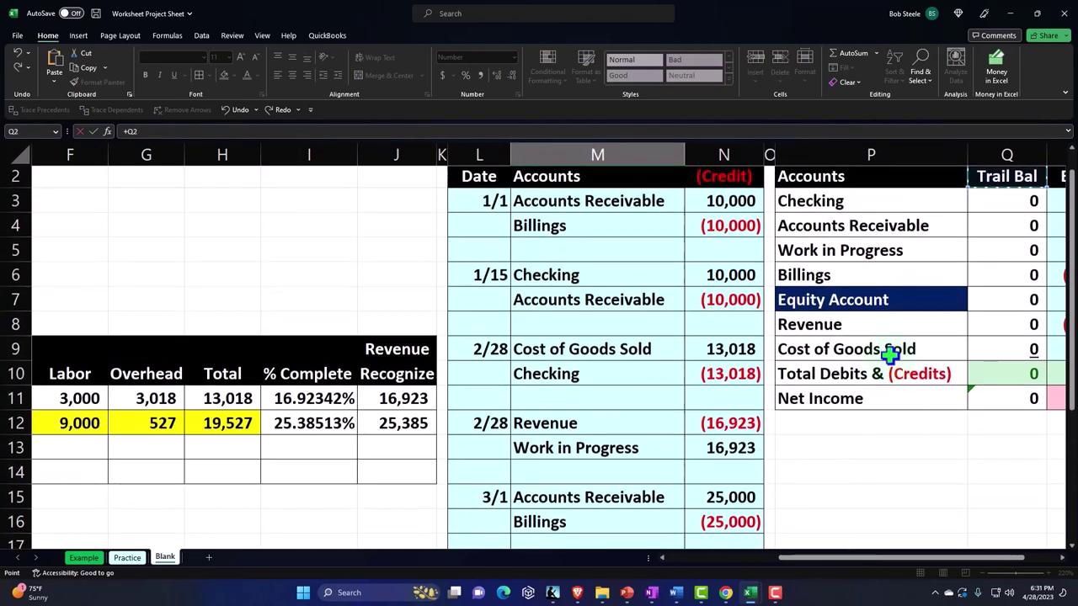
{"action": "key", "text": "Down"}
{"action": "key", "text": "Down"}
{"action": "key", "text": "Down"}
{"action": "key", "text": "Down"}
{"action": "key", "text": "Left"}
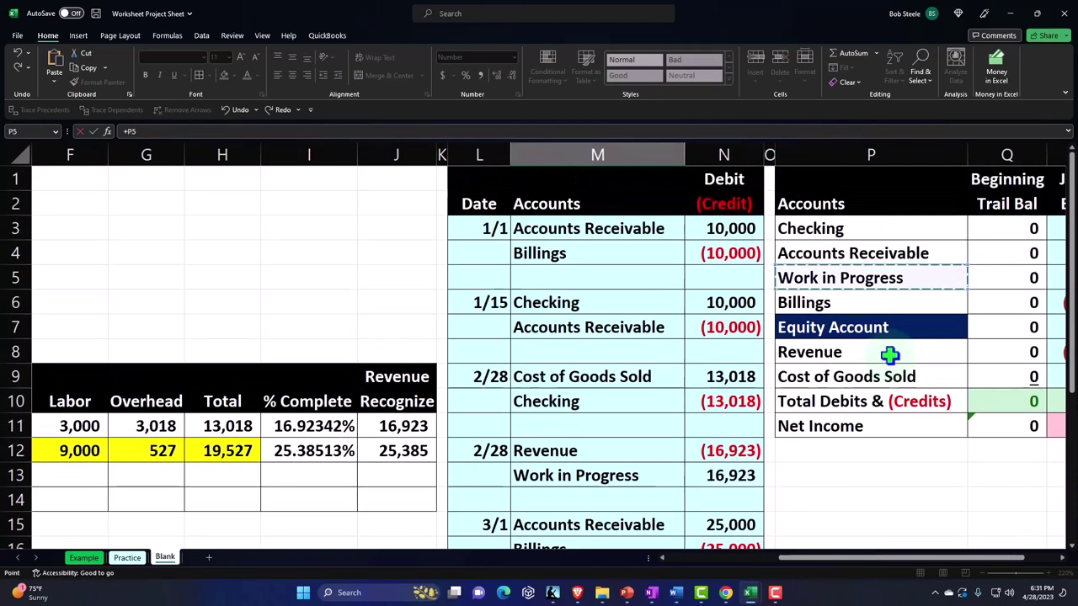
{"action": "key", "text": "Return"}
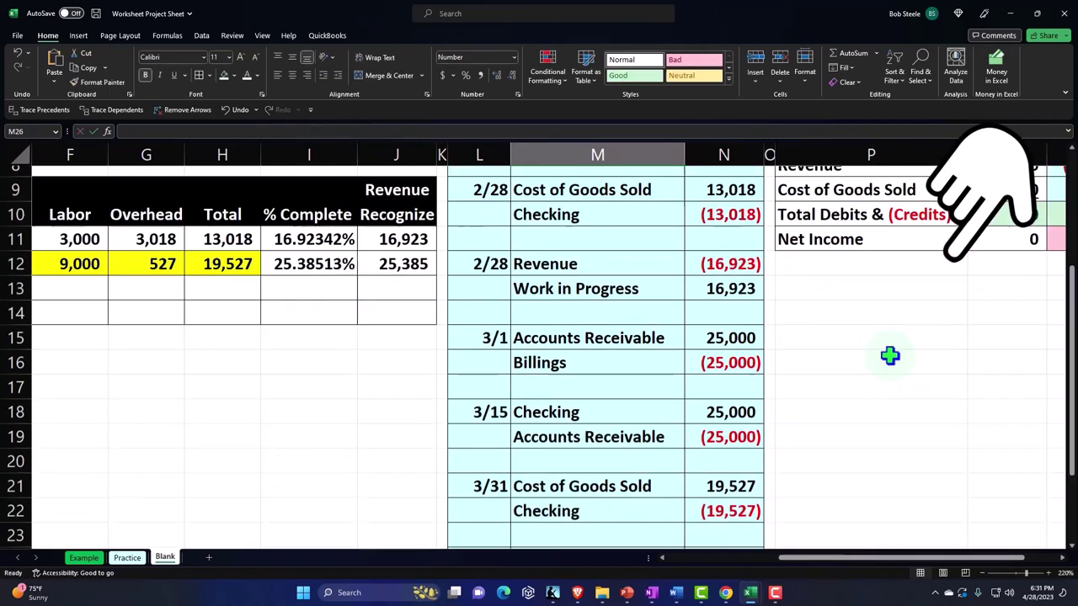
Step: Enter the Work in Progress debit in N25 as the negative of the Revenue credit above it
{"action": "key", "text": "Up"}
{"action": "type", "text": "-"}
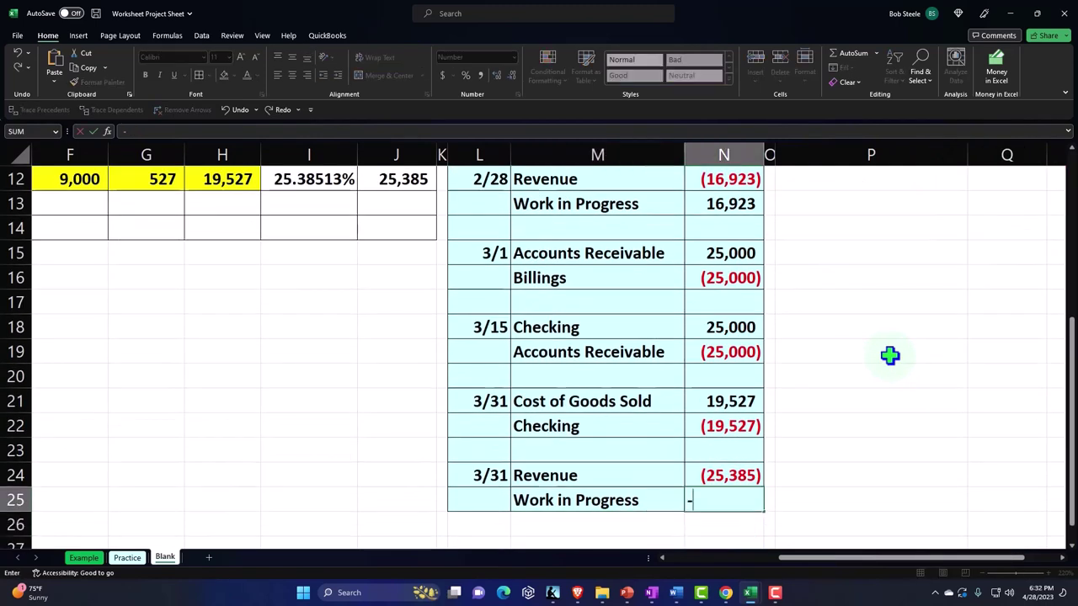
{"action": "key", "text": "Return"}
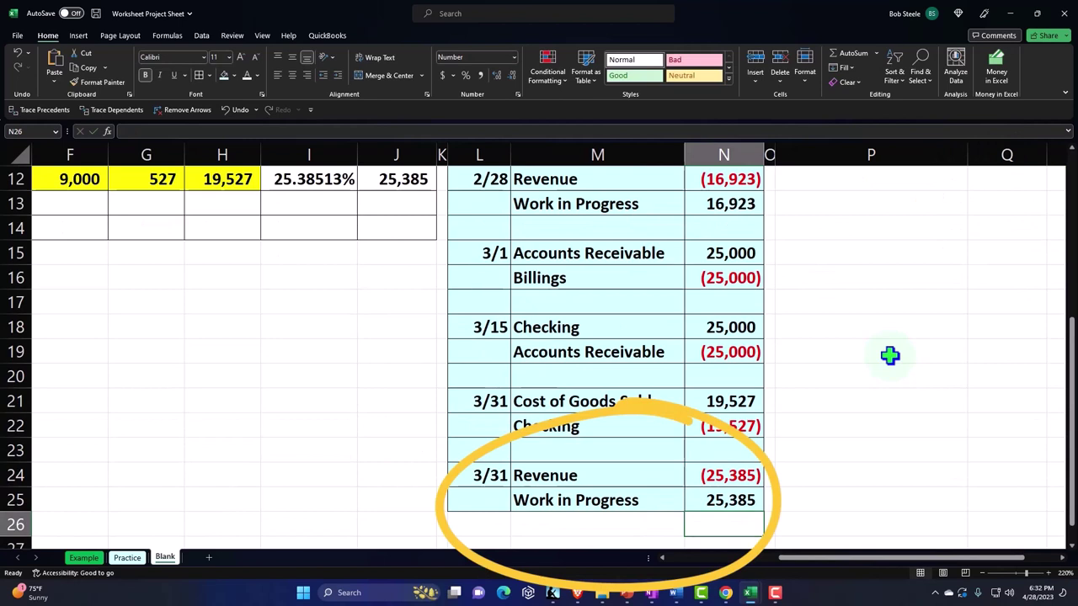
Step: Post the 3/31 Revenue credit by adding N24 to the Revenue formula in R8 of the trial balance's journal entries column
{"action": "key", "text": "Right"}
{"action": "key", "text": "Right"}
{"action": "key", "text": "Right"}
{"action": "key", "text": "Right"}
{"action": "key", "text": "Right"}
{"action": "key", "text": "Right"}
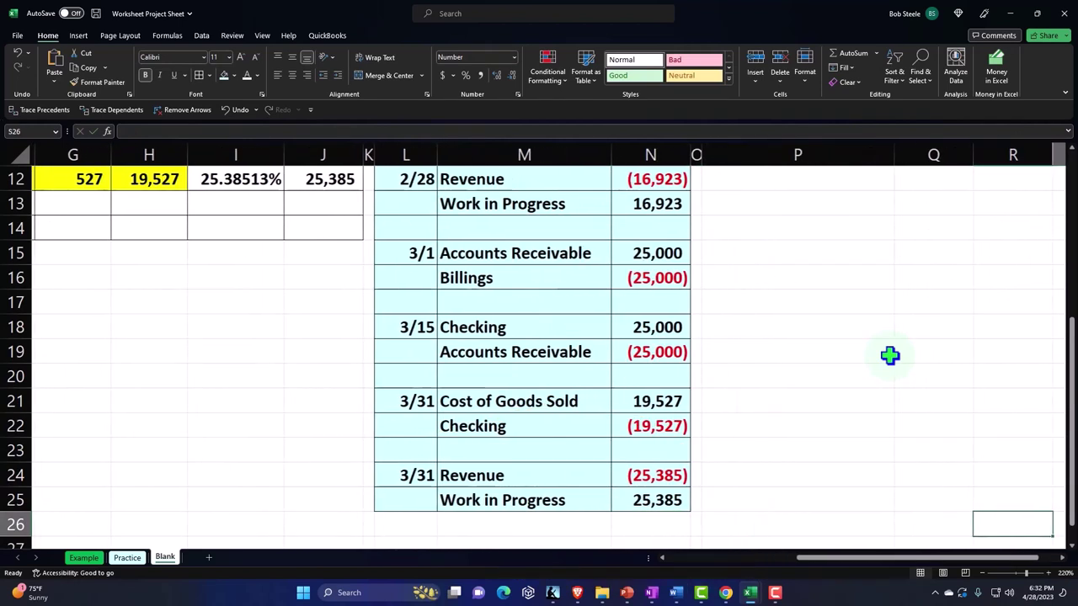
{"action": "key", "text": "Right"}
{"action": "key", "text": "Left"}
{"action": "key", "text": "Left"}
{"action": "key", "text": "Left"}
{"action": "key", "text": "Left"}
{"action": "key", "text": "Left"}
{"action": "key", "text": "Left"}
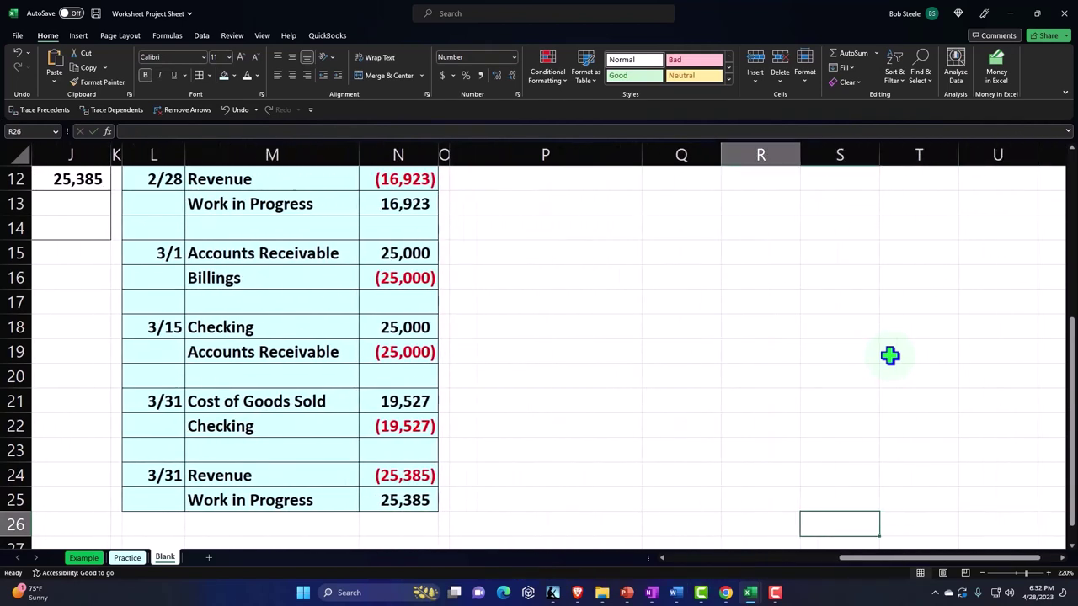
{"action": "key", "text": "Left"}
{"action": "key", "text": "Up"}
{"action": "key", "text": "Up"}
{"action": "key", "text": "shift+Down"}
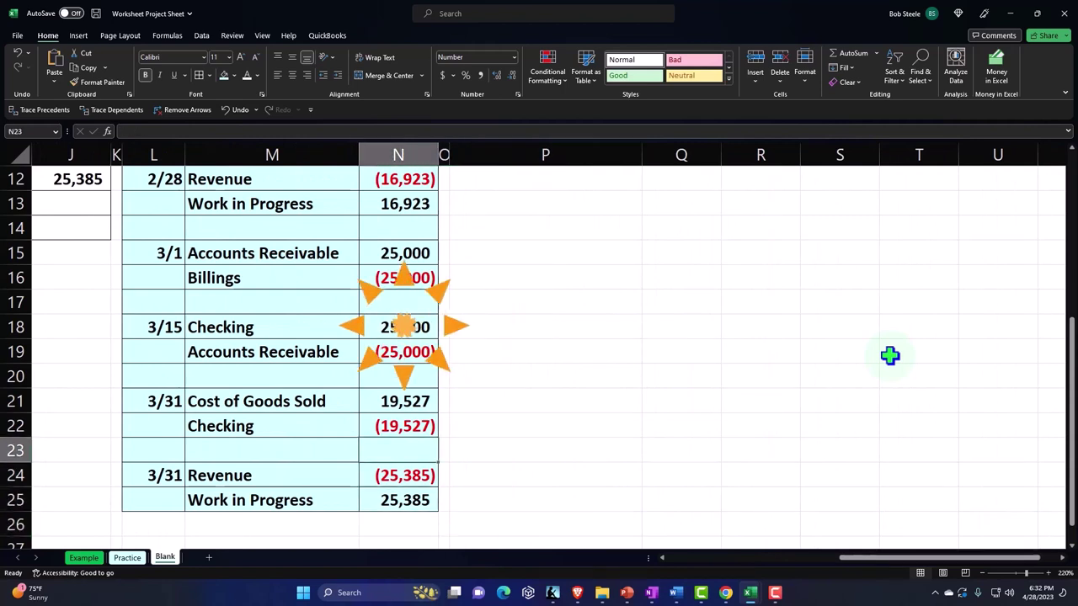
{"action": "key", "text": "ctrl+Home"}
{"action": "key", "text": "Right"}
{"action": "key", "text": "Right"}
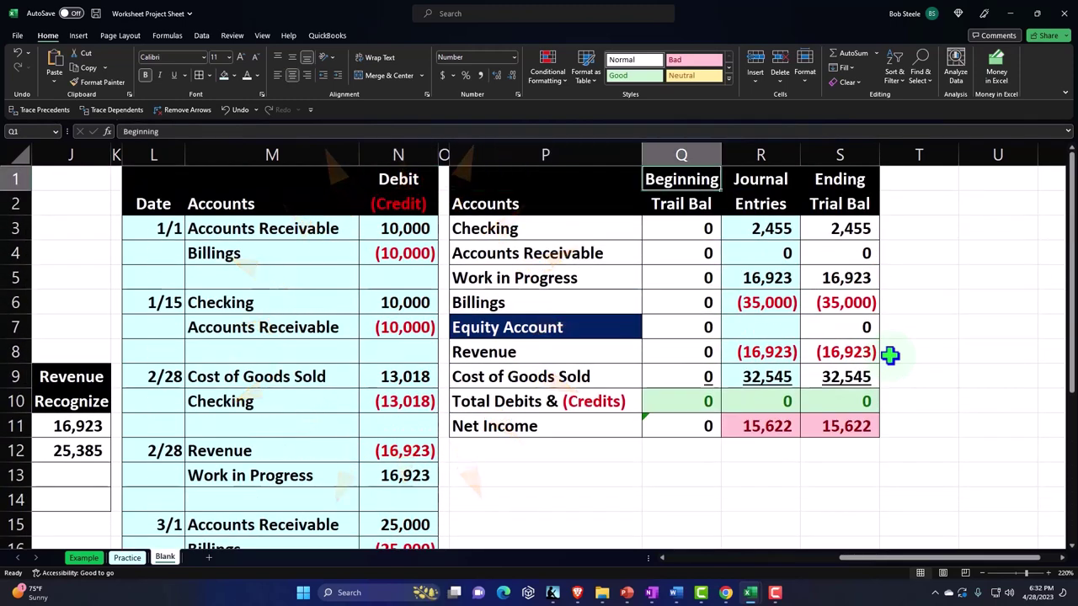
{"action": "key", "text": "Down"}
{"action": "key", "text": "Down"}
{"action": "key", "text": "Down"}
{"action": "key", "text": "Down"}
{"action": "key", "text": "Down"}
{"action": "key", "text": "Down"}
{"action": "key", "text": "Down"}
{"action": "key", "text": "Right"}
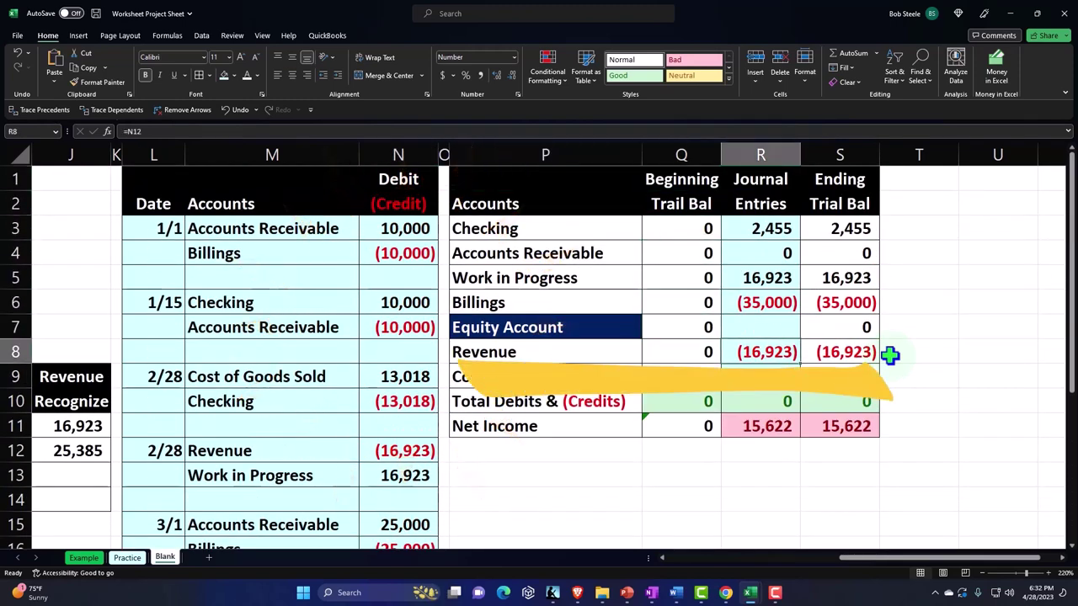
{"action": "key", "text": "F2"}
{"action": "key", "text": "Down"}
{"action": "key", "text": "Down"}
{"action": "key", "text": "Down"}
{"action": "key", "text": "Down"}
{"action": "key", "text": "Down"}
{"action": "key", "text": "Down"}
{"action": "key", "text": "Down"}
{"action": "key", "text": "Down"}
{"action": "key", "text": "Down"}
{"action": "key", "text": "Down"}
{"action": "key", "text": "Down"}
{"action": "key", "text": "Down"}
{"action": "key", "text": "Down"}
{"action": "key", "text": "Down"}
{"action": "key", "text": "Down"}
{"action": "key", "text": "Down"}
{"action": "key", "text": "Down"}
{"action": "key", "text": "Down"}
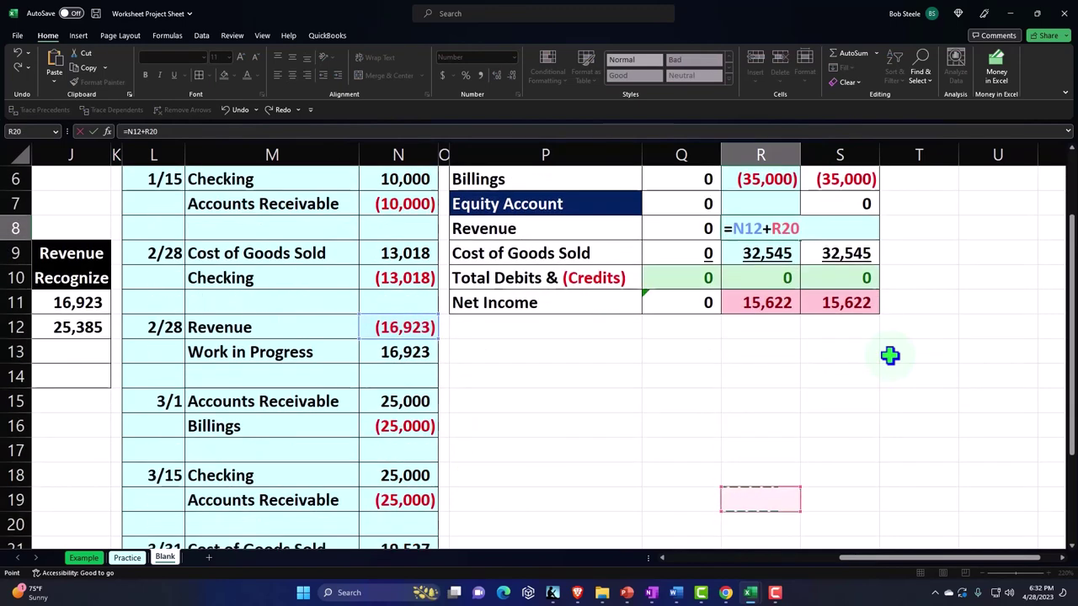
{"action": "key", "text": "Left"}
{"action": "key", "text": "Left"}
{"action": "key", "text": "Left"}
{"action": "key", "text": "Left"}
{"action": "key", "text": "Up"}
{"action": "key", "text": "Up"}
{"action": "key", "text": "Up"}
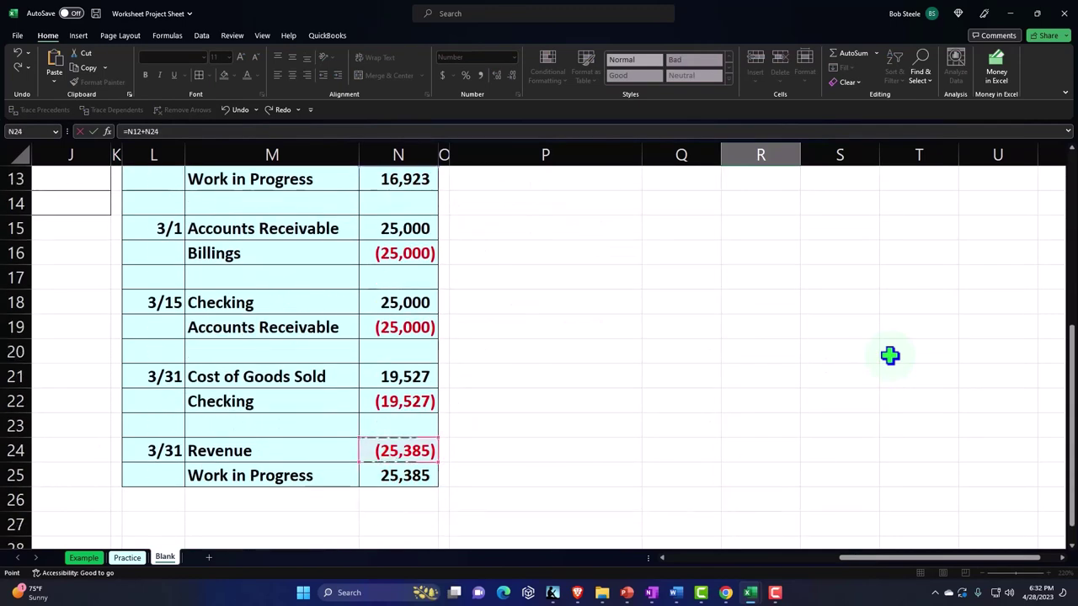
{"action": "key", "text": "Return"}
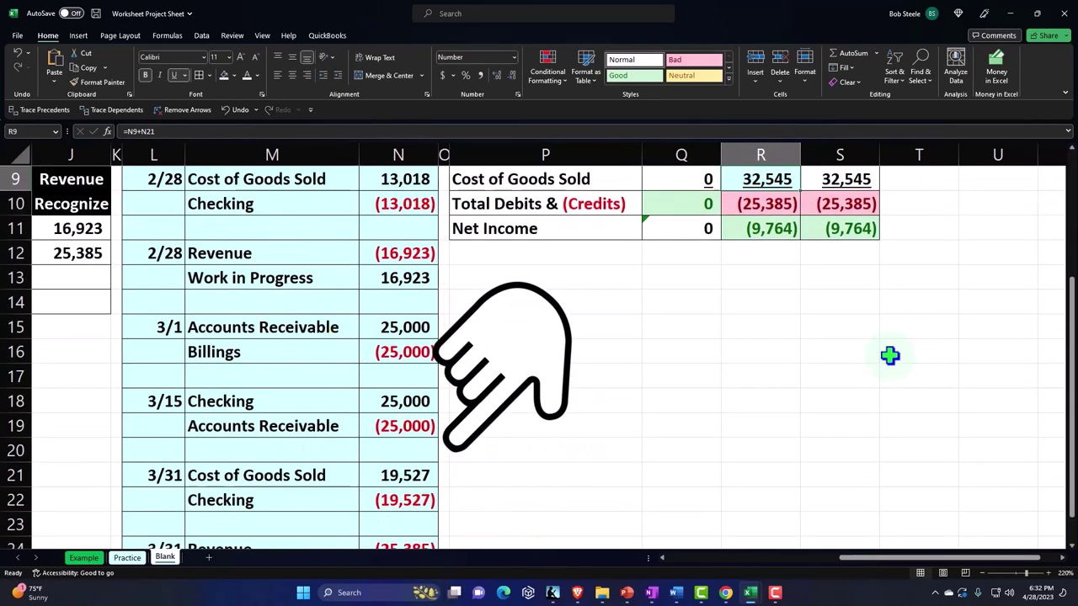
Step: Post the 3/31 Work in Progress debit by adding N25 to the formula in R5, and check the ending trial balance total in S10
{"action": "key", "text": "Up"}
{"action": "key", "text": "Up"}
{"action": "key", "text": "Up"}
{"action": "key", "text": "Up"}
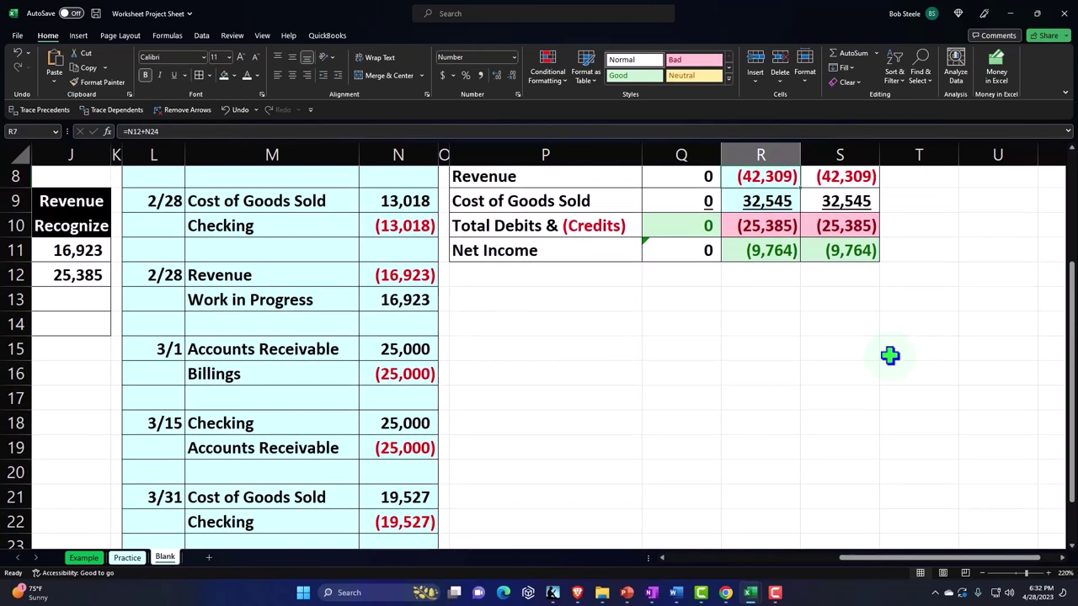
{"action": "scroll", "coordinate": [890, 355], "scroll_direction": "up", "scroll_amount": 2}
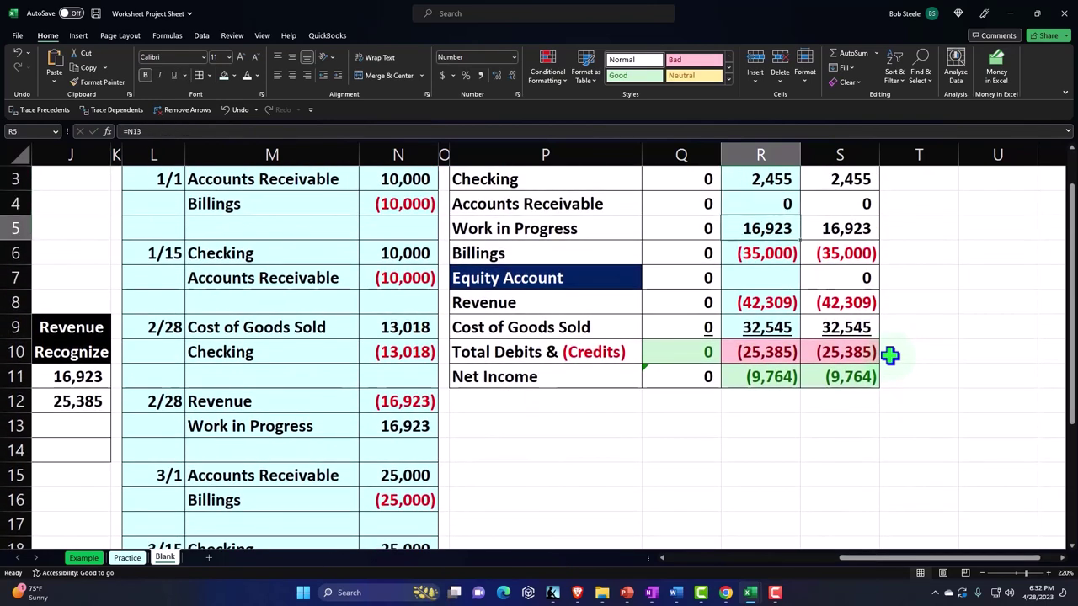
{"action": "key", "text": "F2"}
{"action": "type", "text": "+"}
{"action": "key", "text": "Down"}
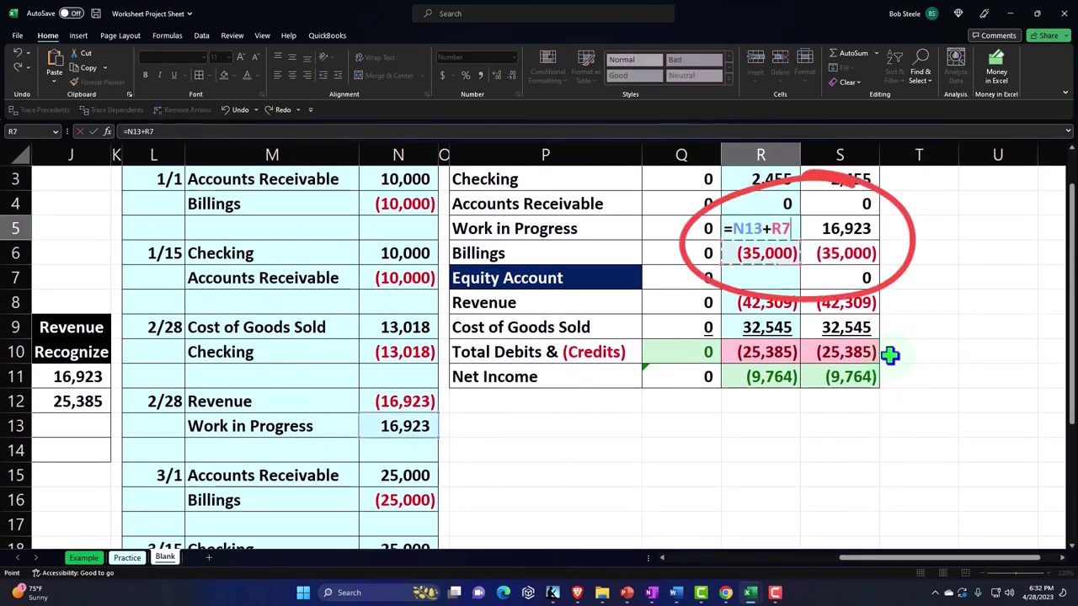
{"action": "key", "text": "Down"}
{"action": "key", "text": "Down"}
{"action": "key", "text": "Down"}
{"action": "key", "text": "Down"}
{"action": "key", "text": "Down"}
{"action": "key", "text": "Down"}
{"action": "key", "text": "Down"}
{"action": "key", "text": "Down"}
{"action": "key", "text": "Down"}
{"action": "key", "text": "Down"}
{"action": "key", "text": "Down"}
{"action": "key", "text": "Down"}
{"action": "key", "text": "Down"}
{"action": "key", "text": "Down"}
{"action": "key", "text": "Down"}
{"action": "key", "text": "Down"}
{"action": "key", "text": "Down"}
{"action": "key", "text": "Down"}
{"action": "key", "text": "Down"}
{"action": "key", "text": "Left"}
{"action": "key", "text": "Left"}
{"action": "key", "text": "Left"}
{"action": "key", "text": "Left"}
{"action": "key", "text": "Up"}
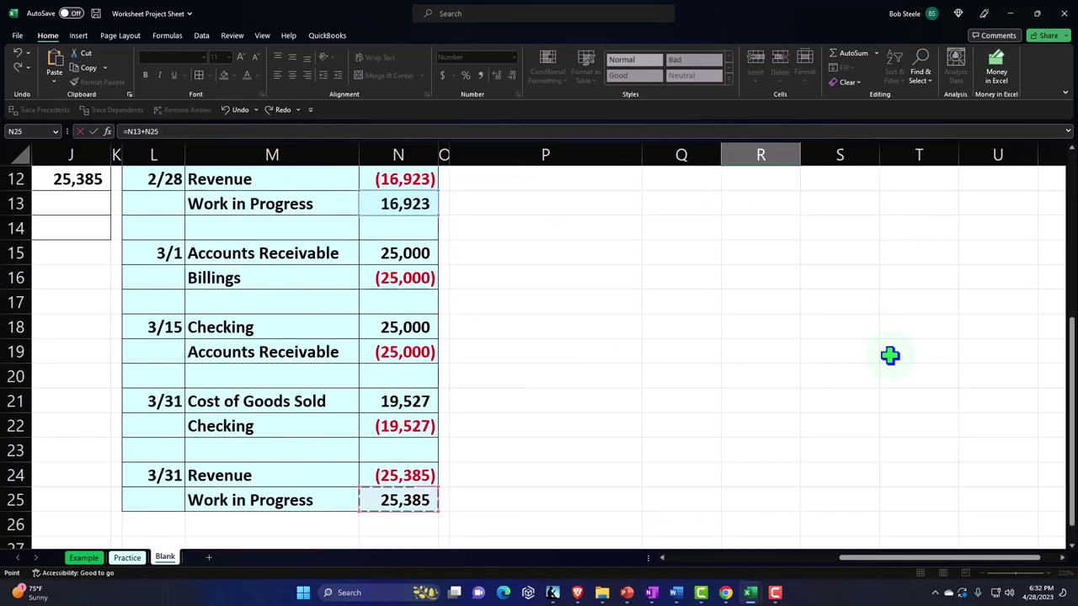
{"action": "key", "text": "Return"}
{"action": "key", "text": "Up"}
{"action": "key", "text": "Up"}
{"action": "key", "text": "Up"}
{"action": "key", "text": "Up"}
{"action": "key", "text": "Up"}
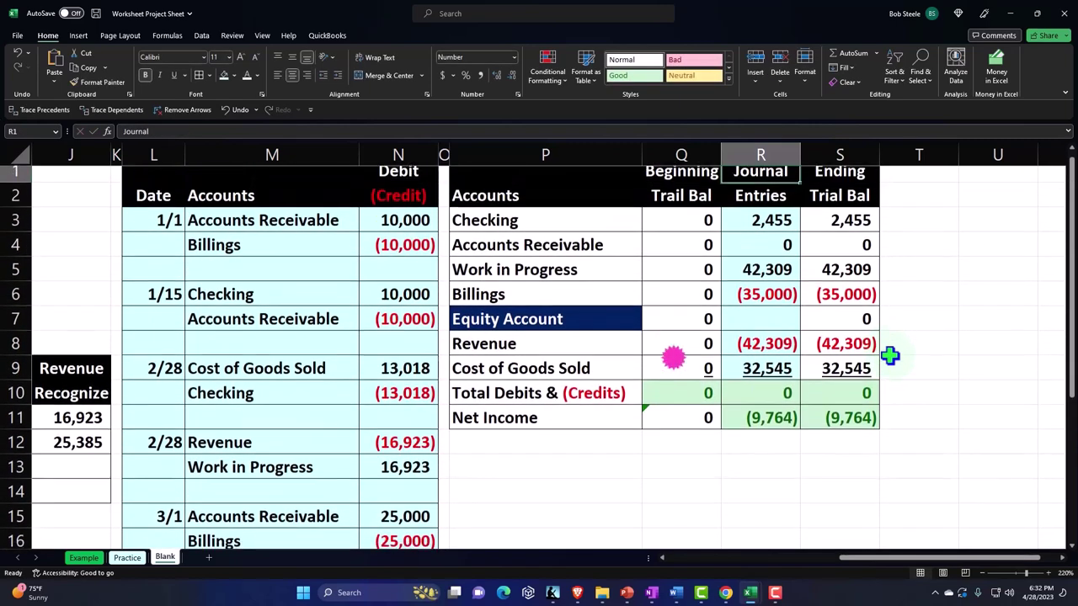
{"action": "left_click", "coordinate": [864, 390]}
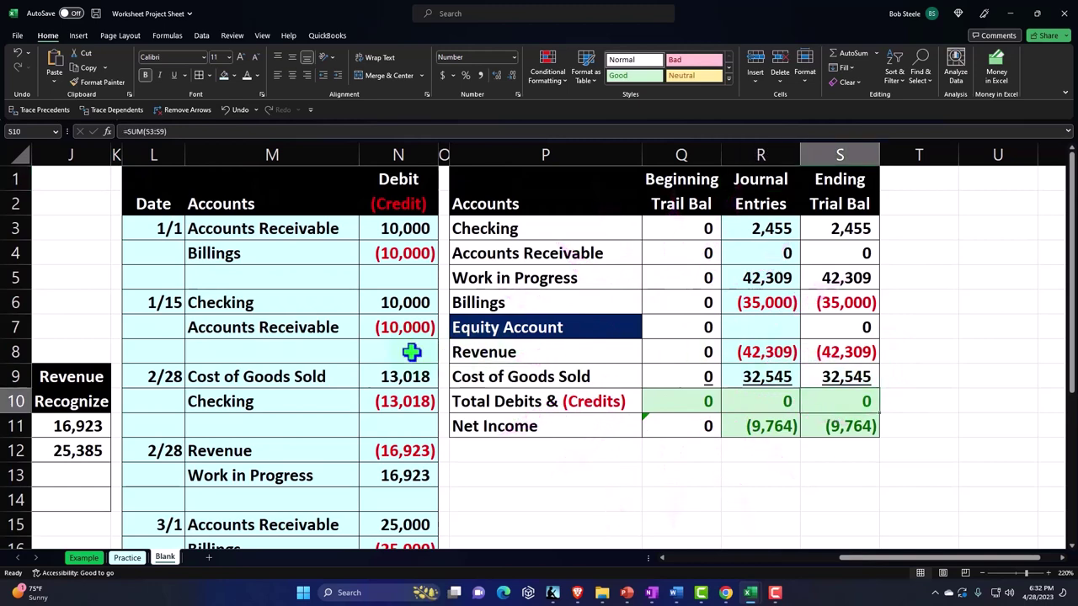